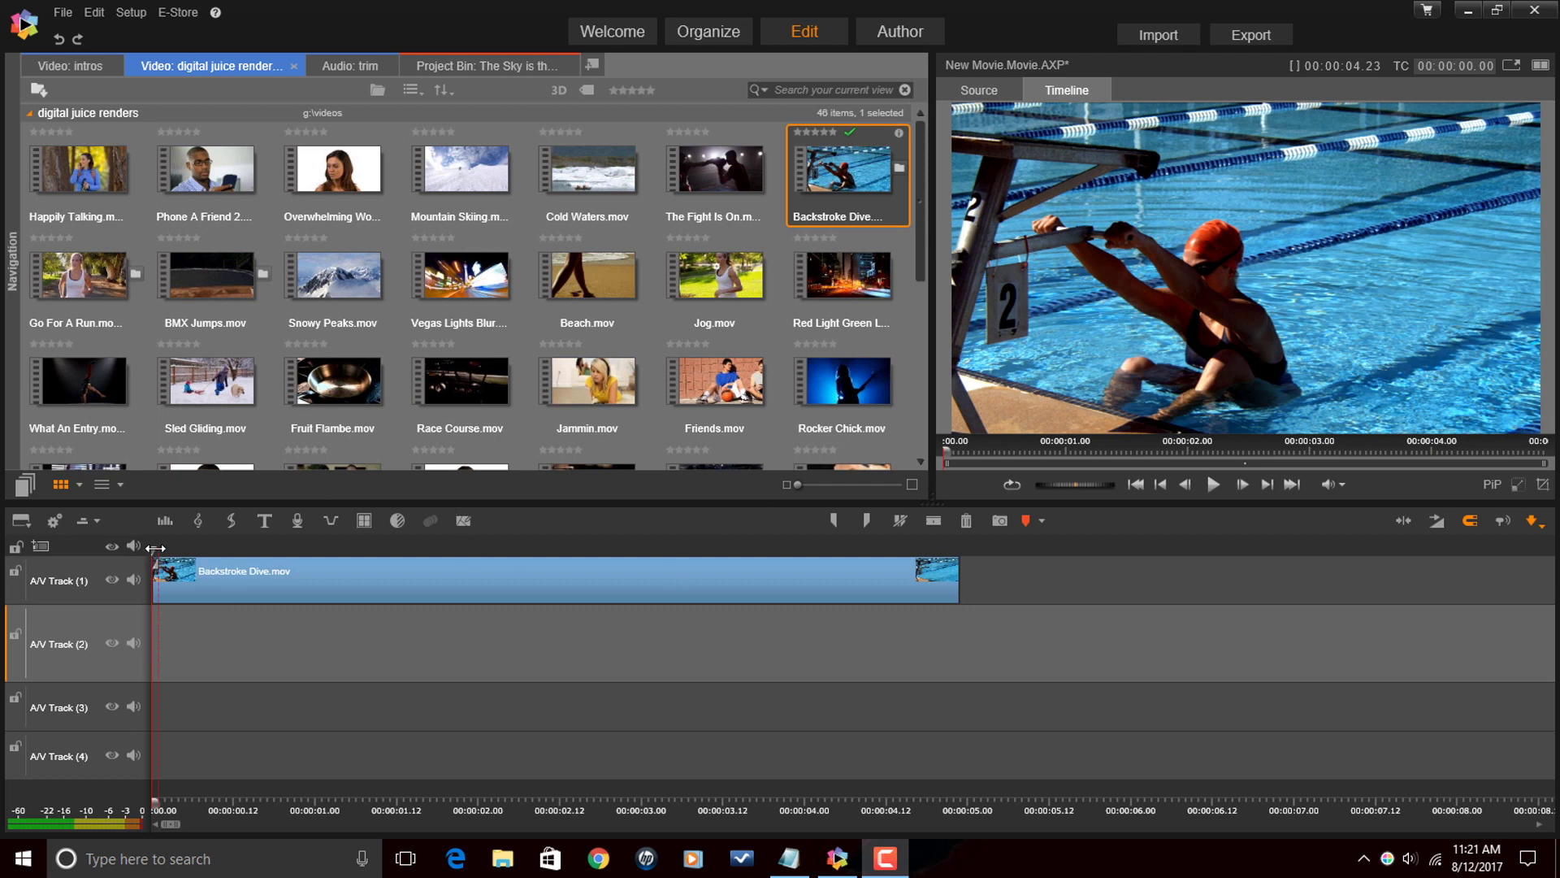
- Split the Backstroke Dive clip on A/V Track (1) at 00:00:01.20, just before the swimmer pushes off
mouse_move(154, 549)
mouse_down()
mouse_move(894, 568)
mouse_move(155, 567)
mouse_up()
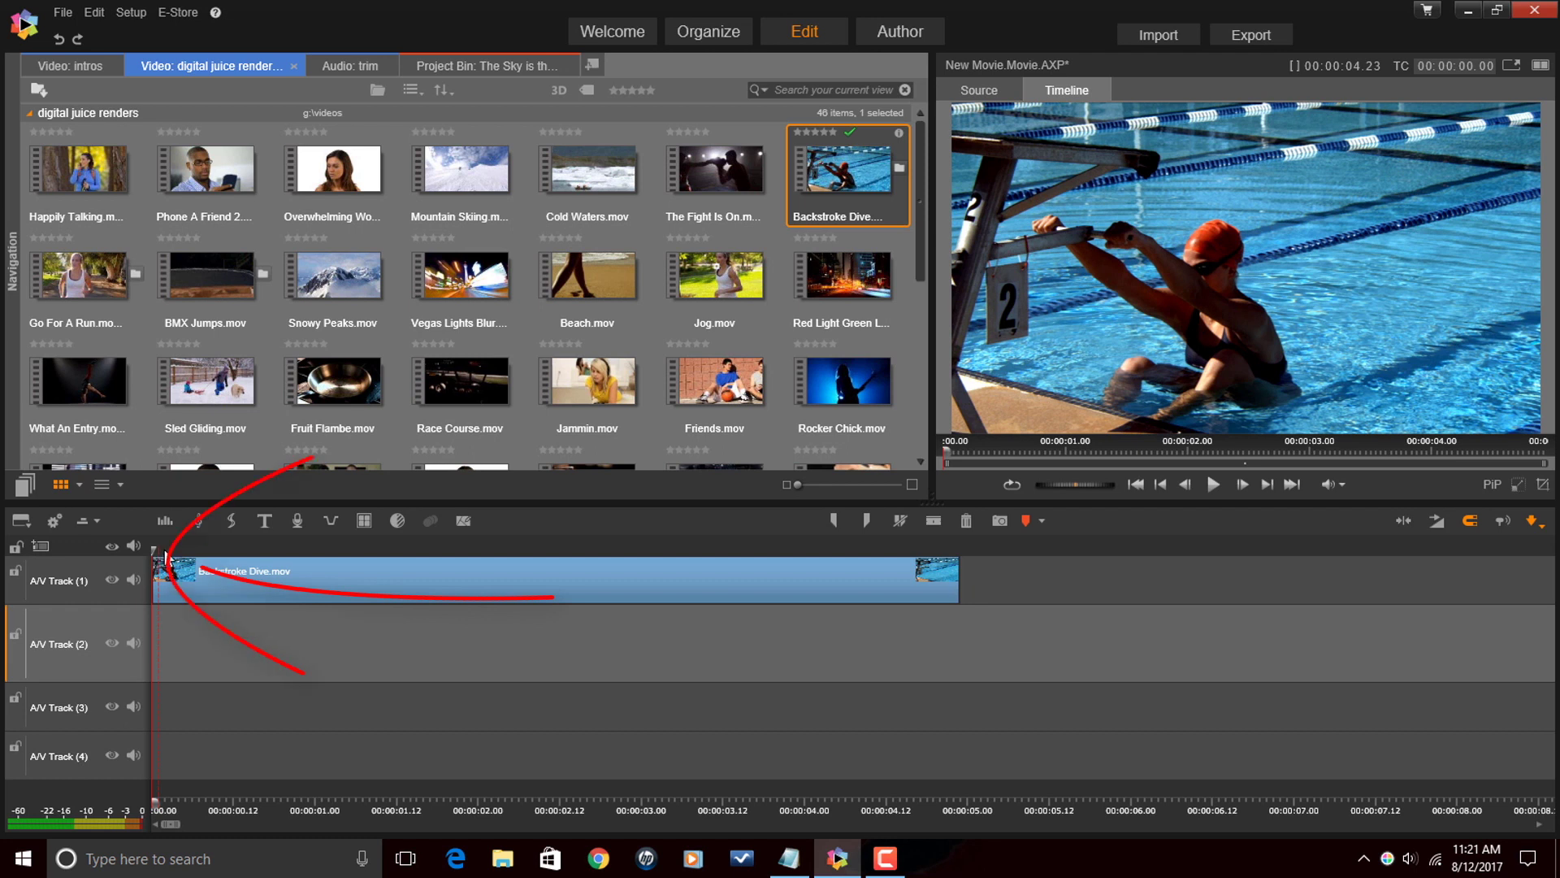
drag(155, 550, 452, 565)
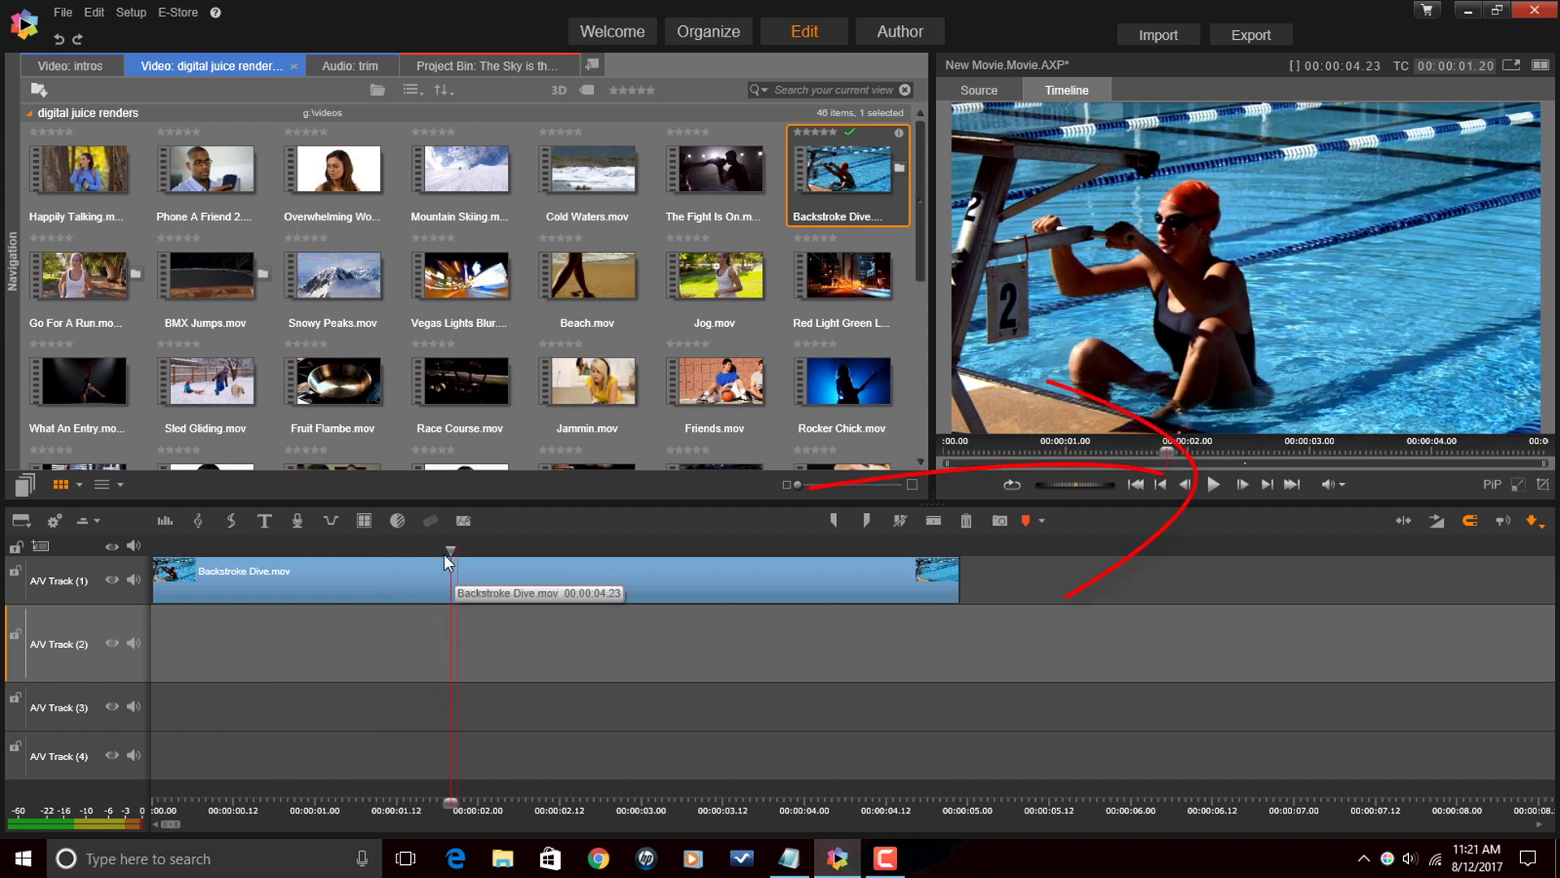
click(1213, 485)
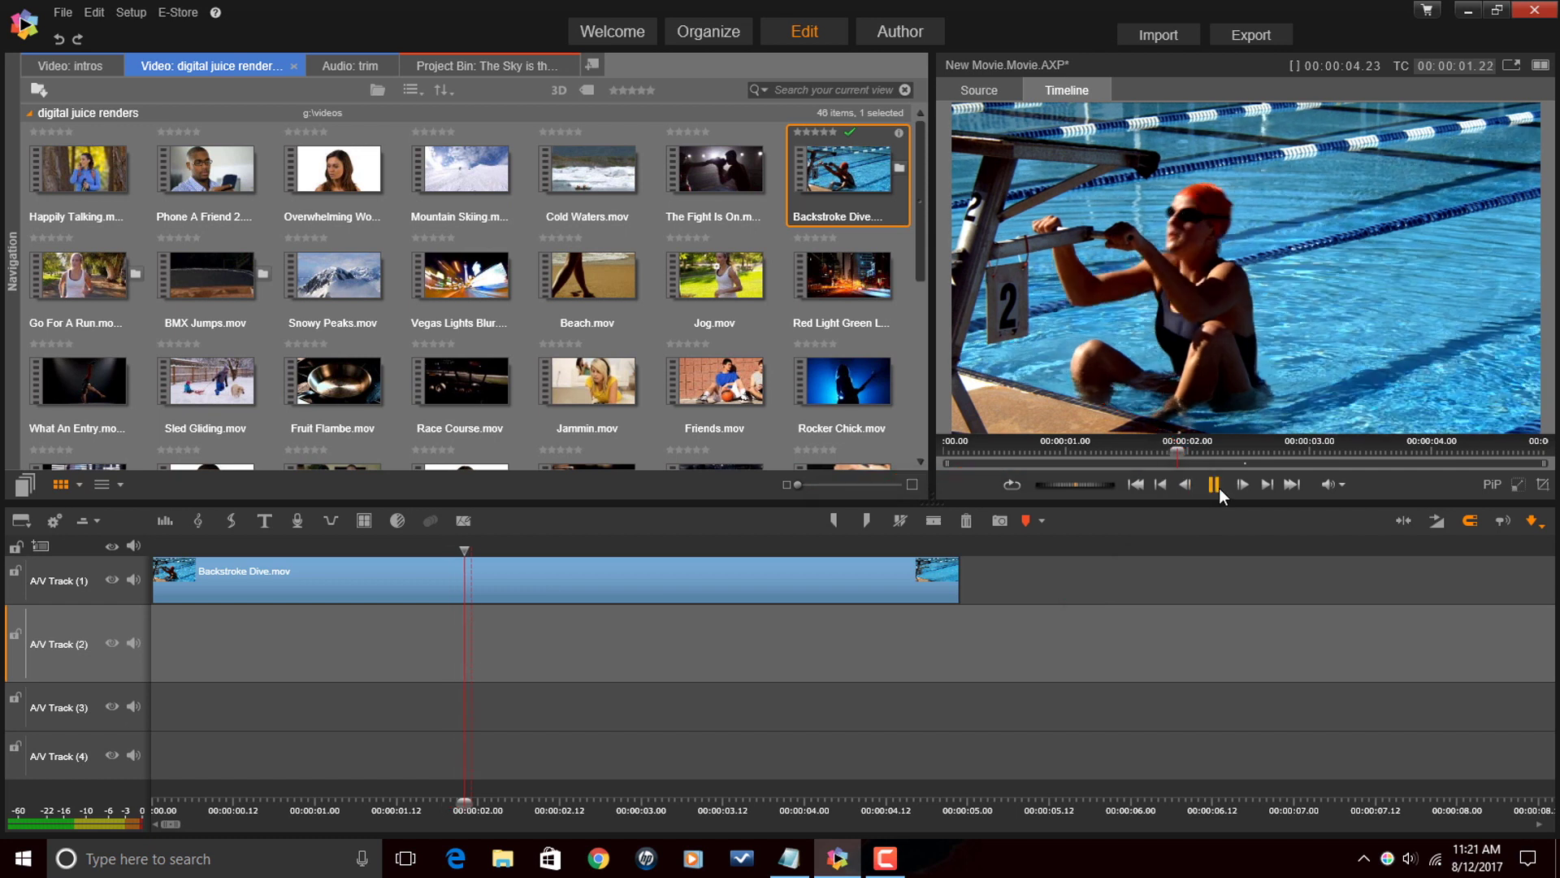
click(1213, 485)
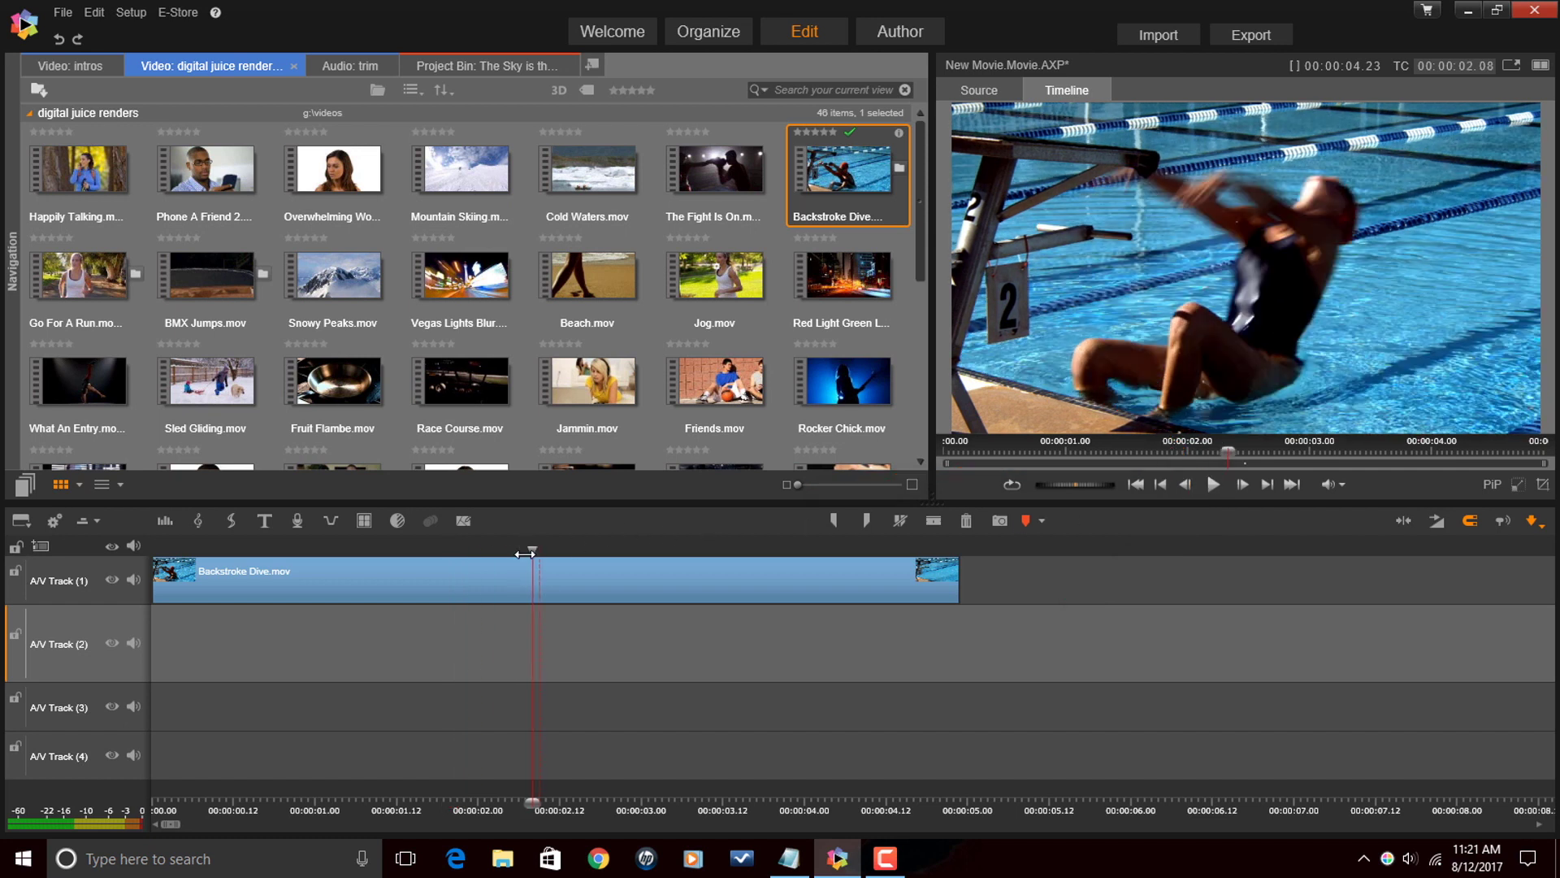
drag(529, 551, 456, 554)
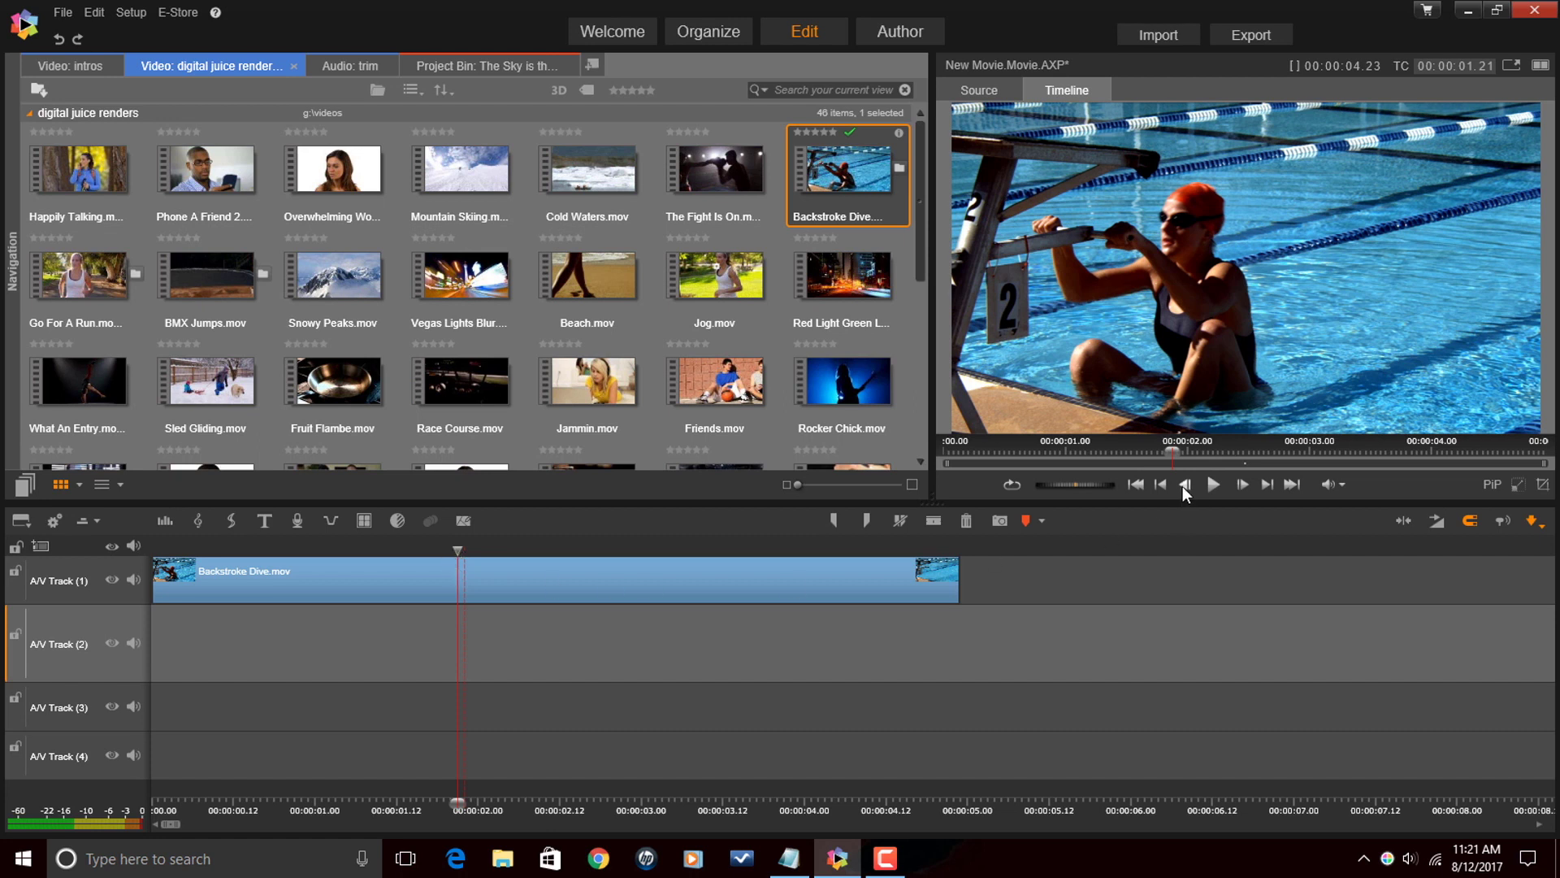
click(1185, 485)
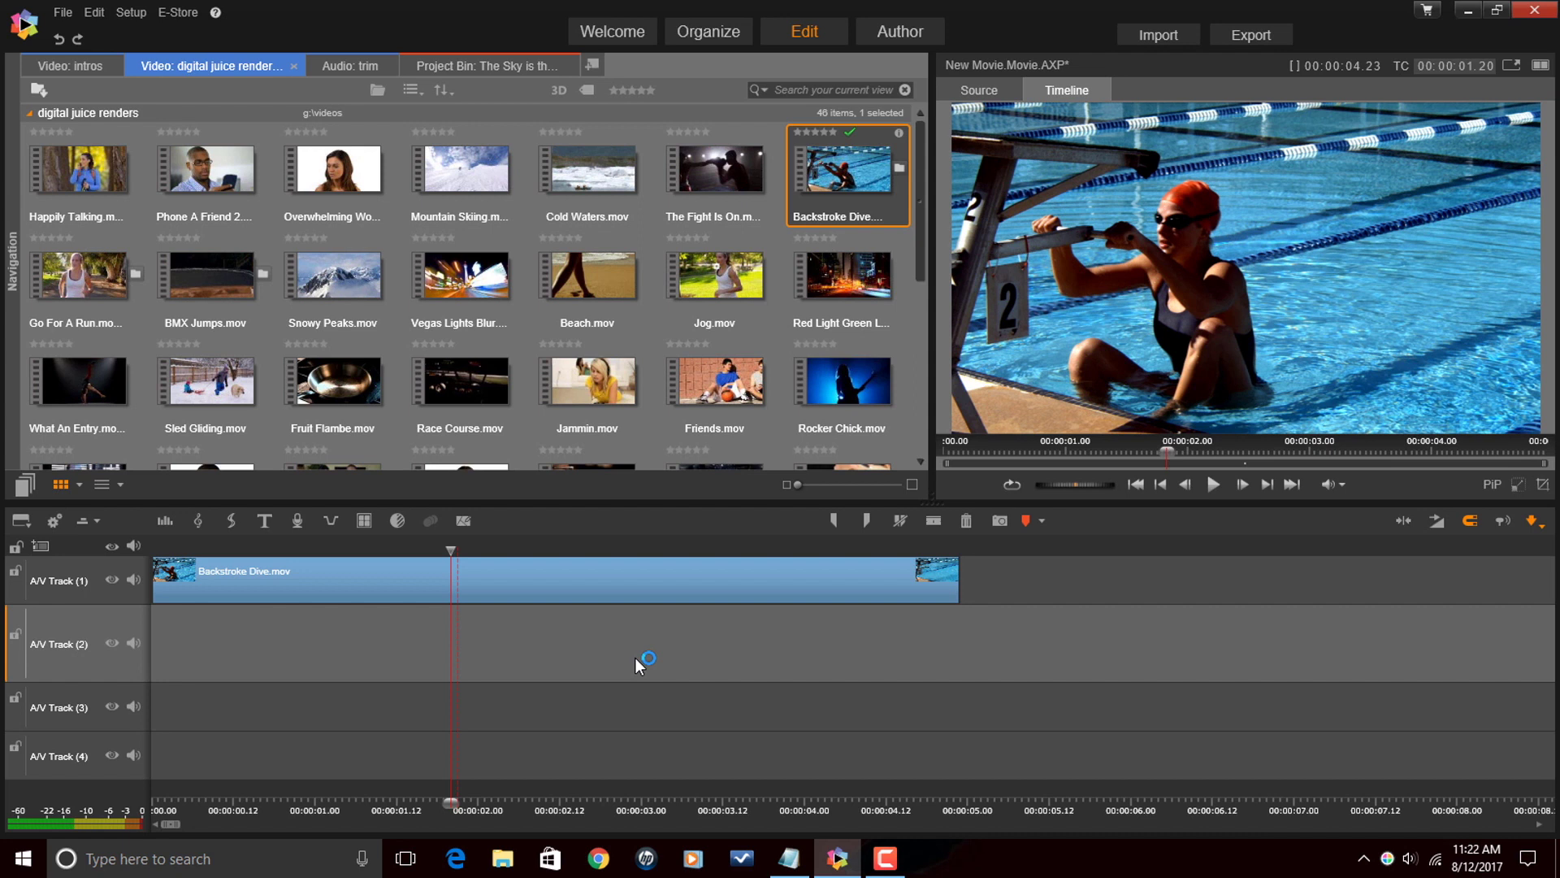
click(933, 523)
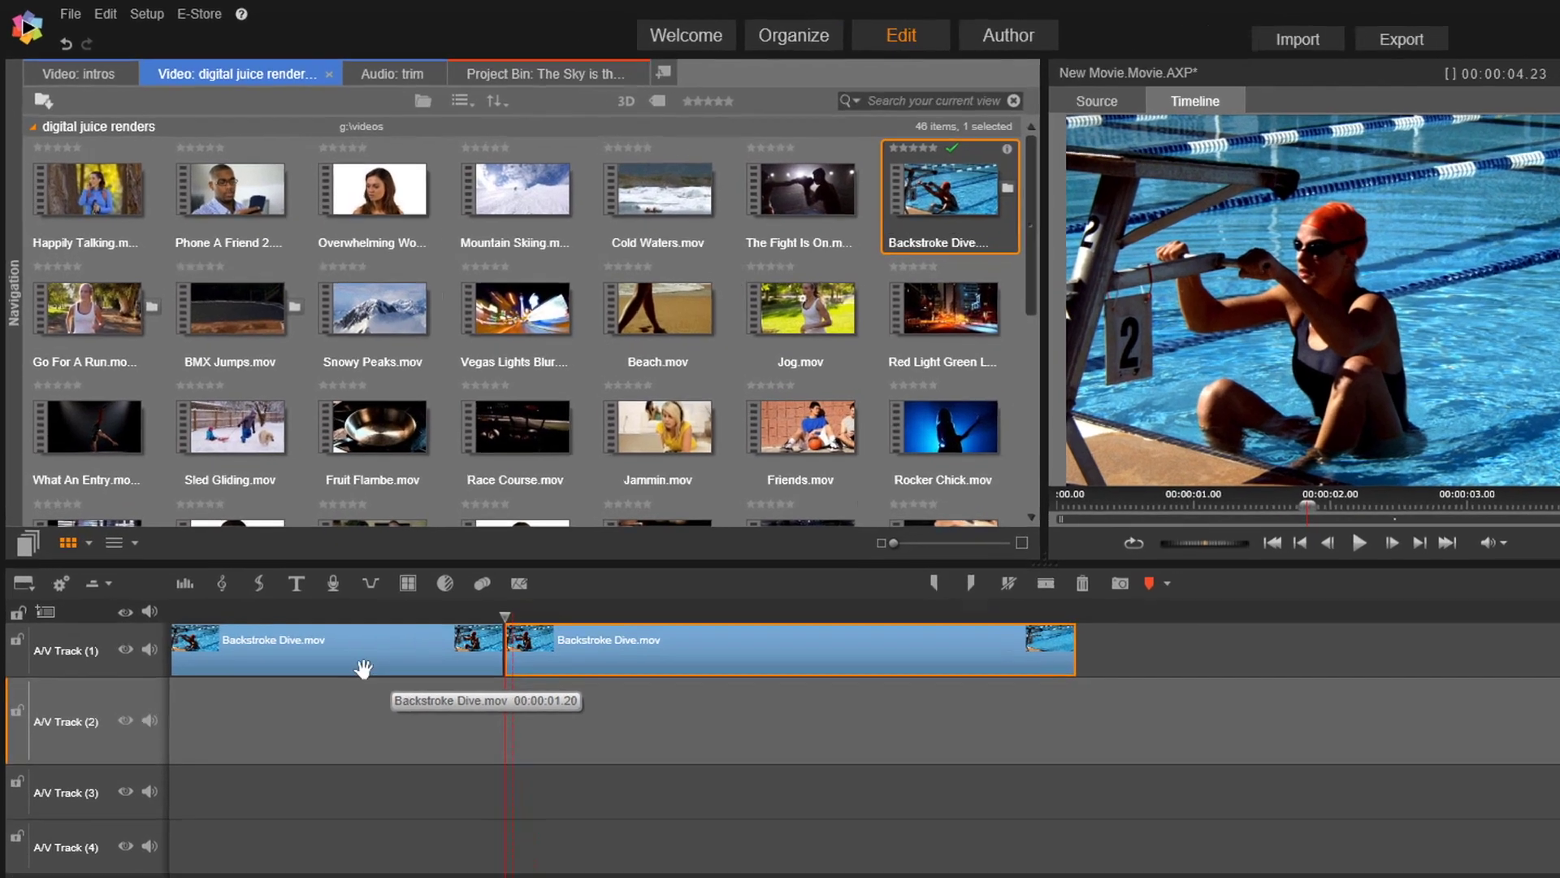
- Open the first Backstroke Dive segment in the Effects Editor and add the Time Clock effect from NewBlue Video Essentials IV
click(325, 591)
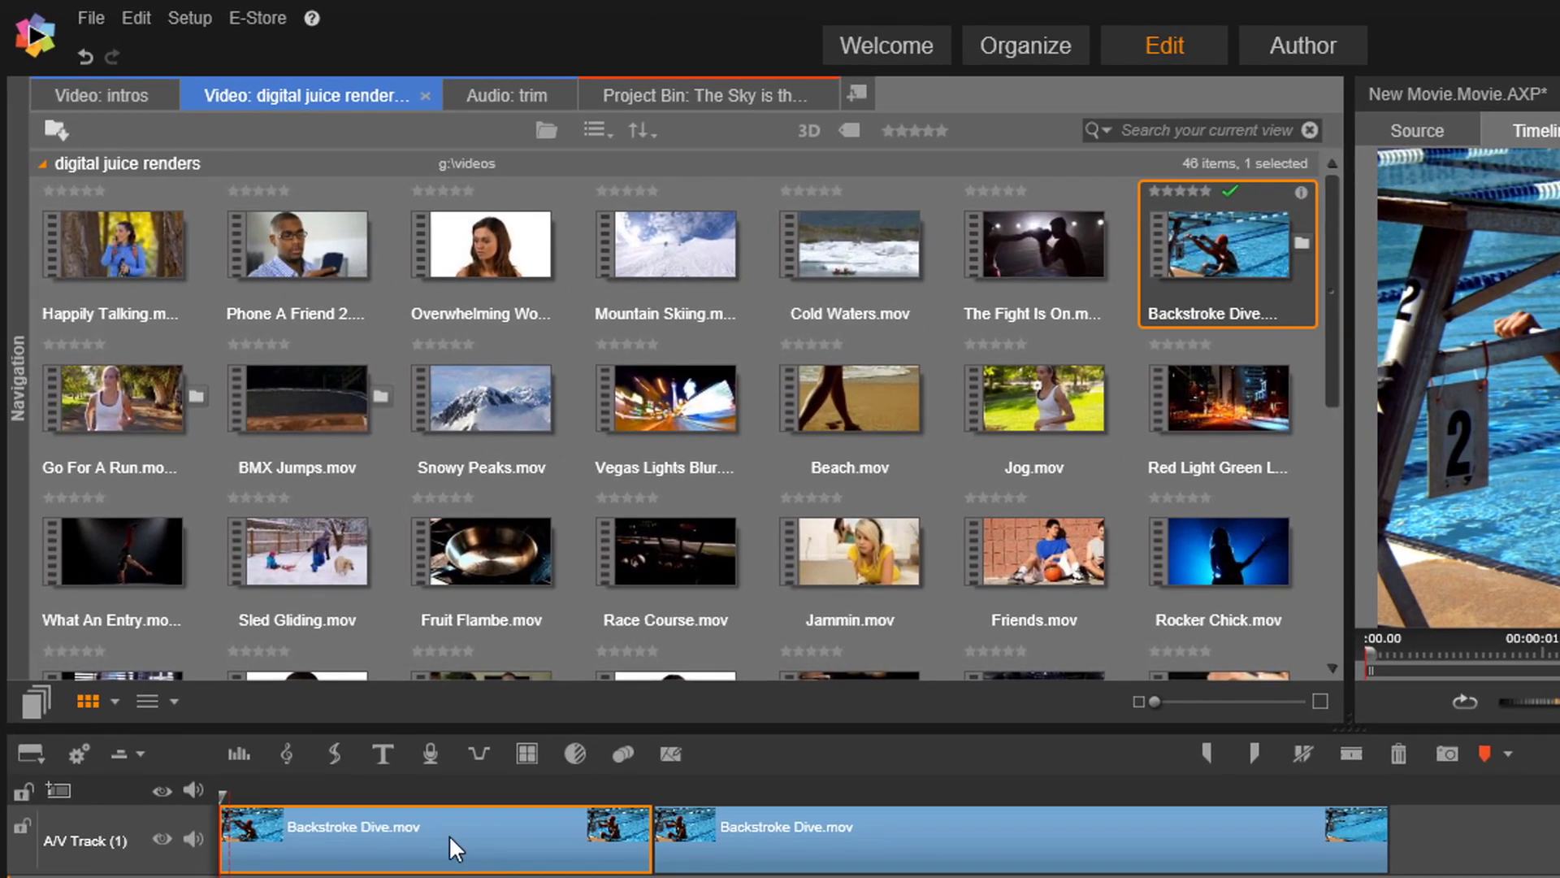
right_click(449, 835)
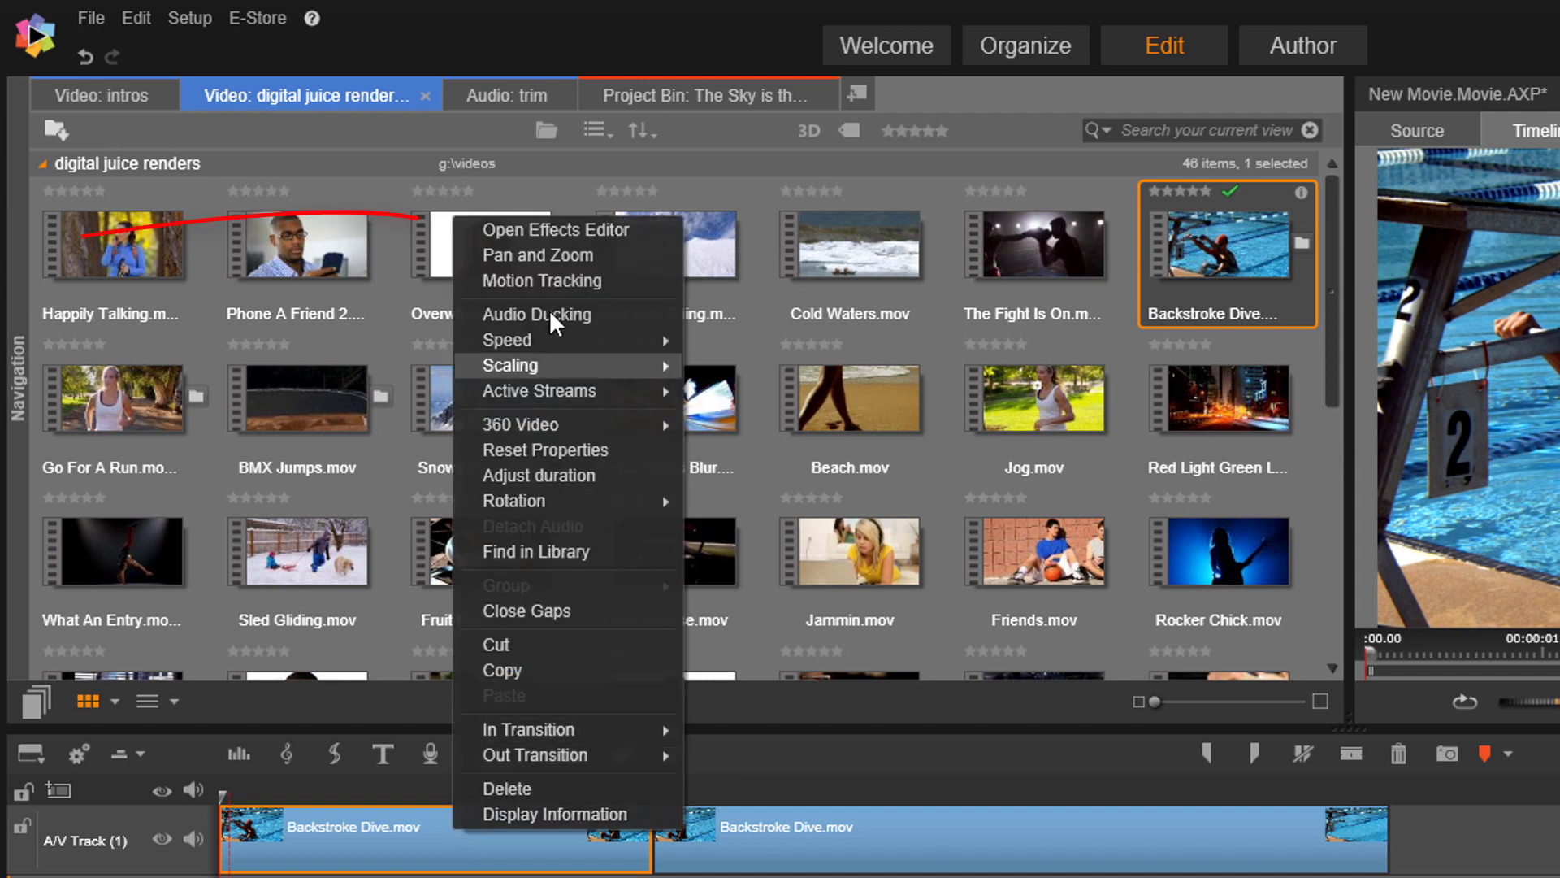
click(589, 230)
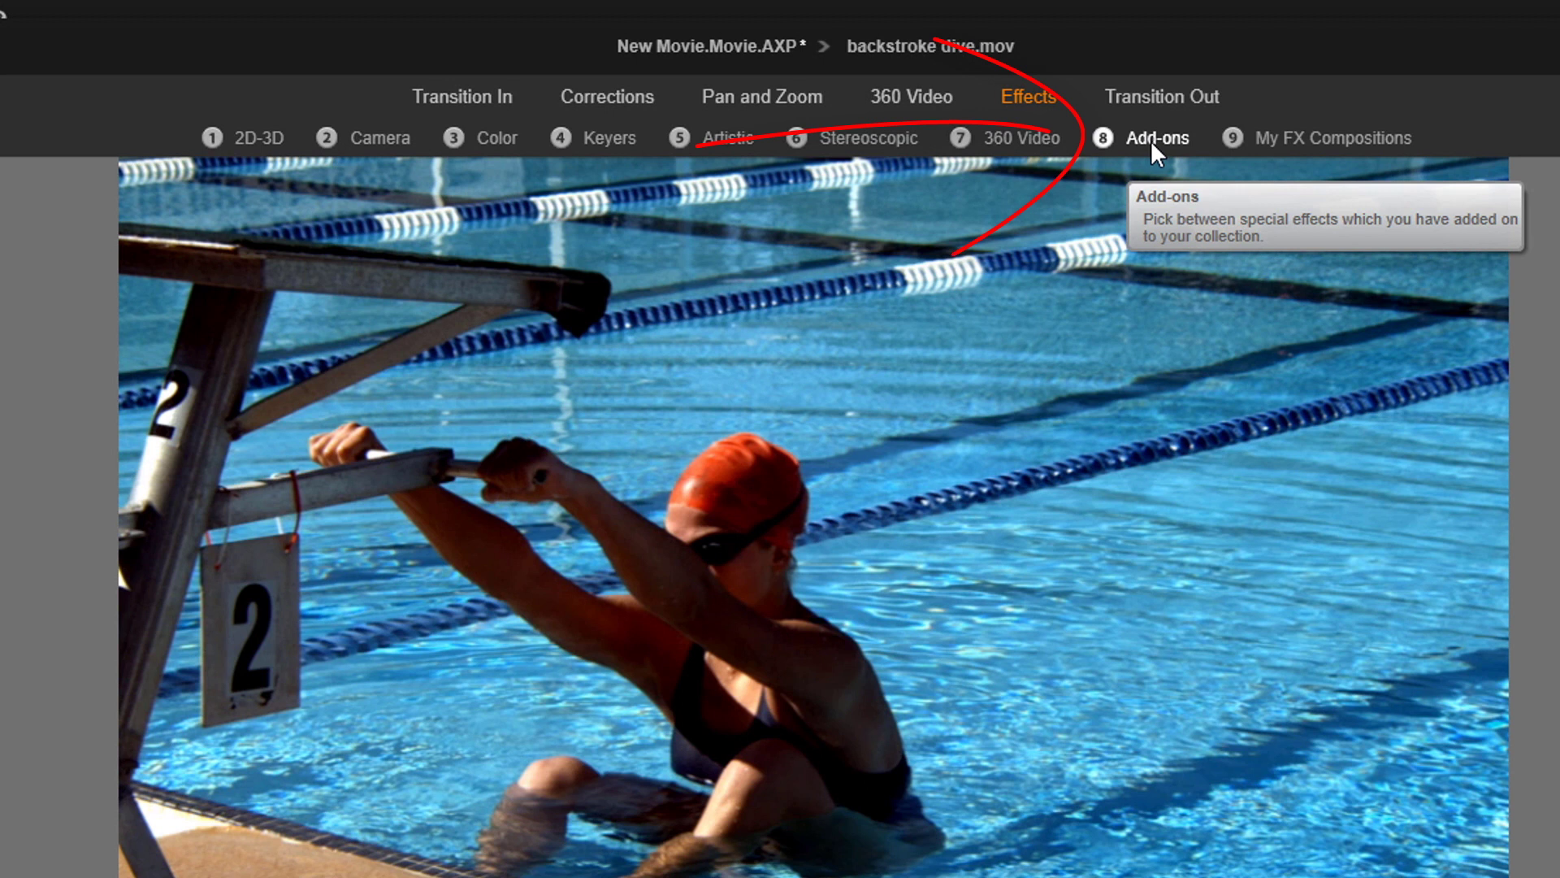
click(1151, 140)
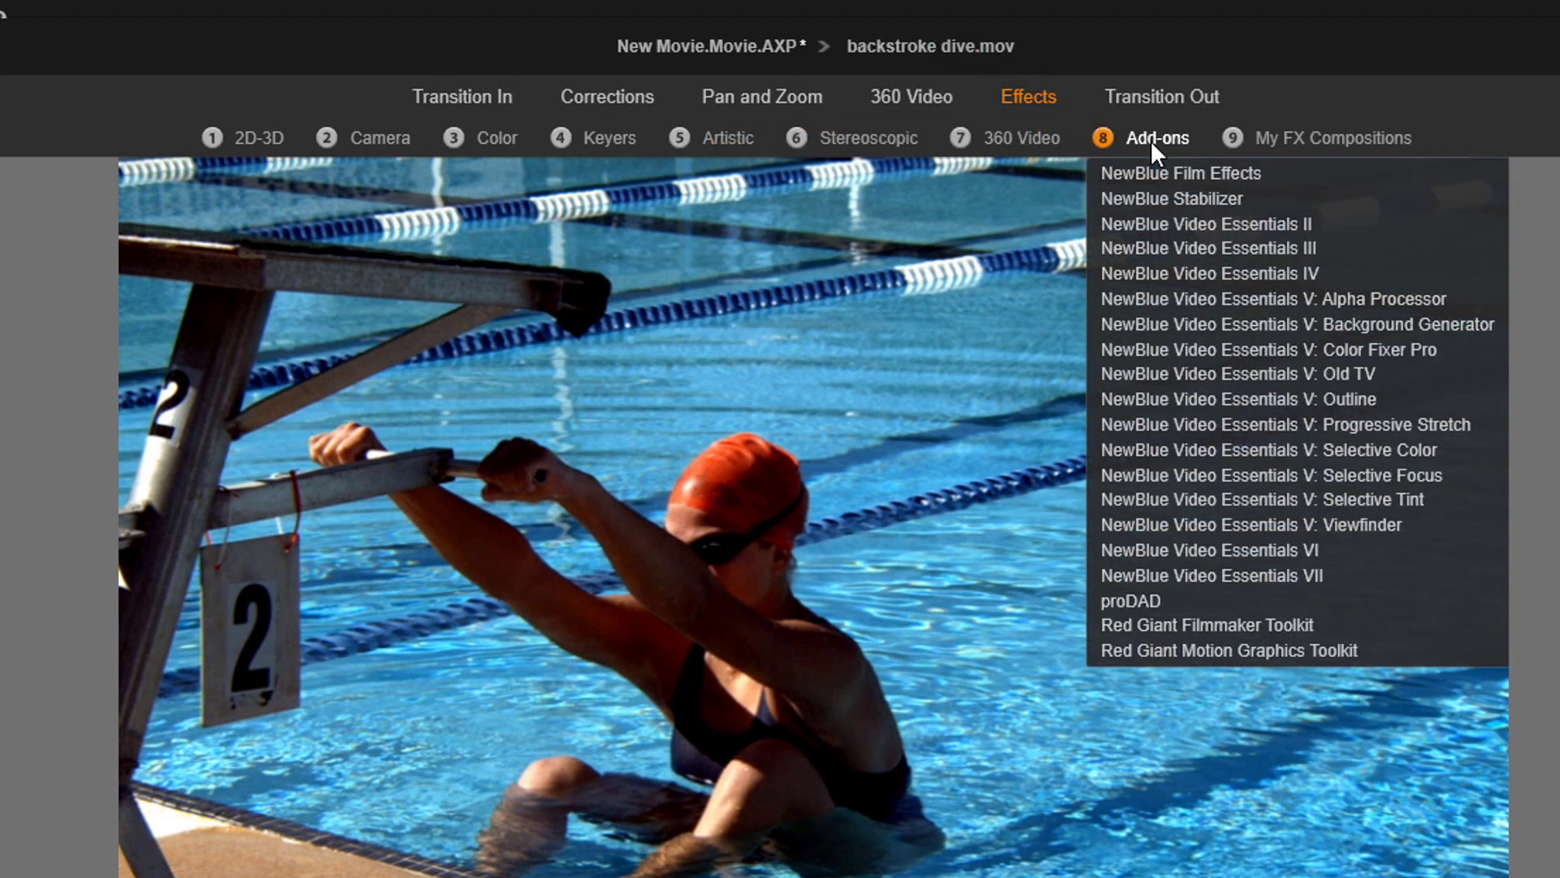
click(1201, 274)
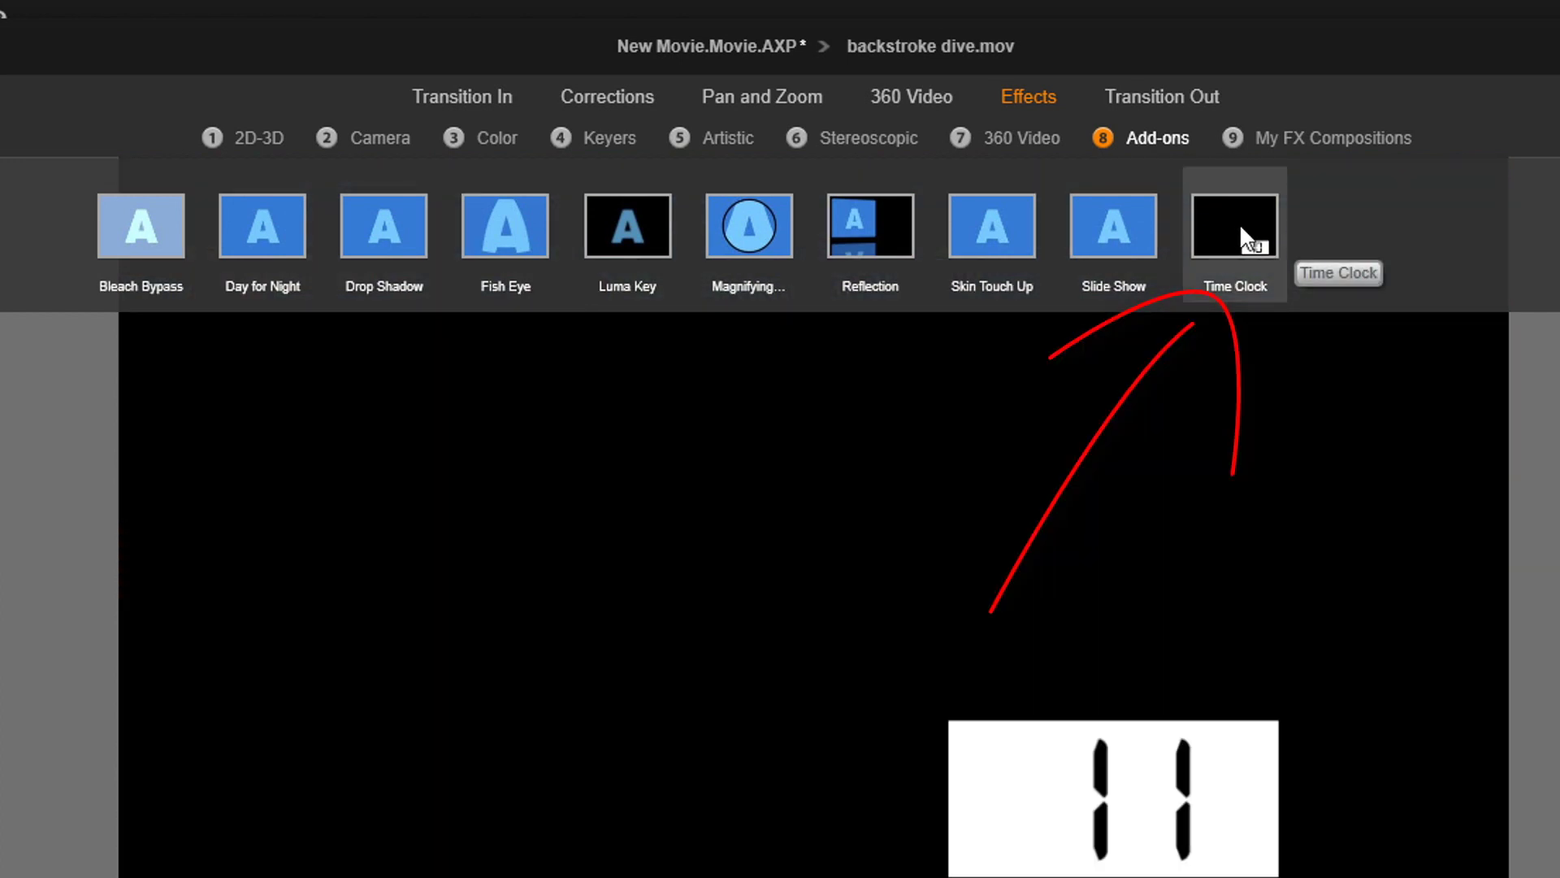
click(1240, 223)
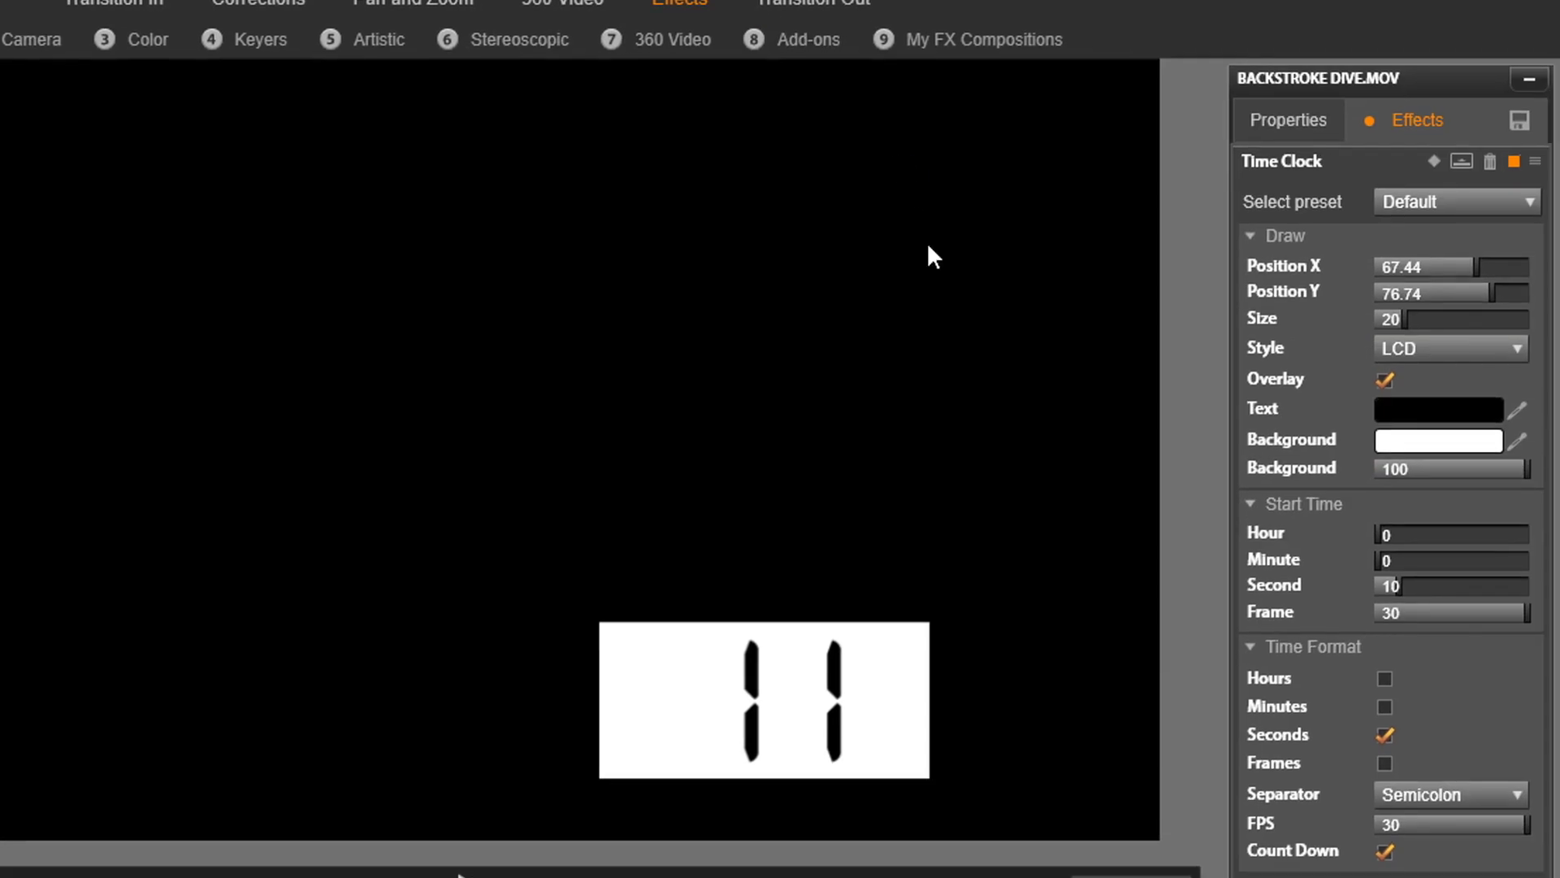
- Review the Time Clock effect's presets and apply the Sci Fi preset
click(1505, 200)
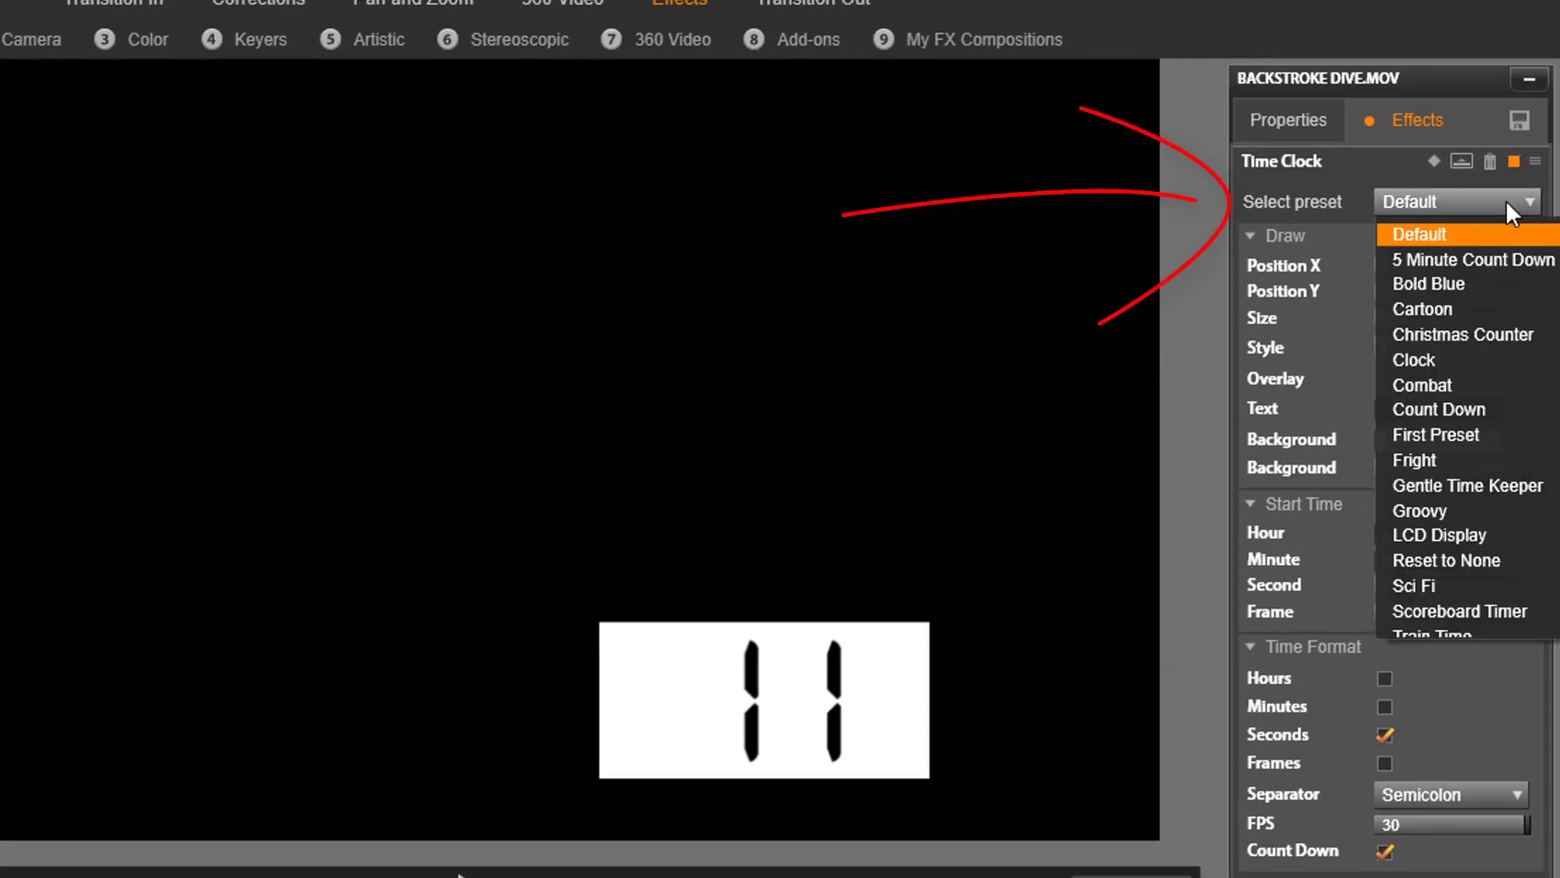
scroll(1474, 247, up, 1)
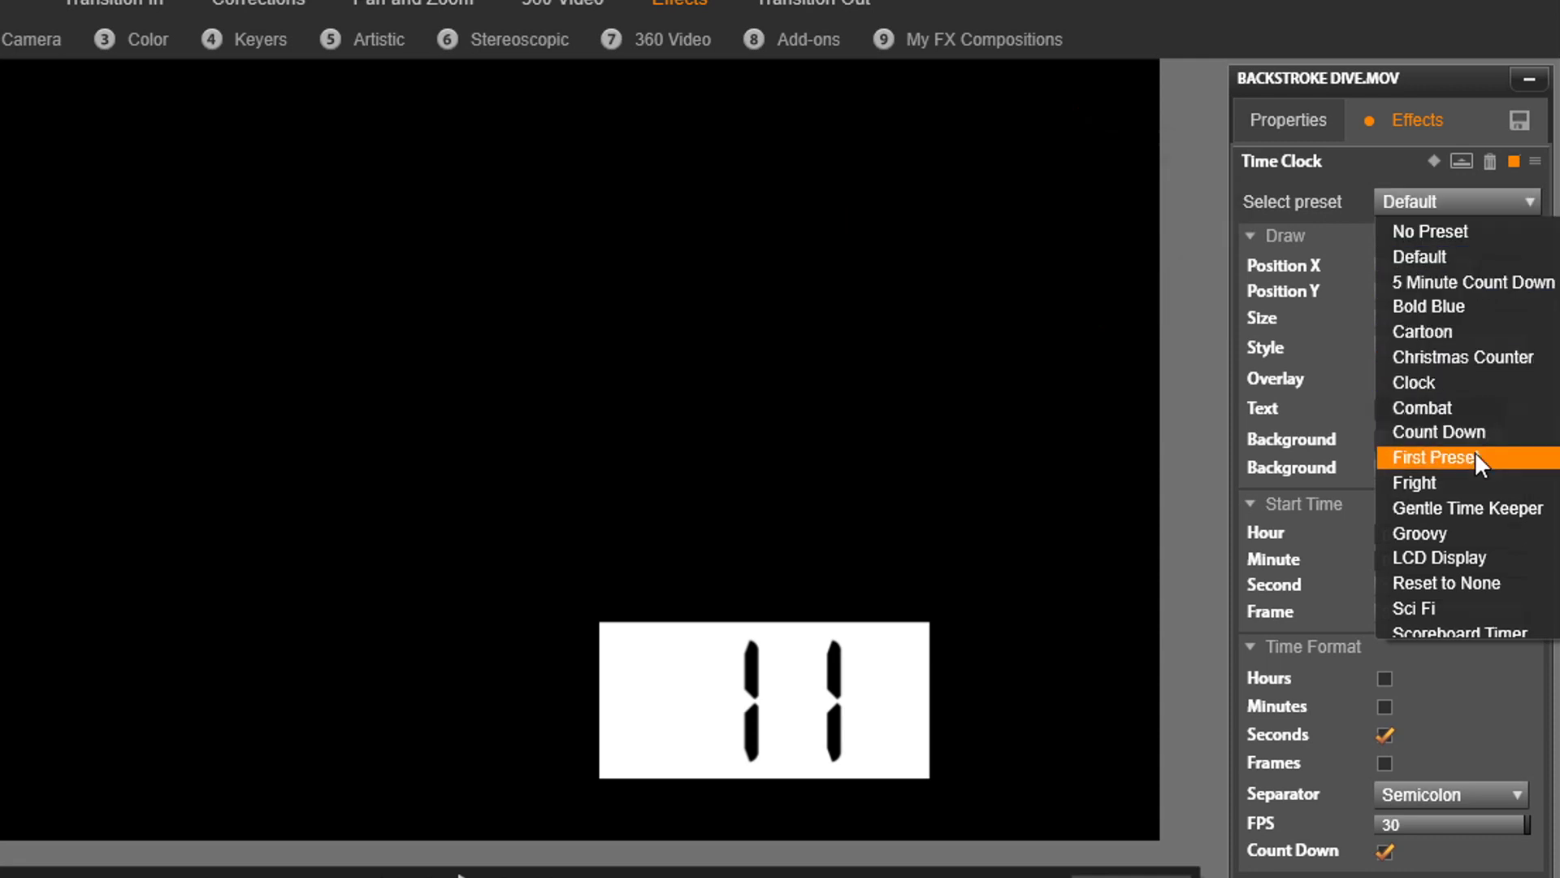
scroll(1491, 557, down, 1)
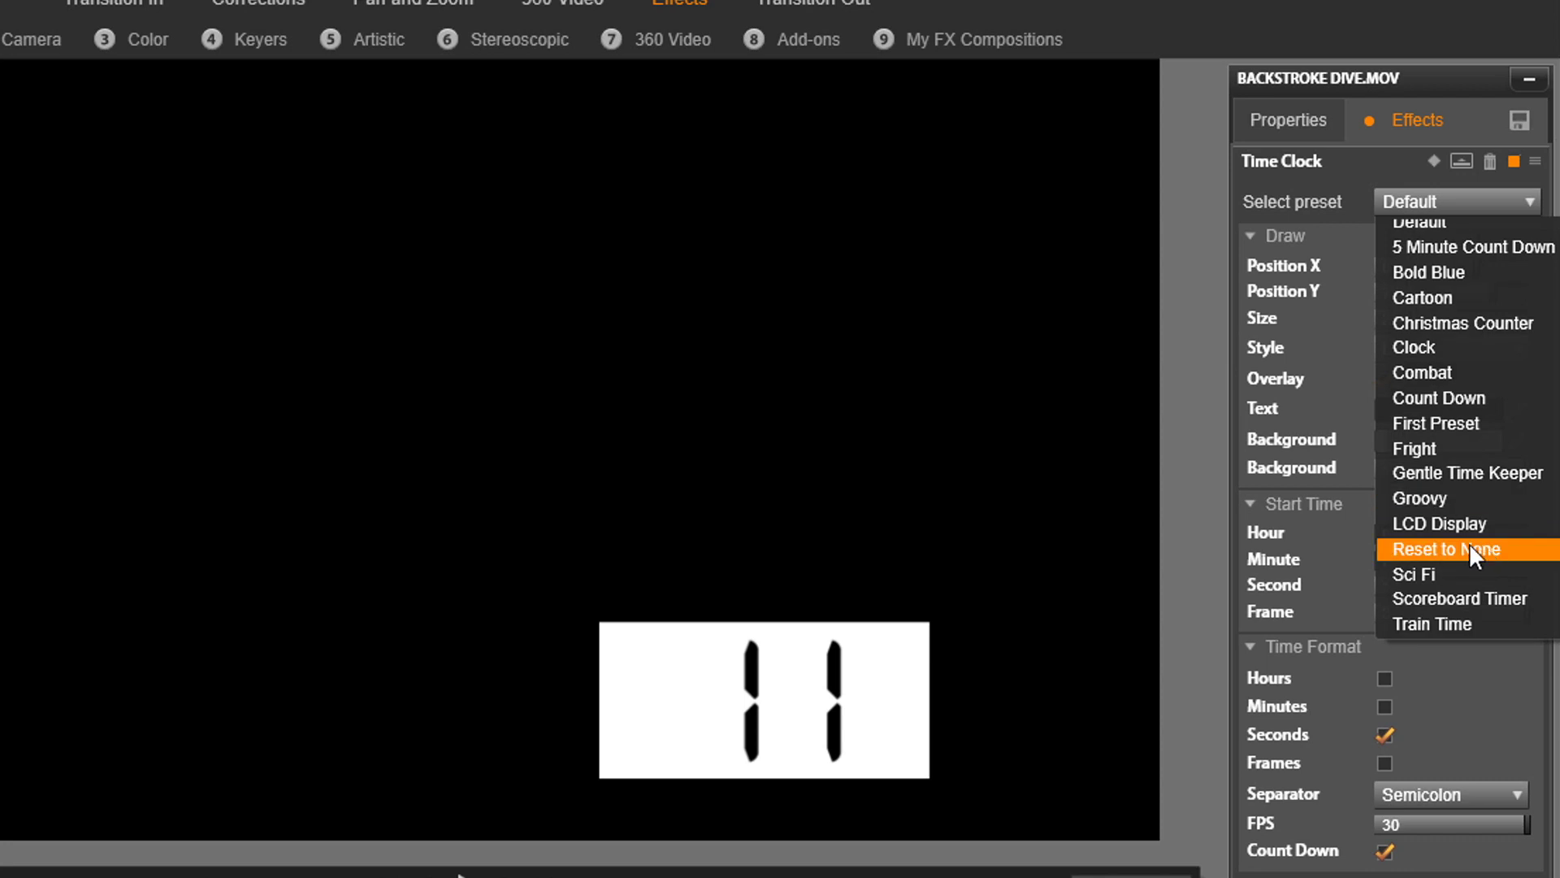
scroll(1494, 569, up, 1)
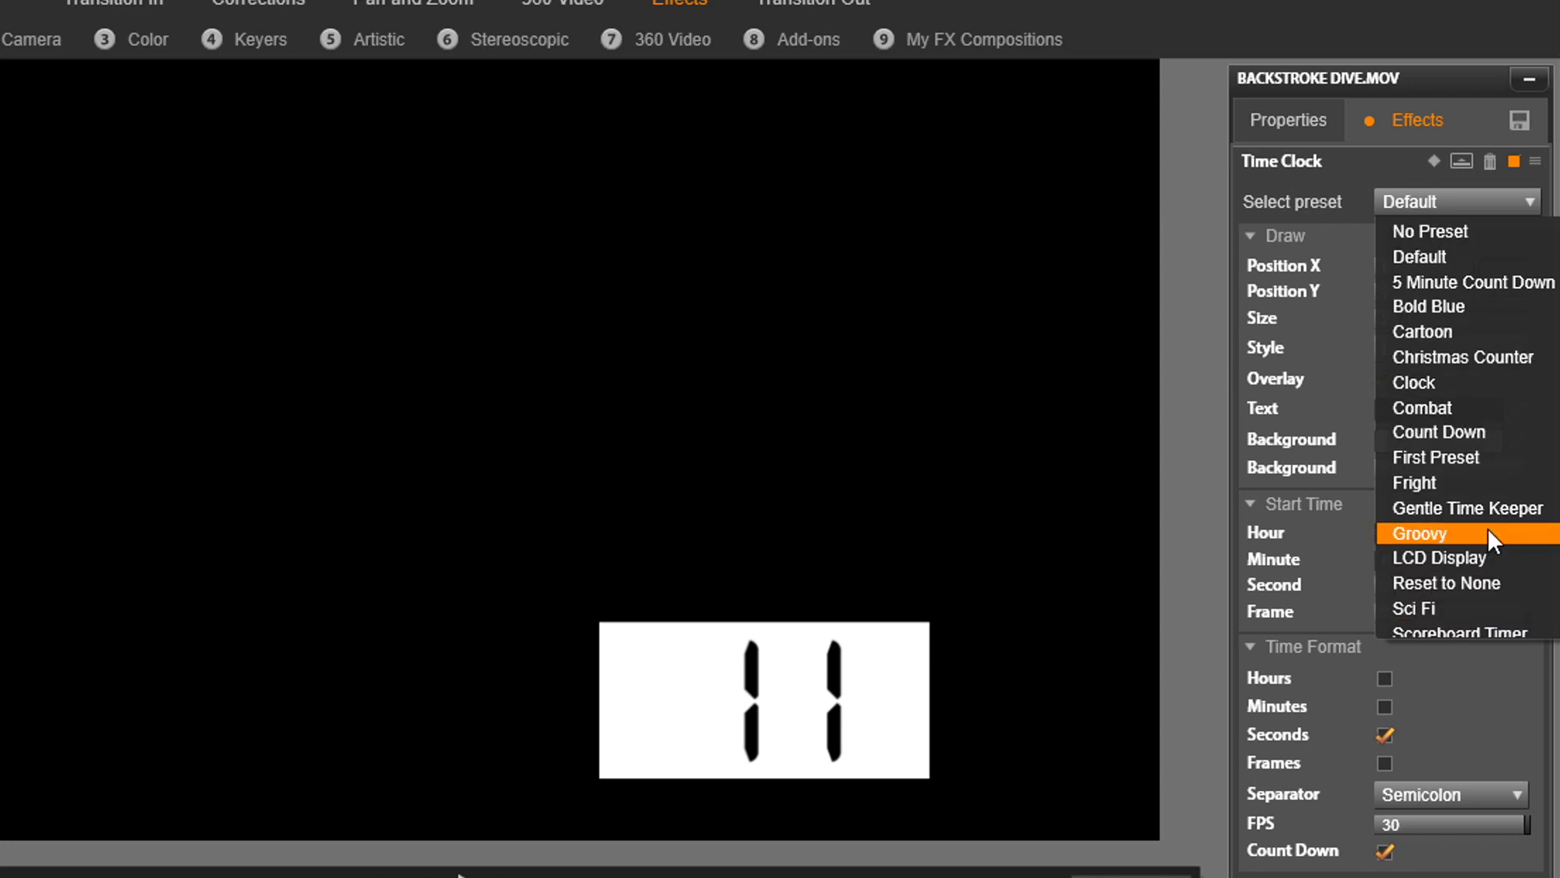
click(1450, 607)
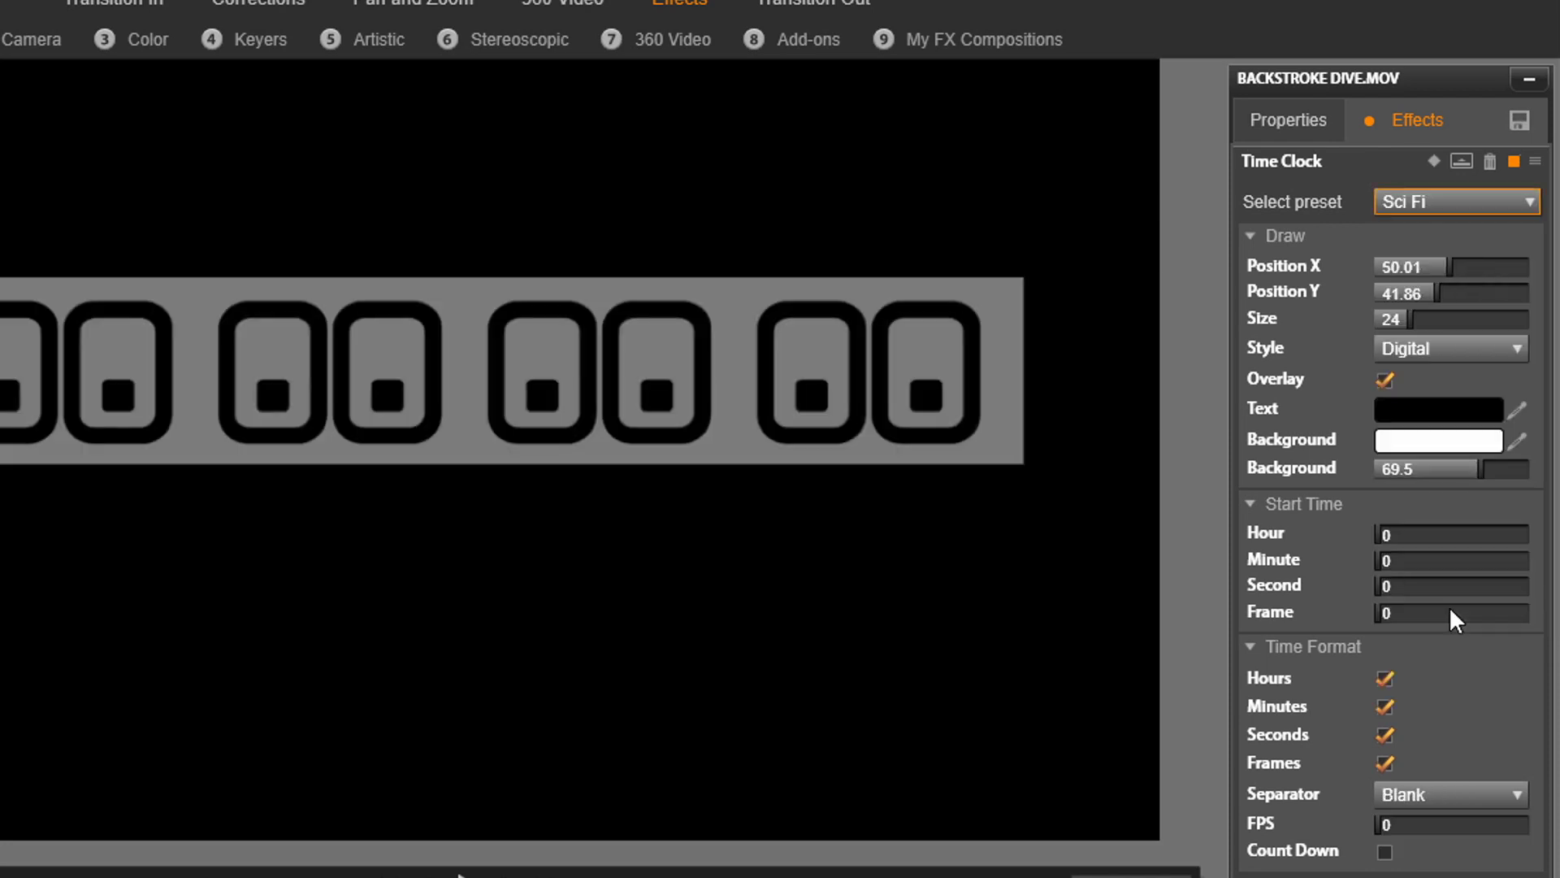
- Look over the preset list again and cancel the Effects Editor, discarding the Time Clock effect
click(1501, 208)
scroll(1467, 491, up, 1)
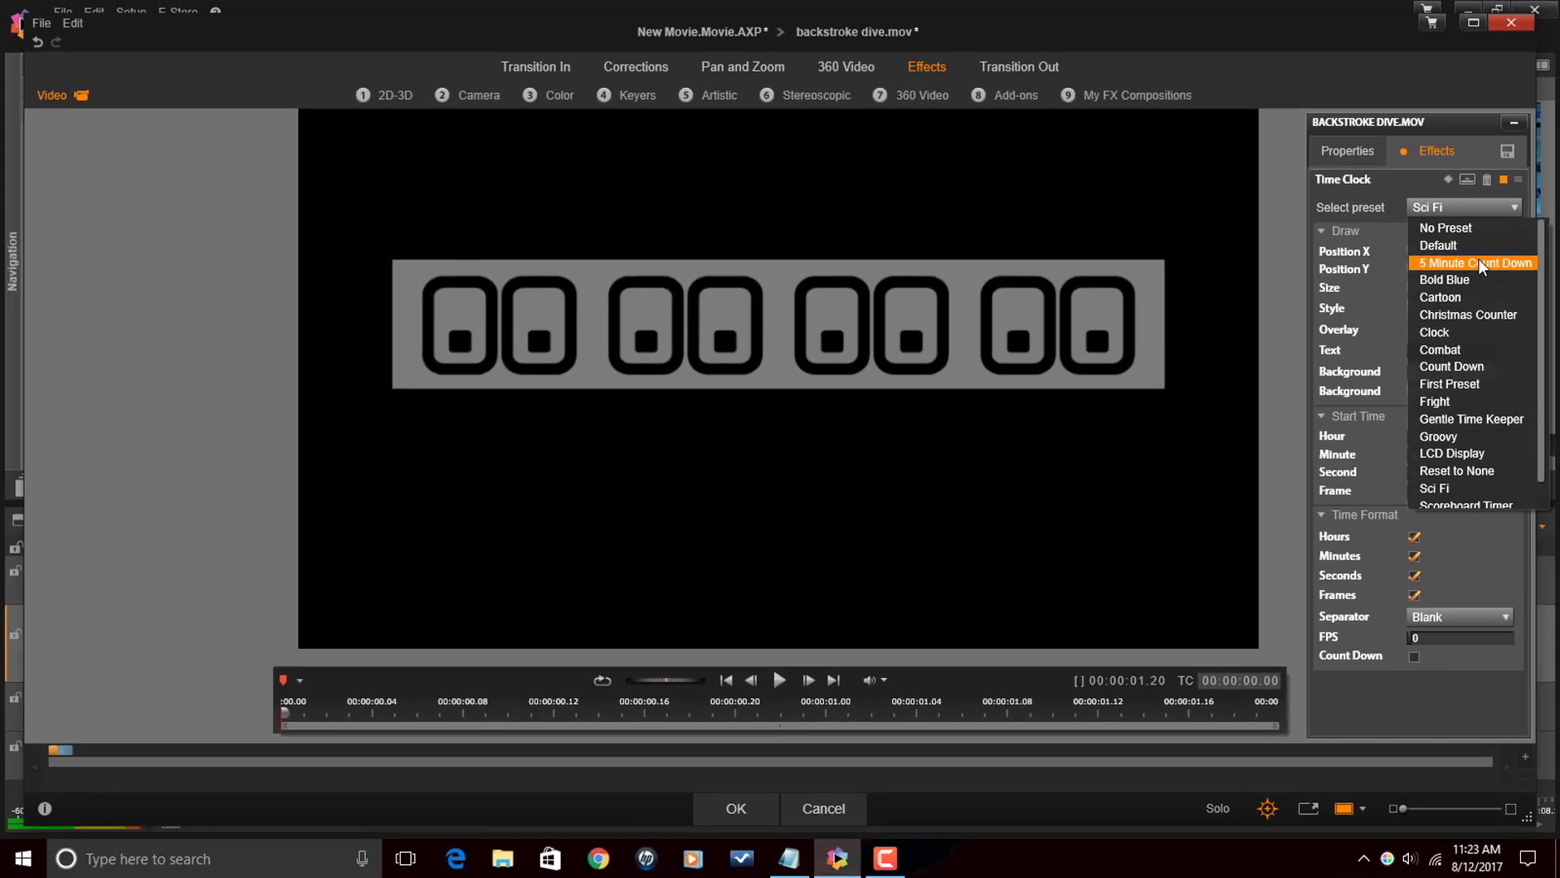
click(830, 811)
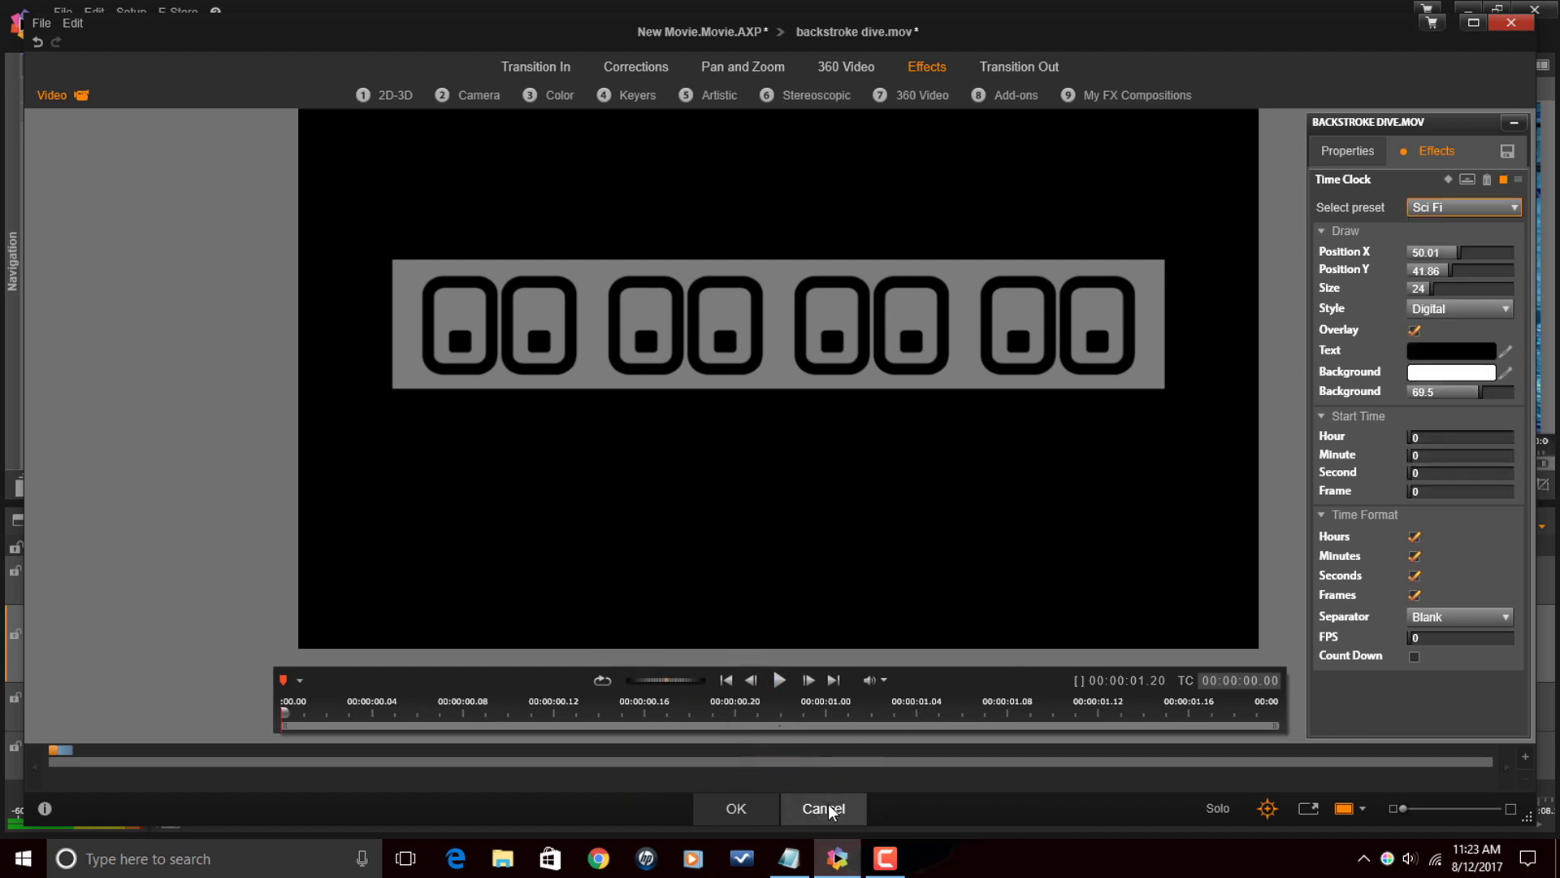
click(827, 809)
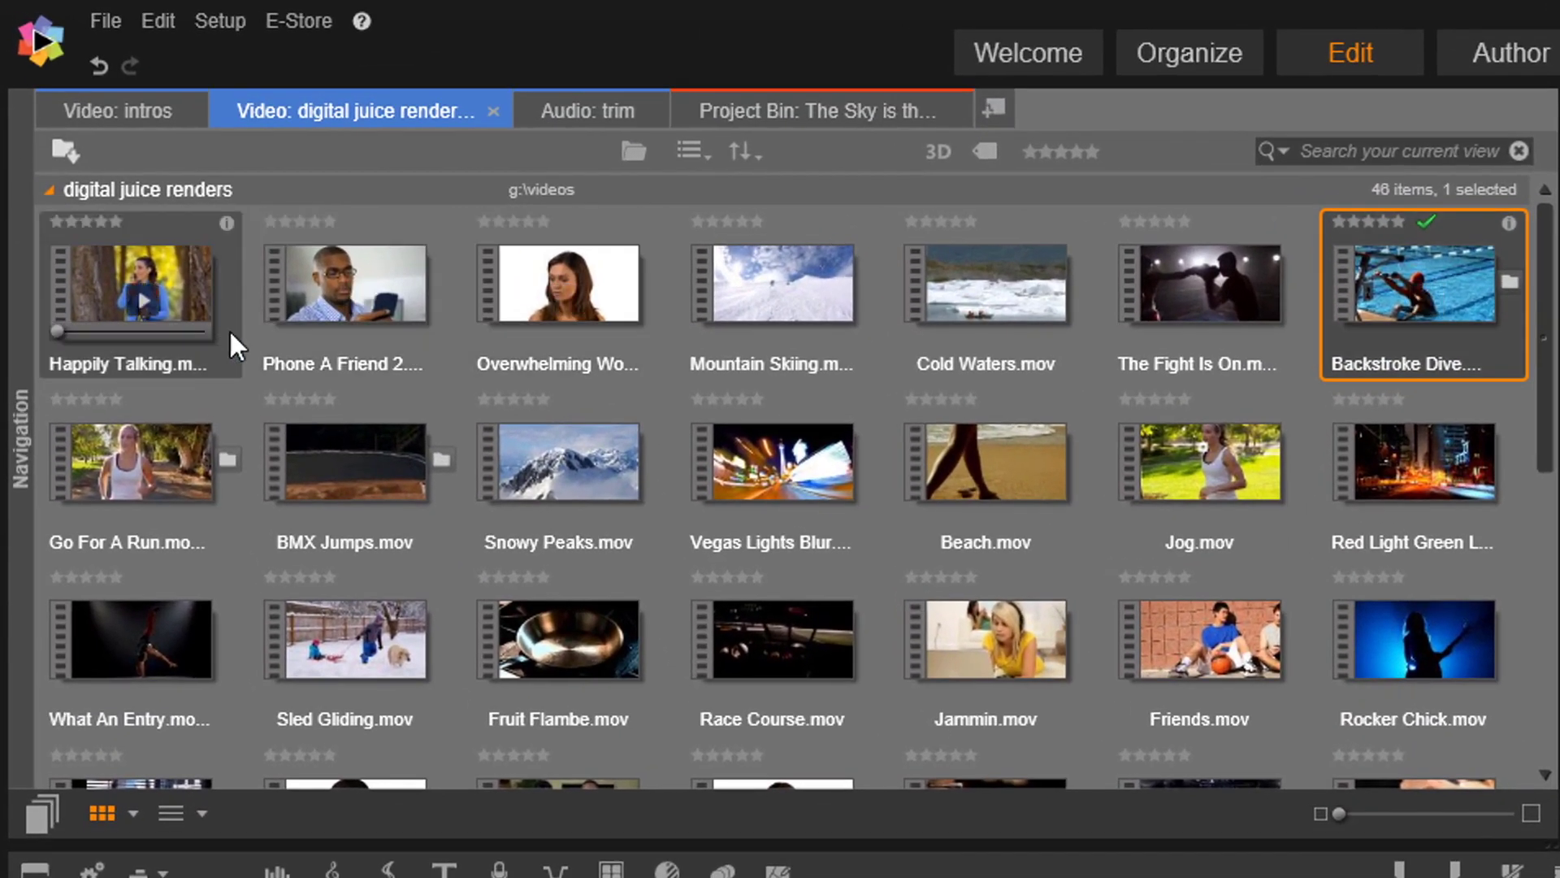
- Show the Time Clock presets of NewBlue Video Essentials IV from the Effects content in the library
click(860, 109)
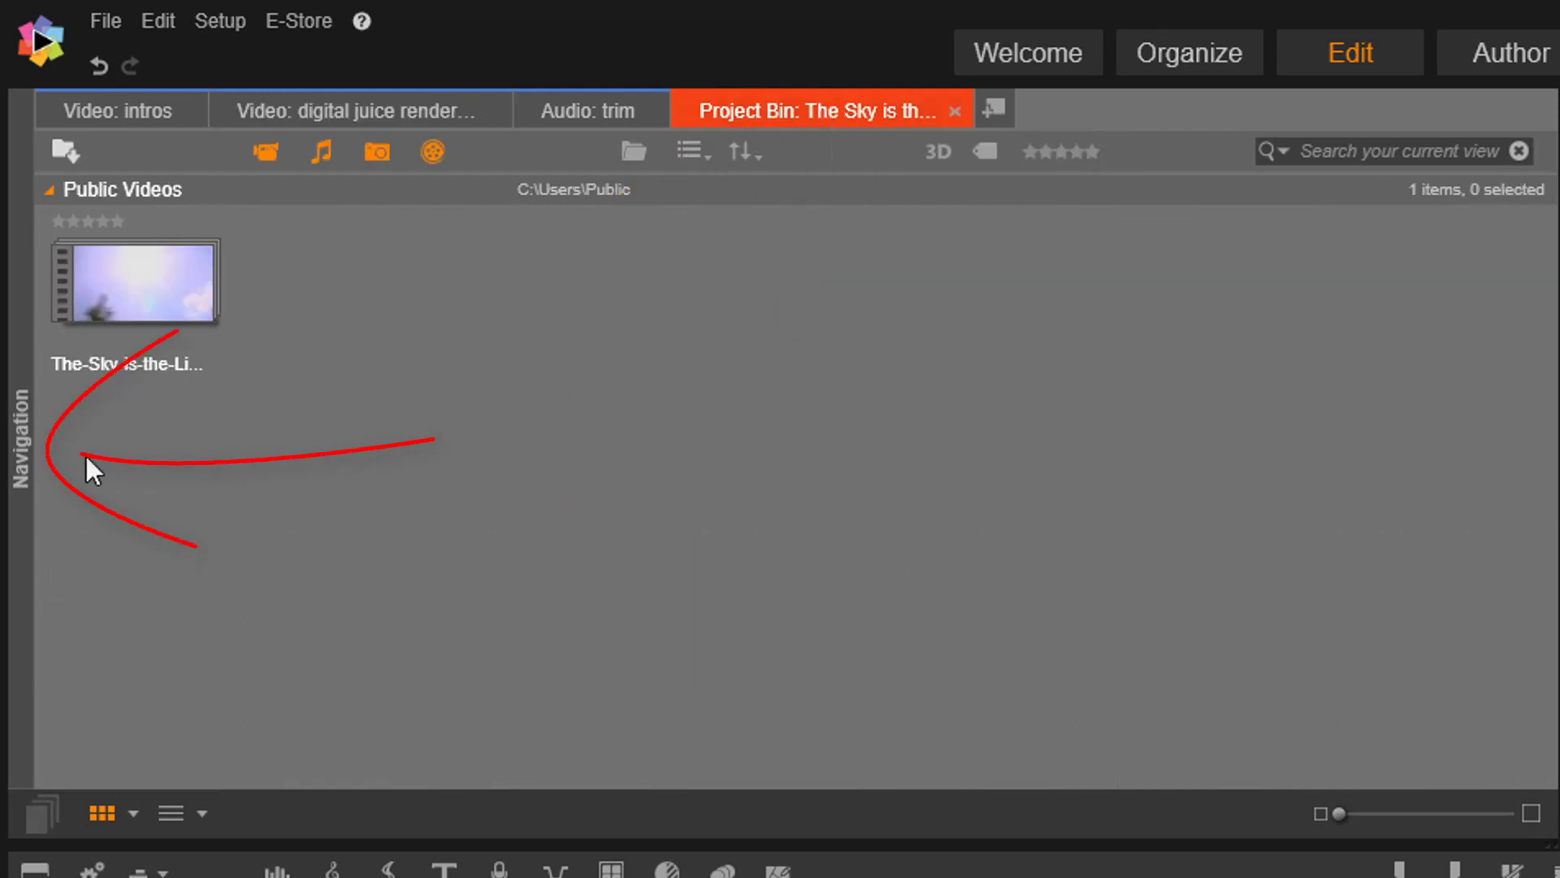
click(18, 463)
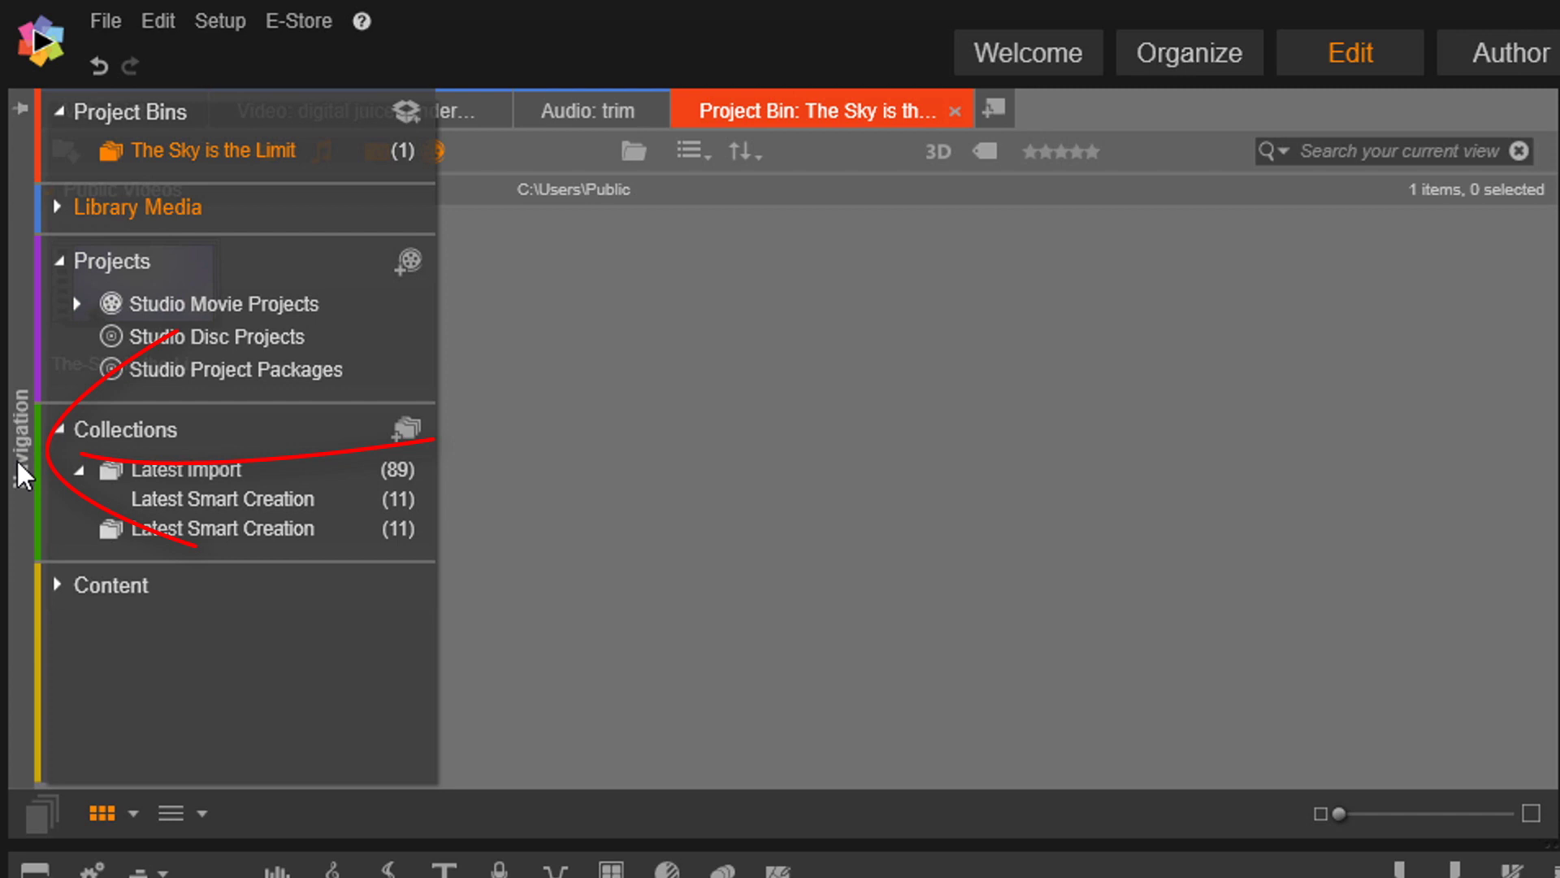
click(55, 582)
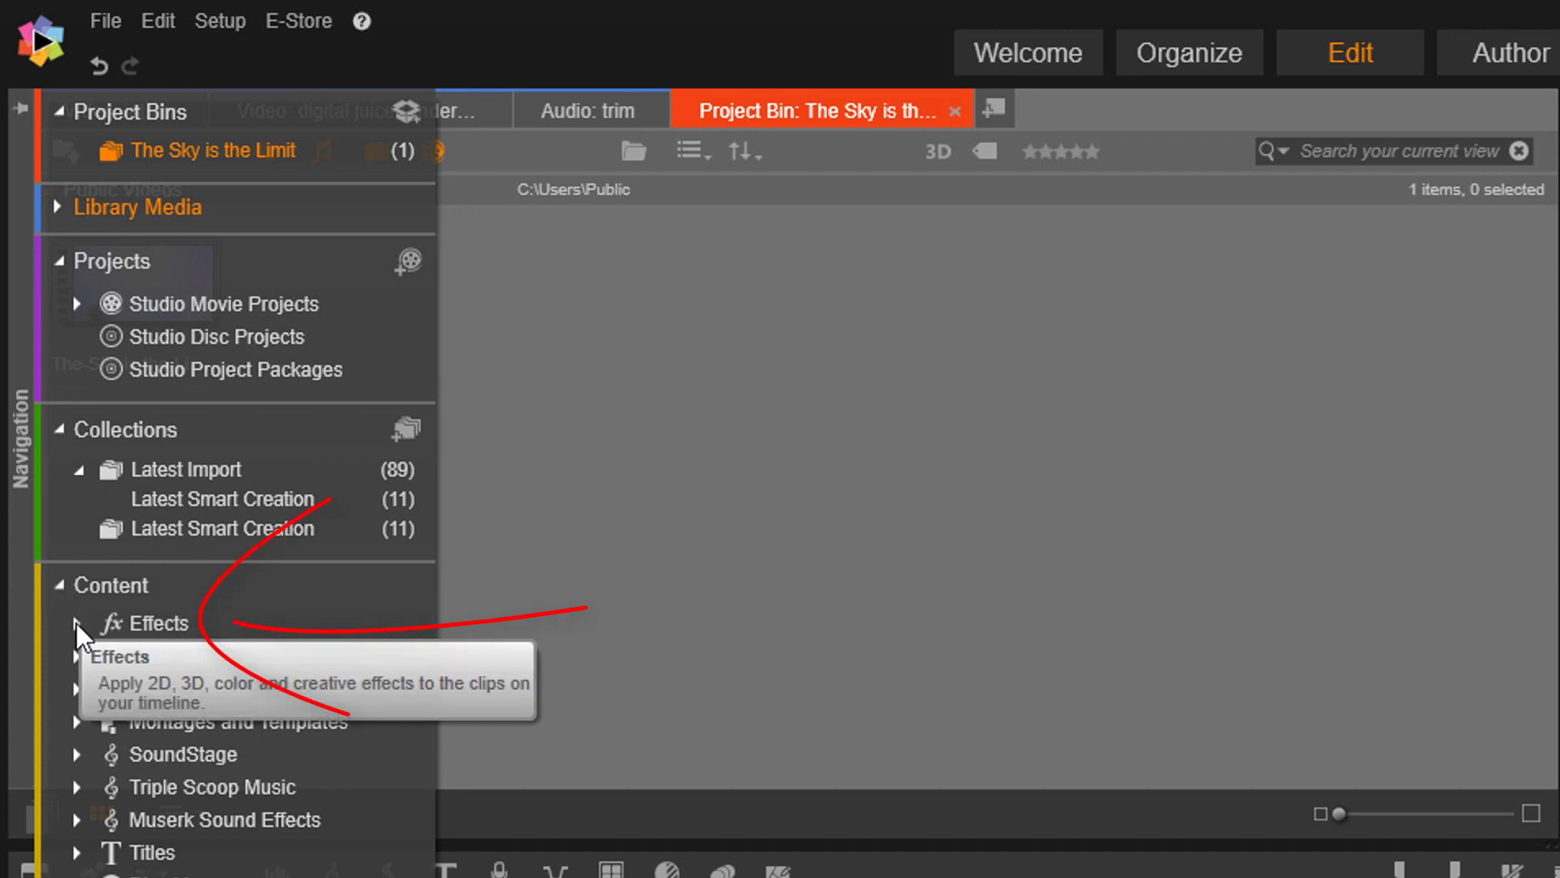
click(75, 622)
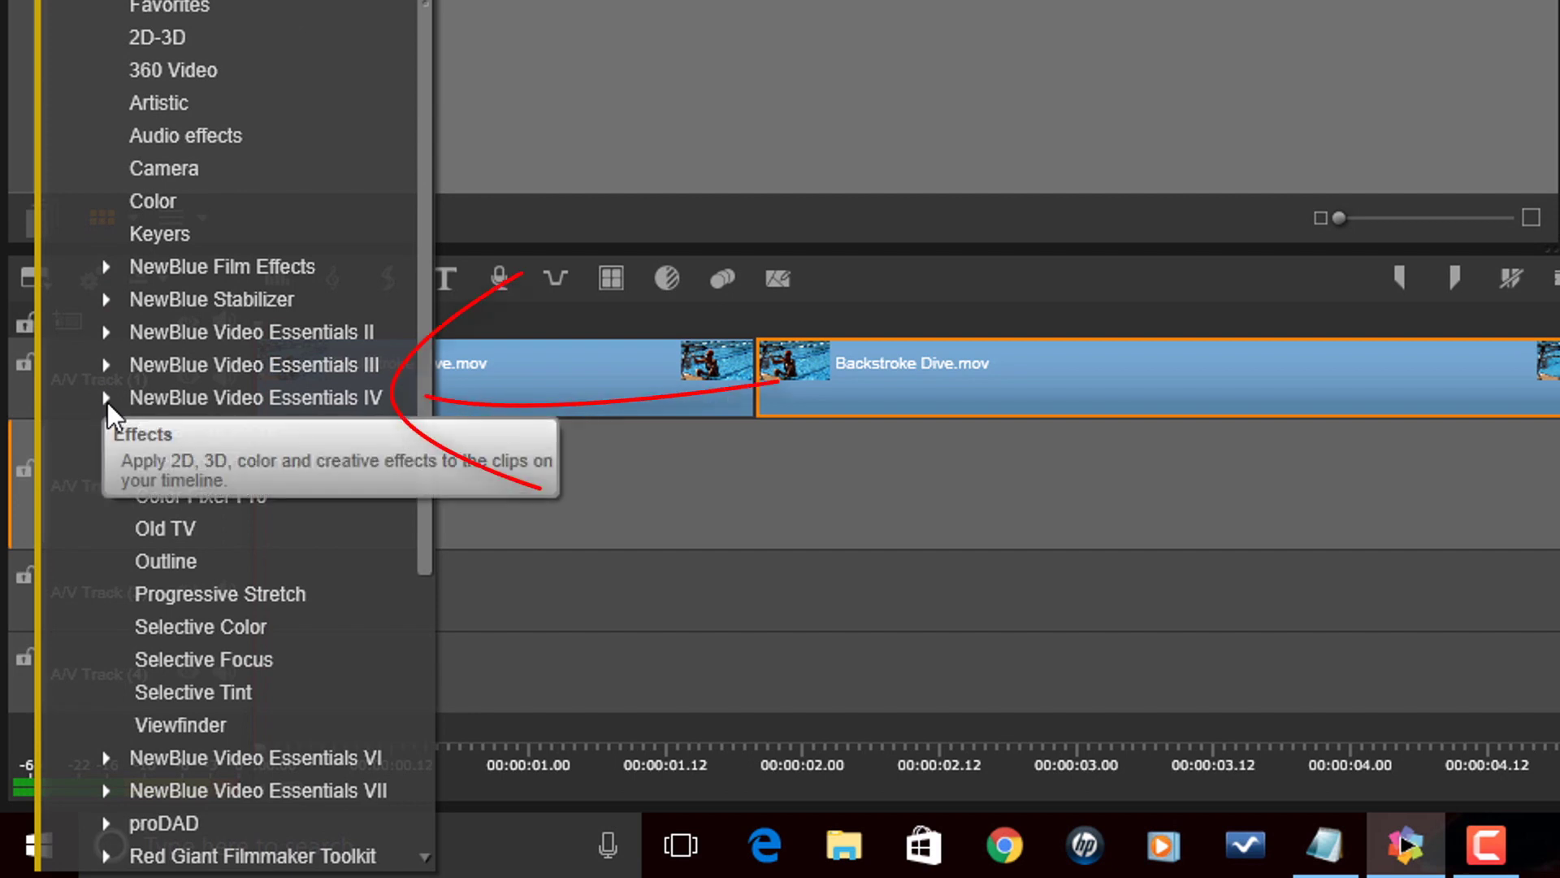
click(105, 398)
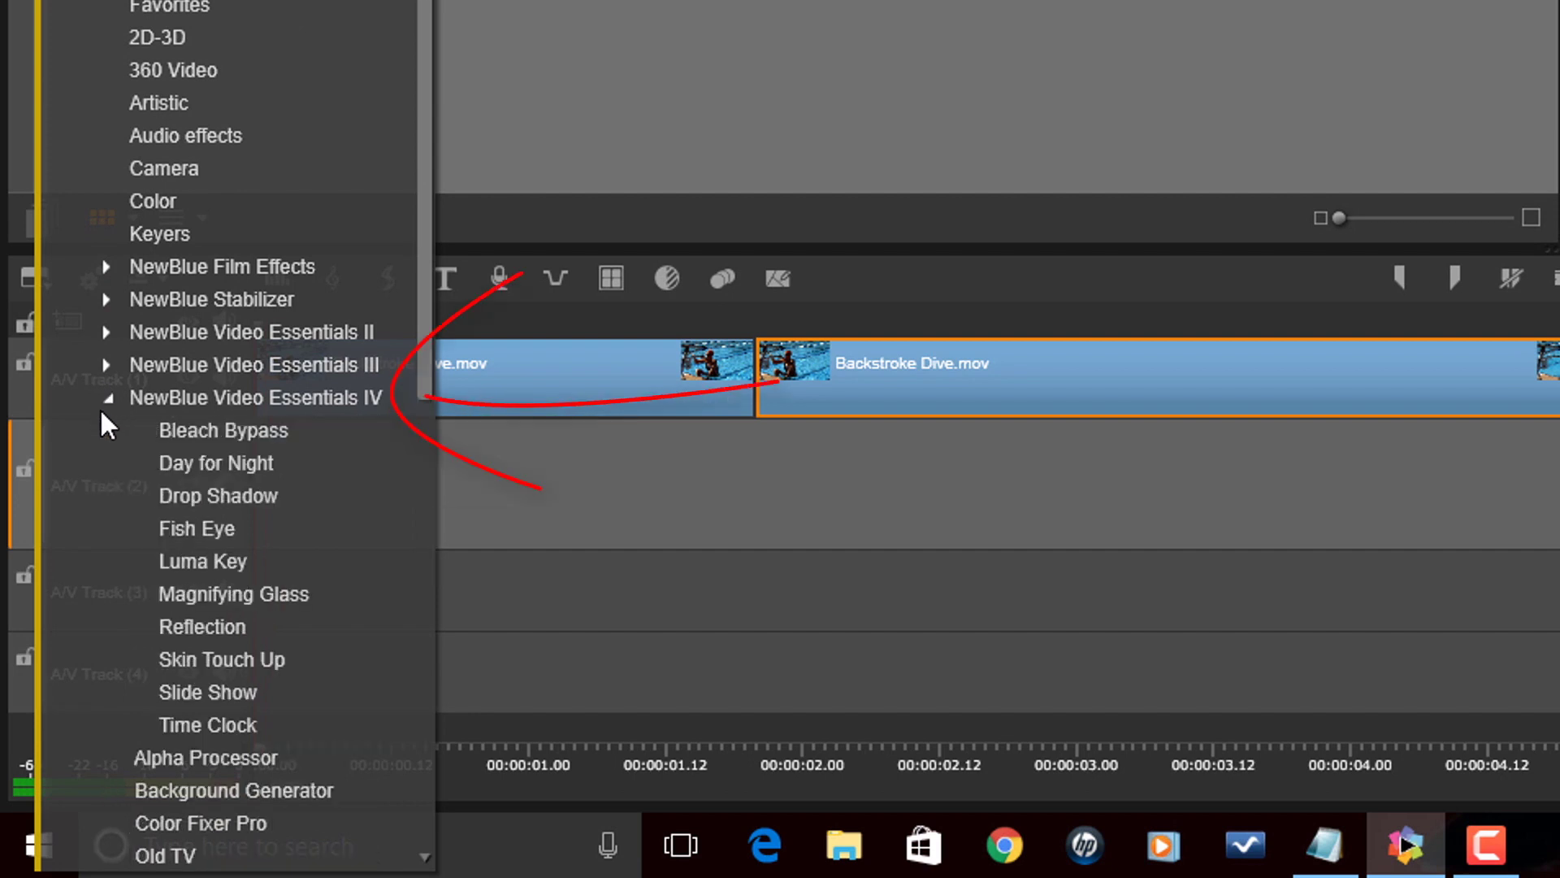
click(232, 725)
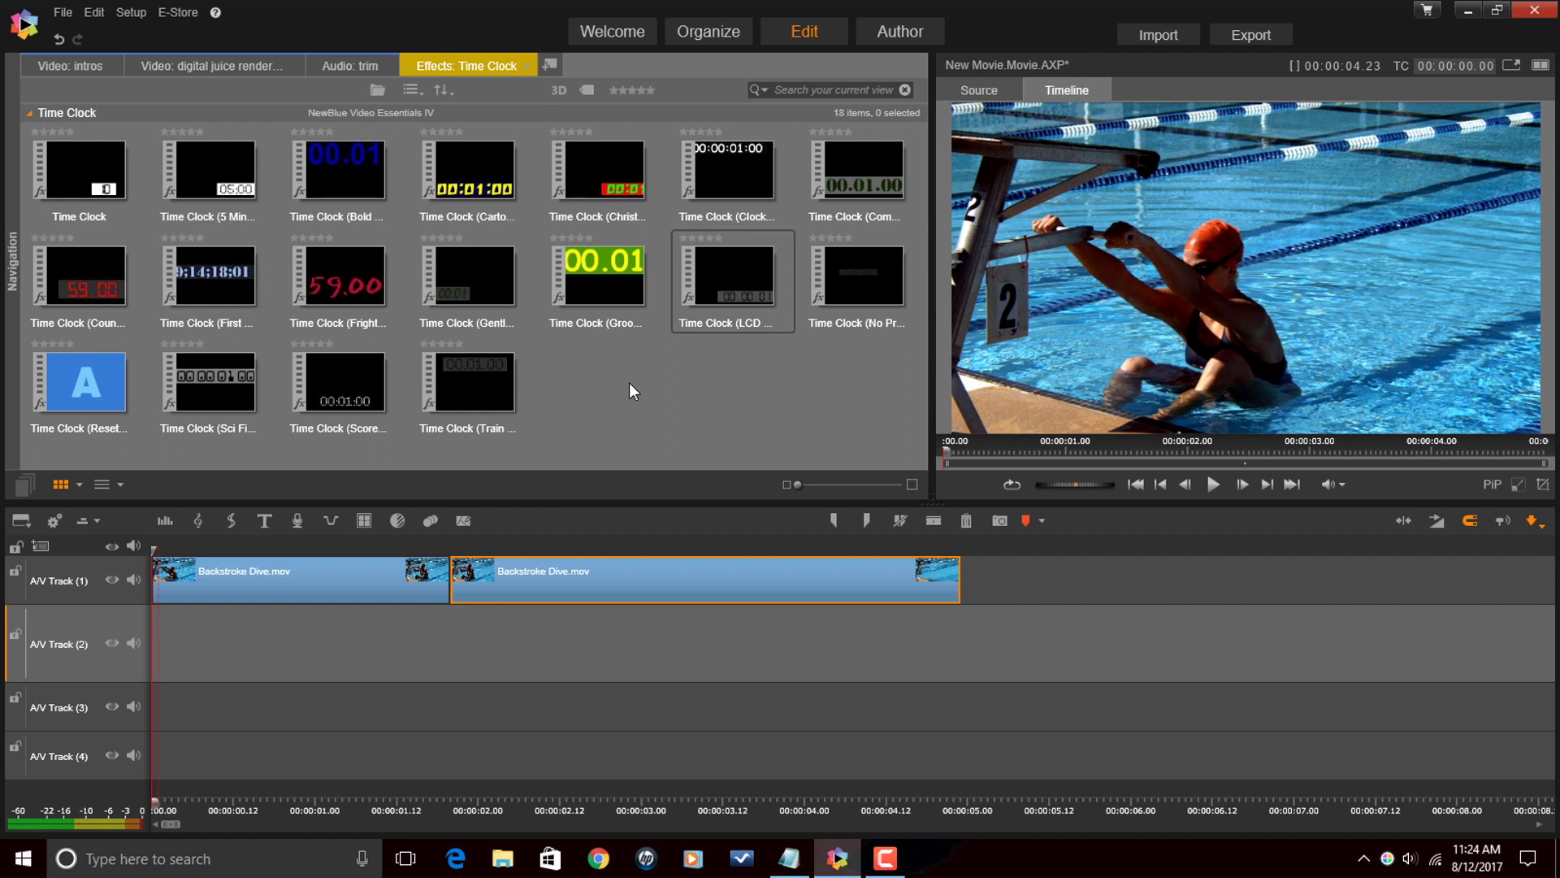
- Preview several Time Clock presets, including Groovy and First Preset, and apply the LCD Display one to the first Backstroke Dive segment
click(594, 286)
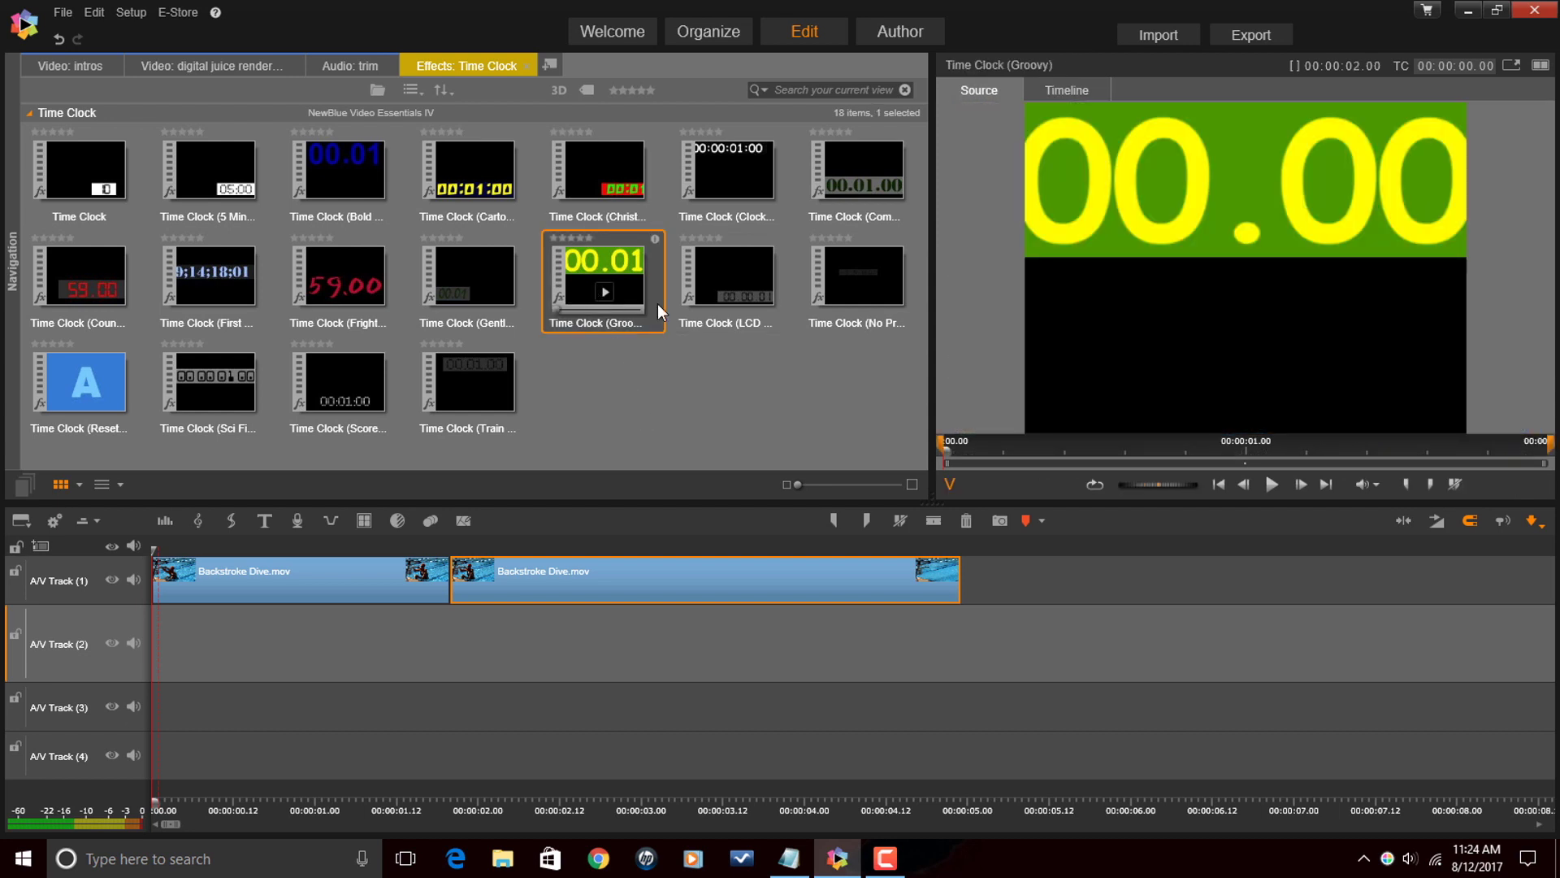
click(714, 268)
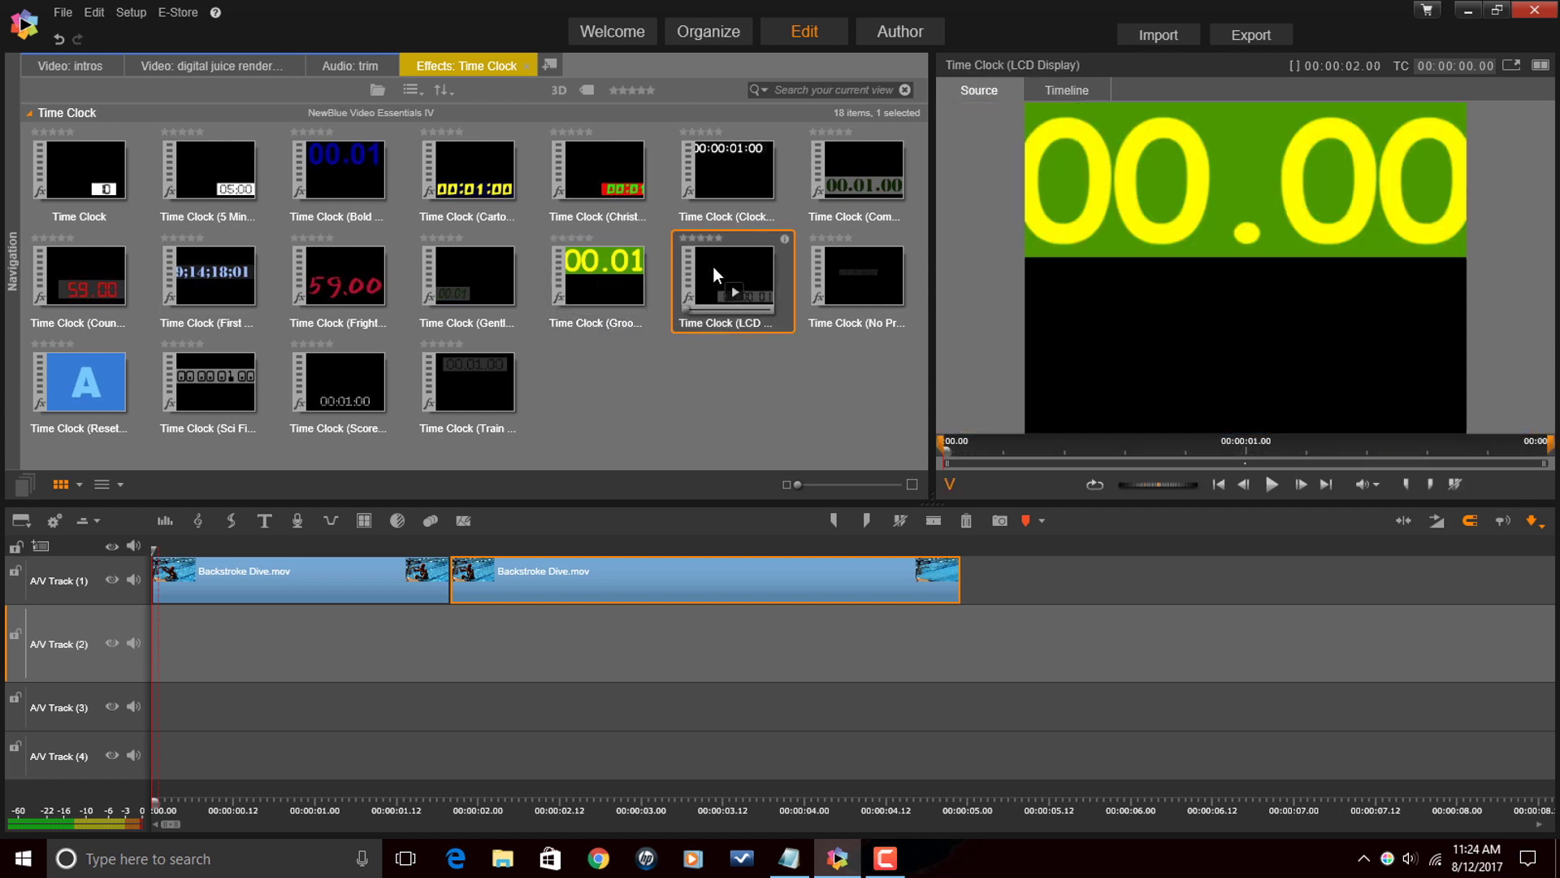
click(369, 168)
click(222, 277)
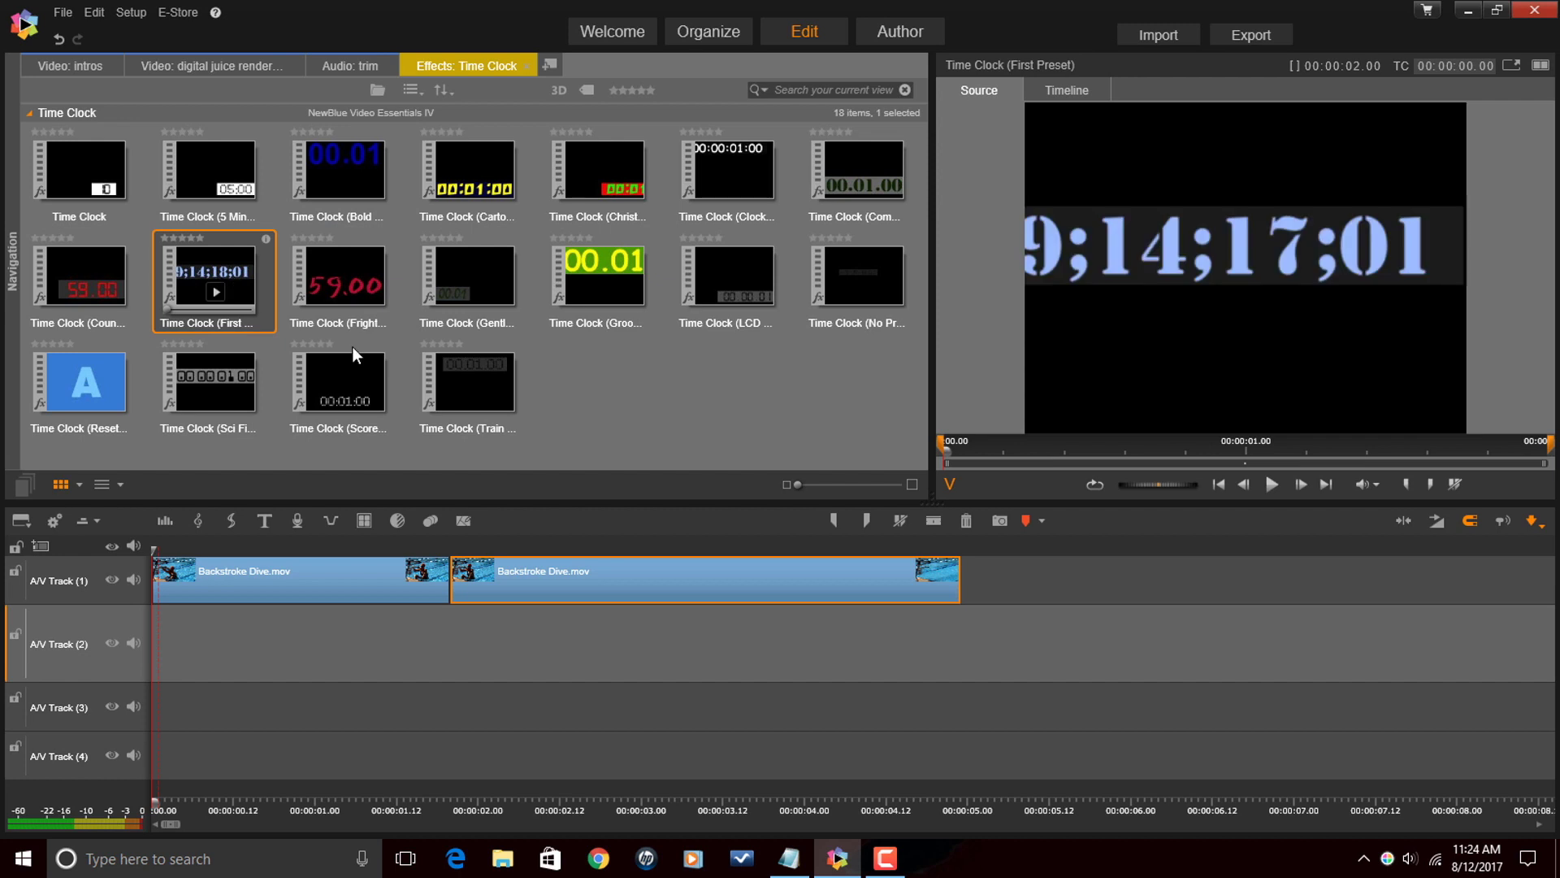
click(700, 261)
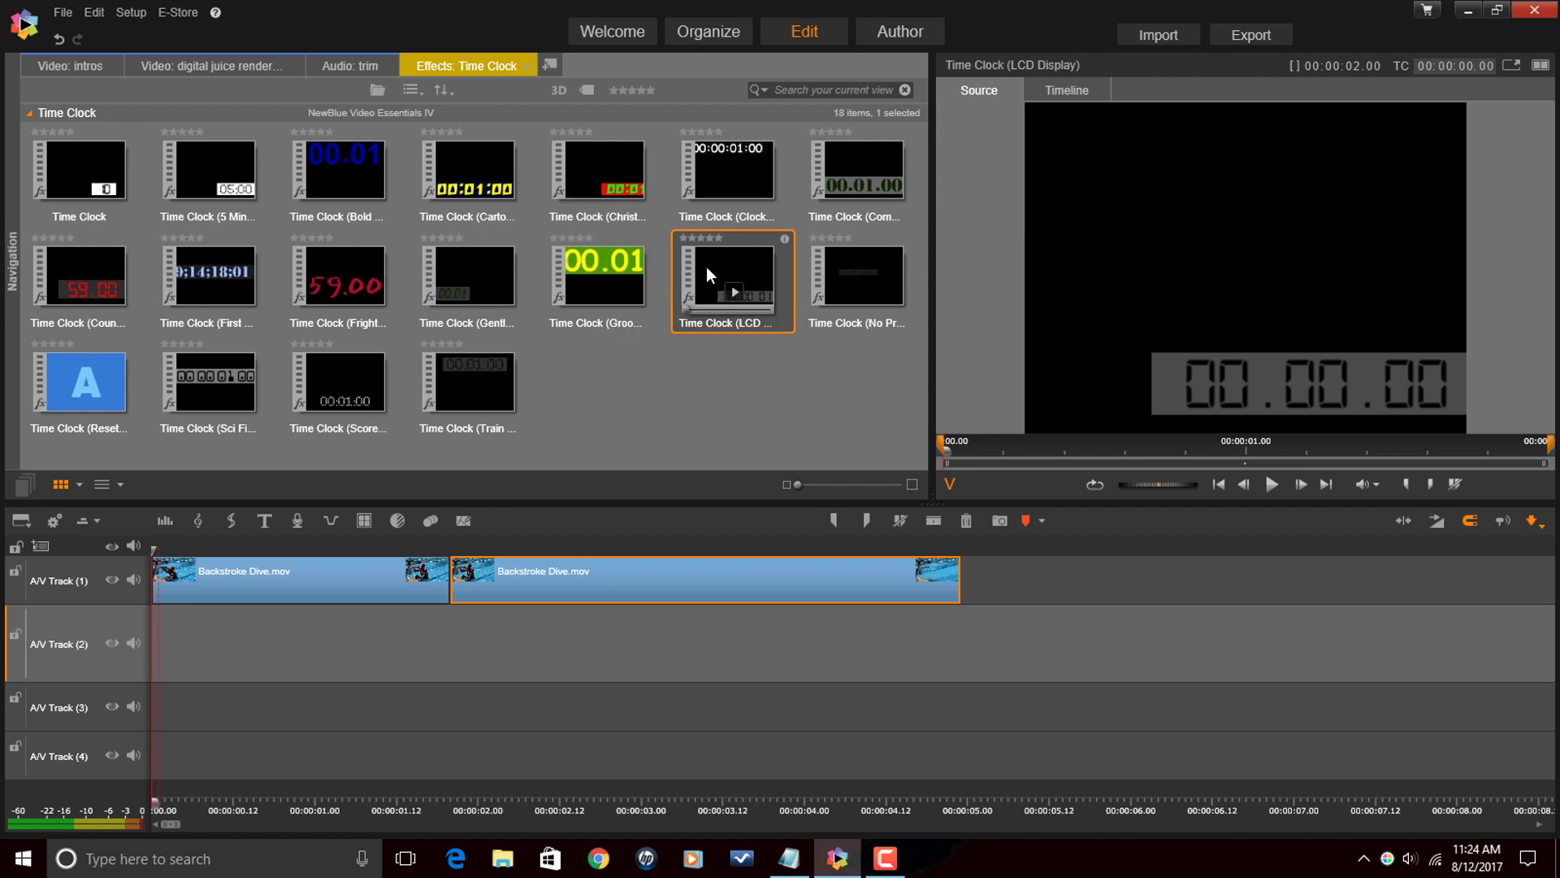
mouse_move(705, 267)
mouse_down()
mouse_move(529, 447)
mouse_move(300, 578)
mouse_up()
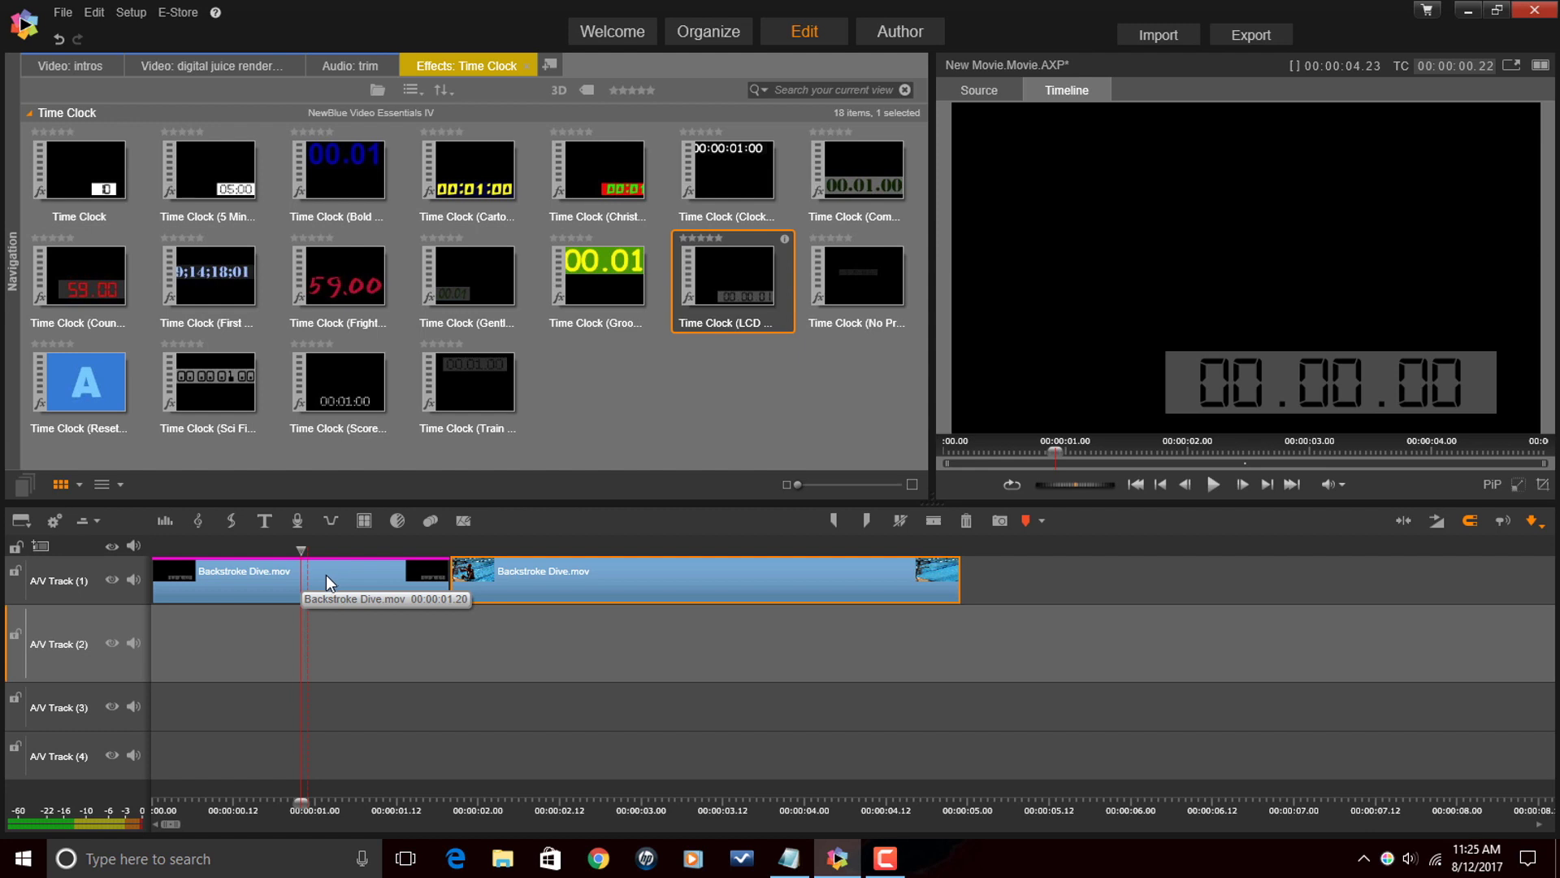
- Open the Time Clock effect settings of the first Backstroke Dive segment and select the LCD Display preset
click(325, 572)
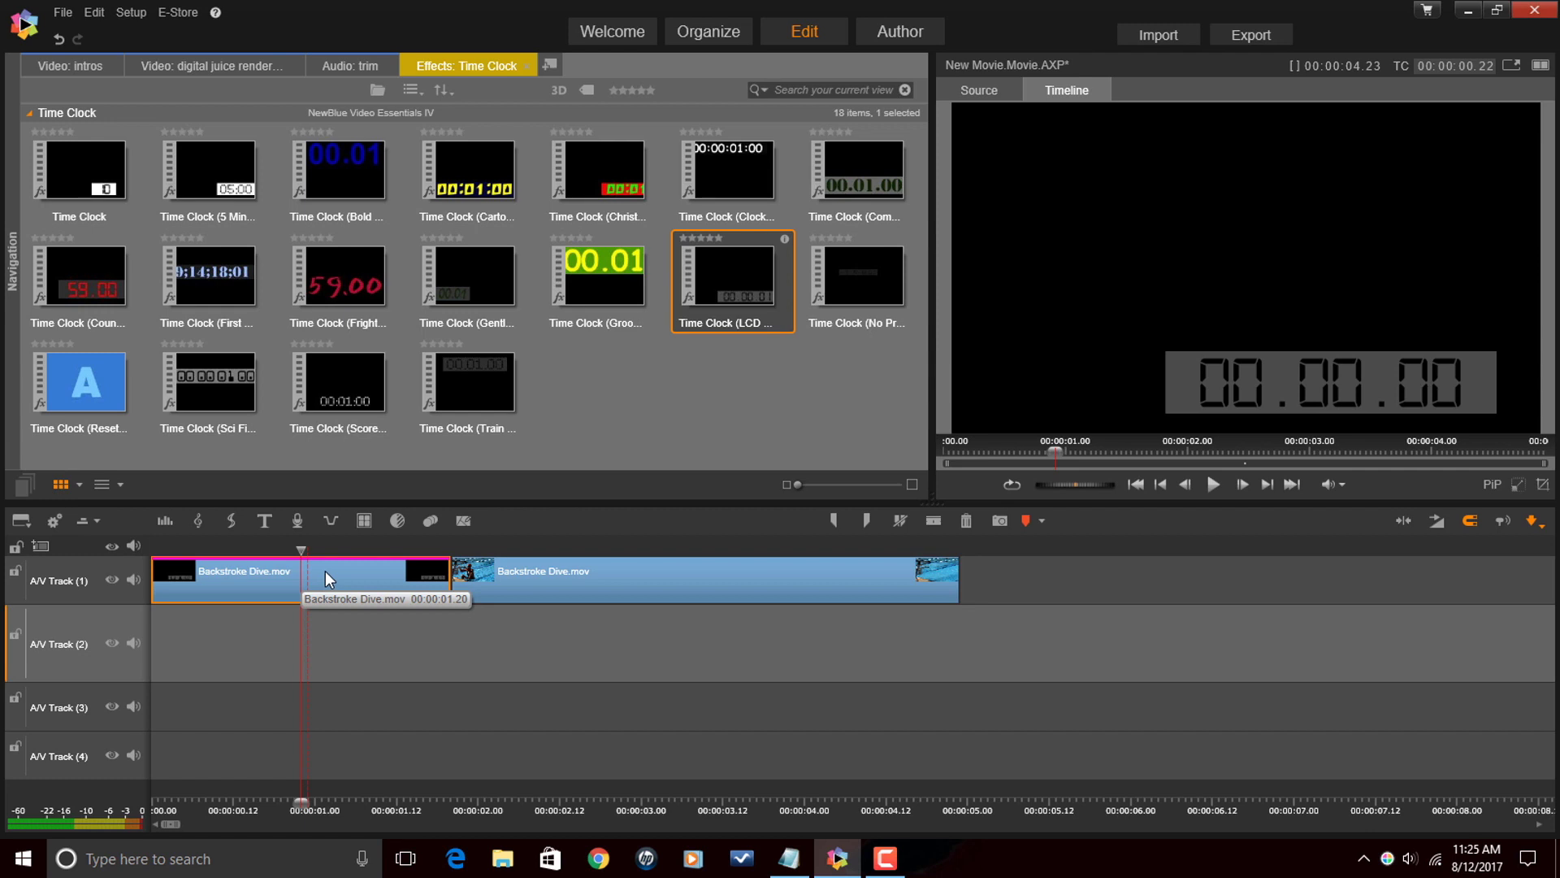
double_click(325, 571)
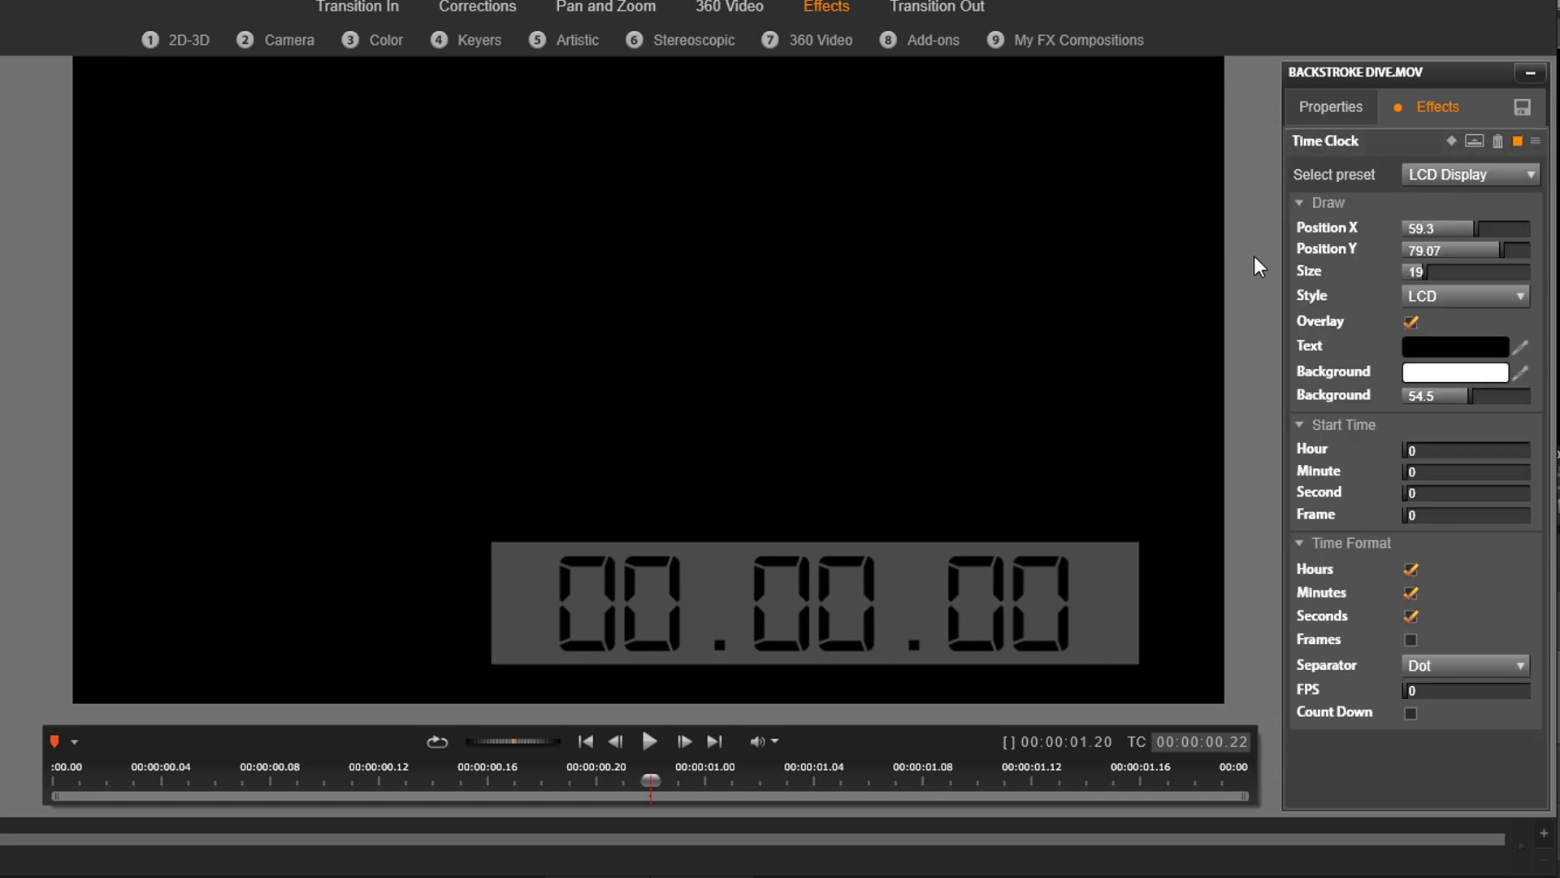
click(1532, 175)
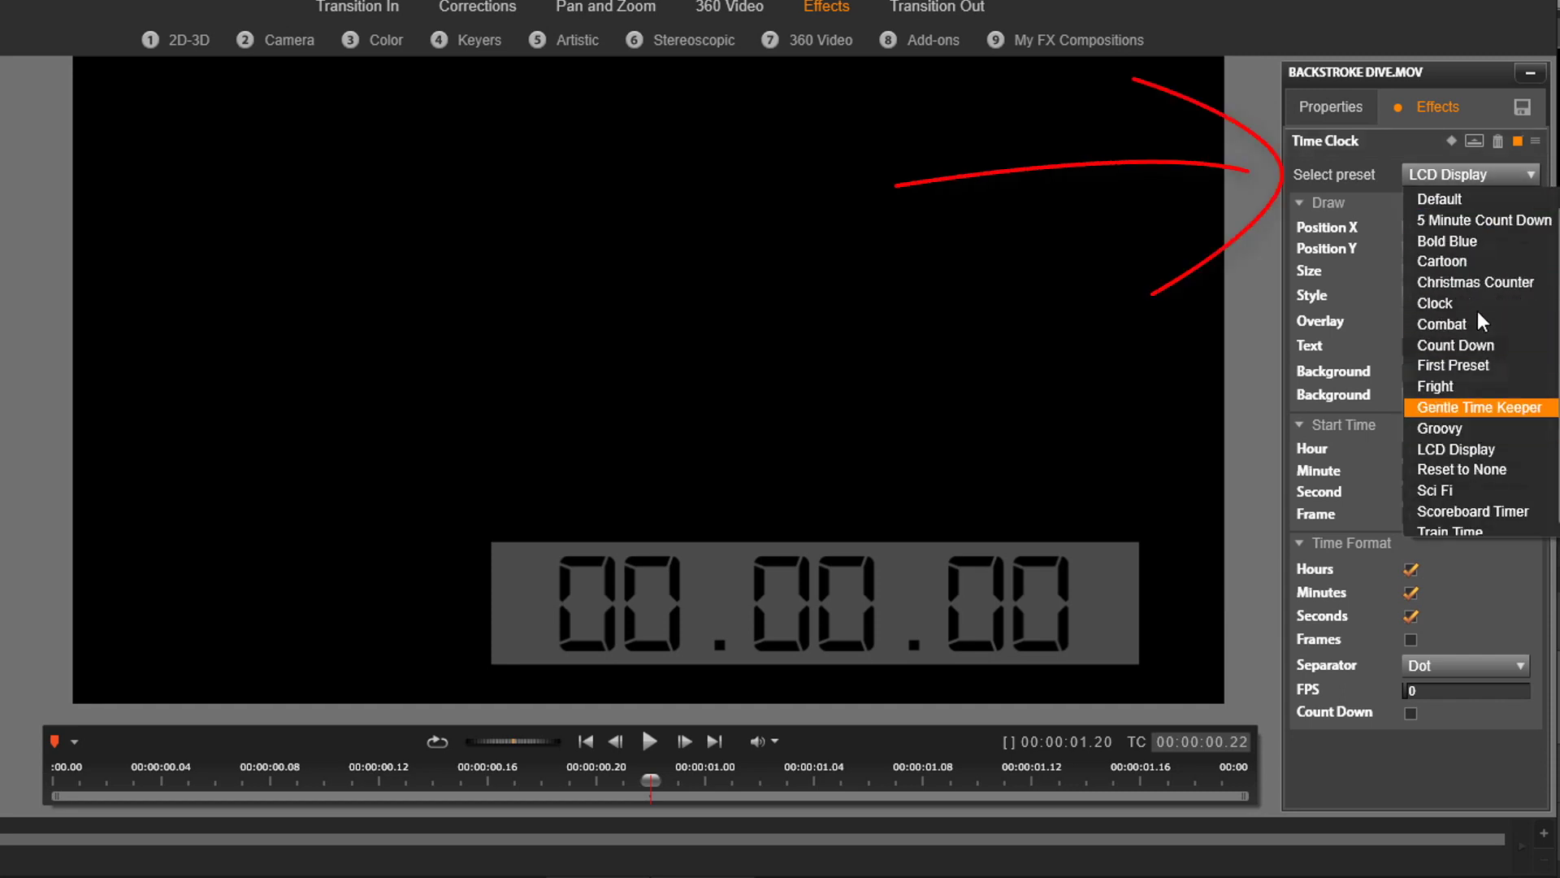
click(1473, 447)
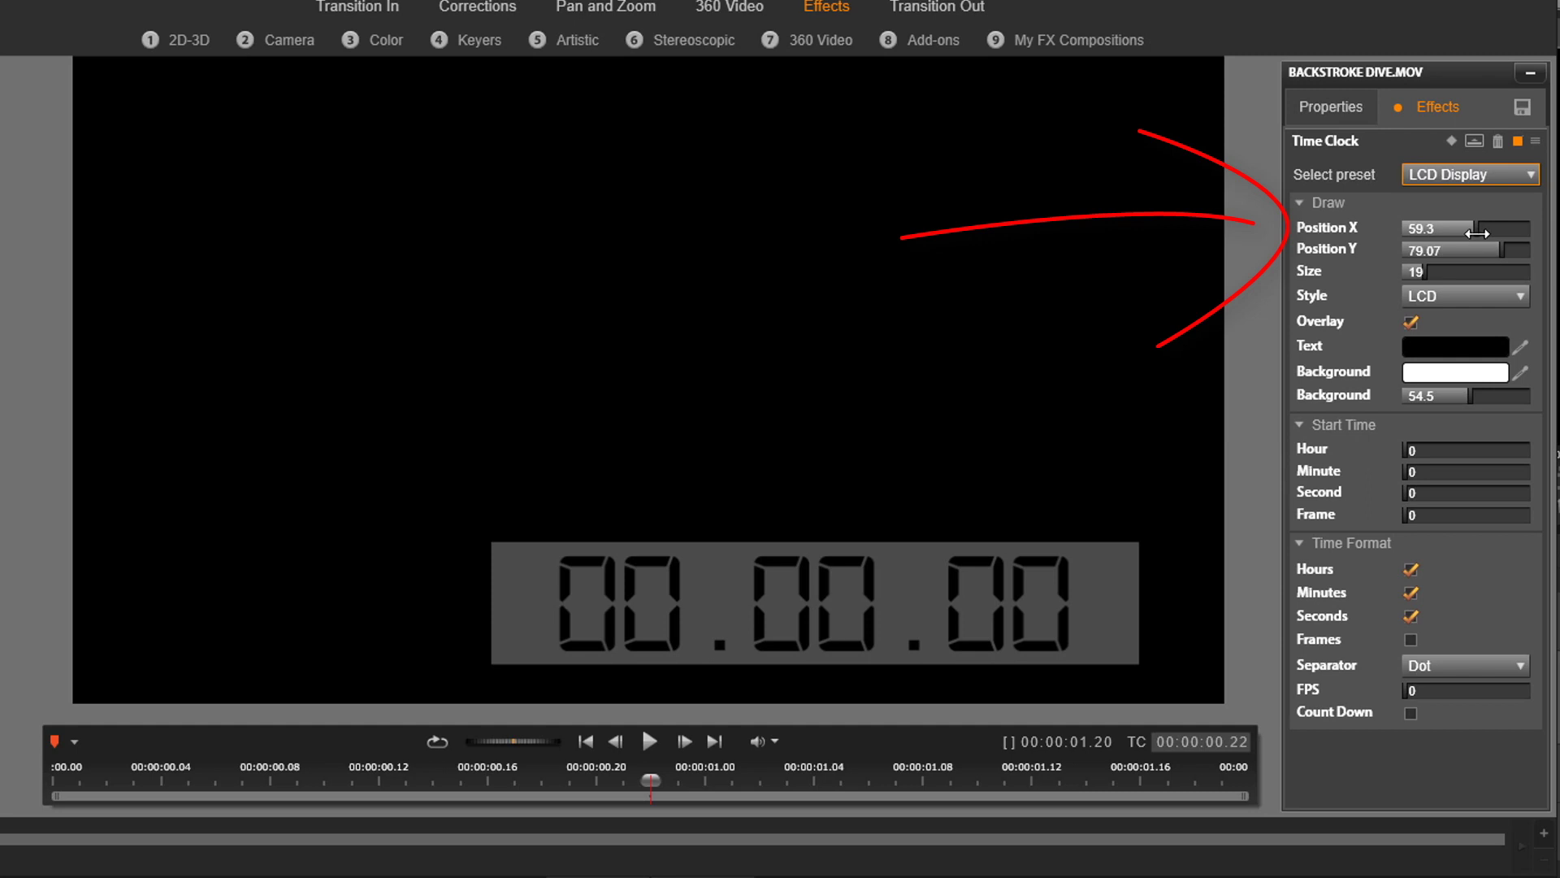
- Try moving the clock horizontally to Position X 45.44, and restore Position X to 59.3
mouse_move(1477, 233)
mouse_down()
mouse_move(1419, 241)
mouse_move(1443, 241)
mouse_move(1432, 234)
mouse_up()
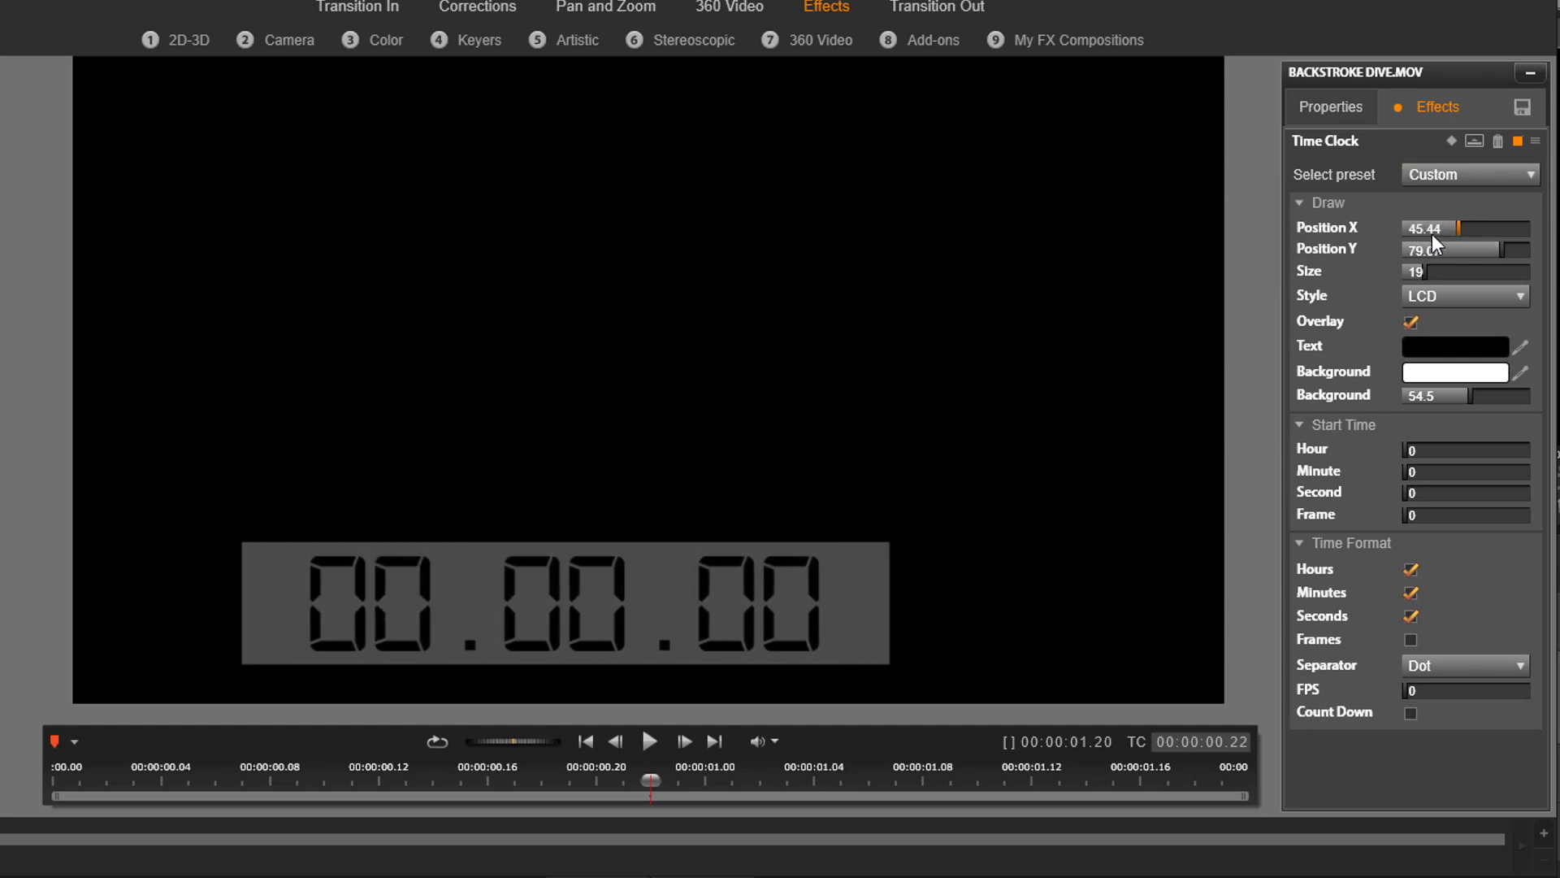
click(1393, 247)
double_click(1426, 230)
text(59.3)
key(Return)
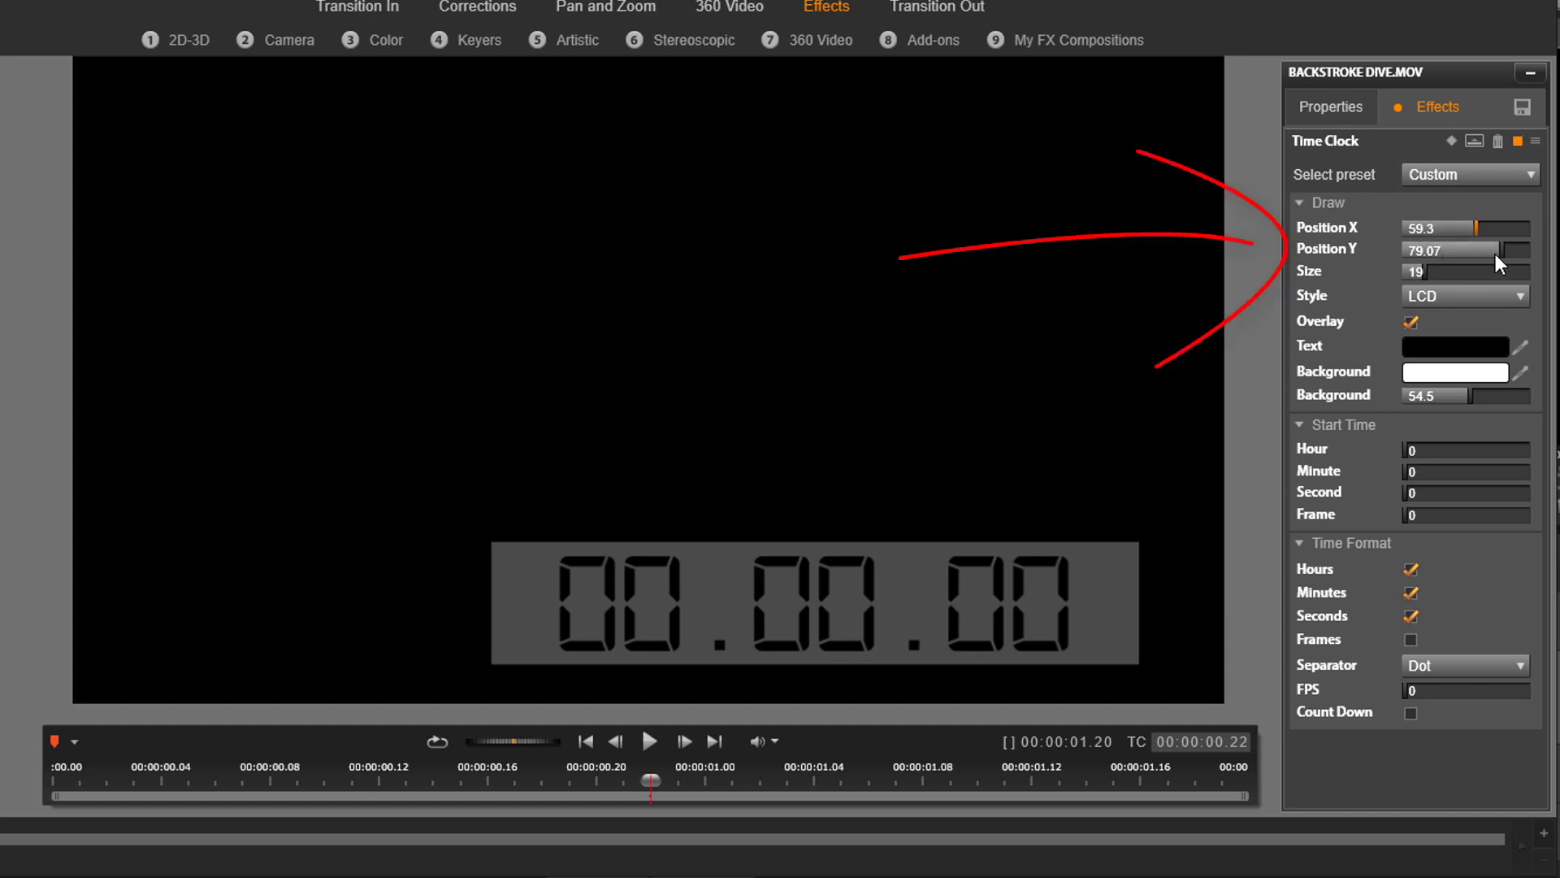
- Try changing the clock's Position Y and size, restoring Position Y to 79.07 and size to 19
drag(1498, 253, 1452, 260)
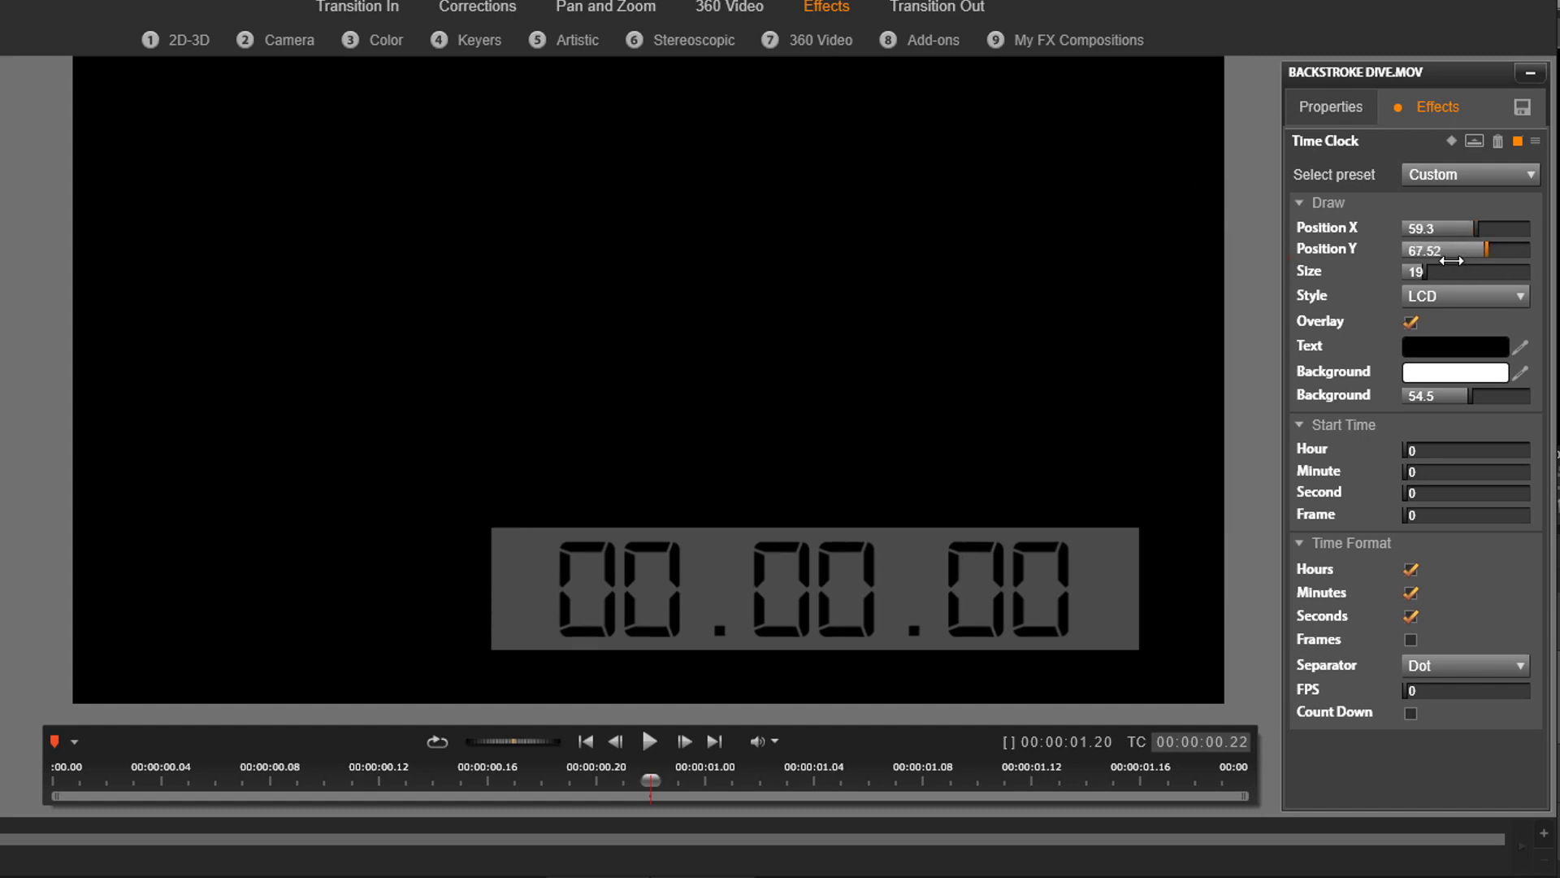
key(ctrl+z)
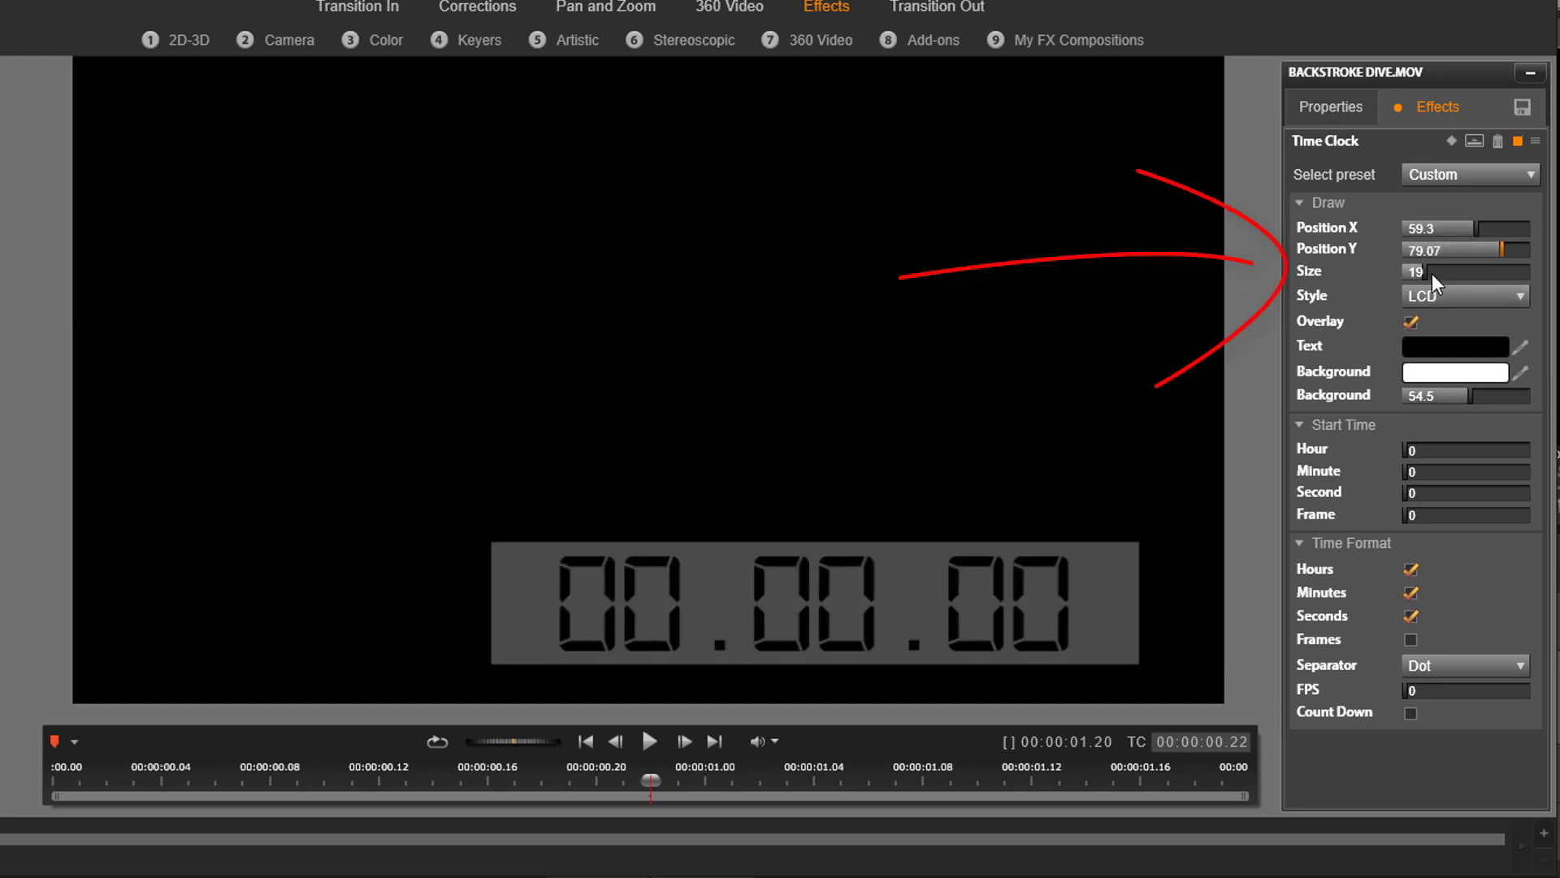
mouse_move(1427, 272)
mouse_down()
mouse_move(1525, 270)
mouse_move(1412, 274)
mouse_up()
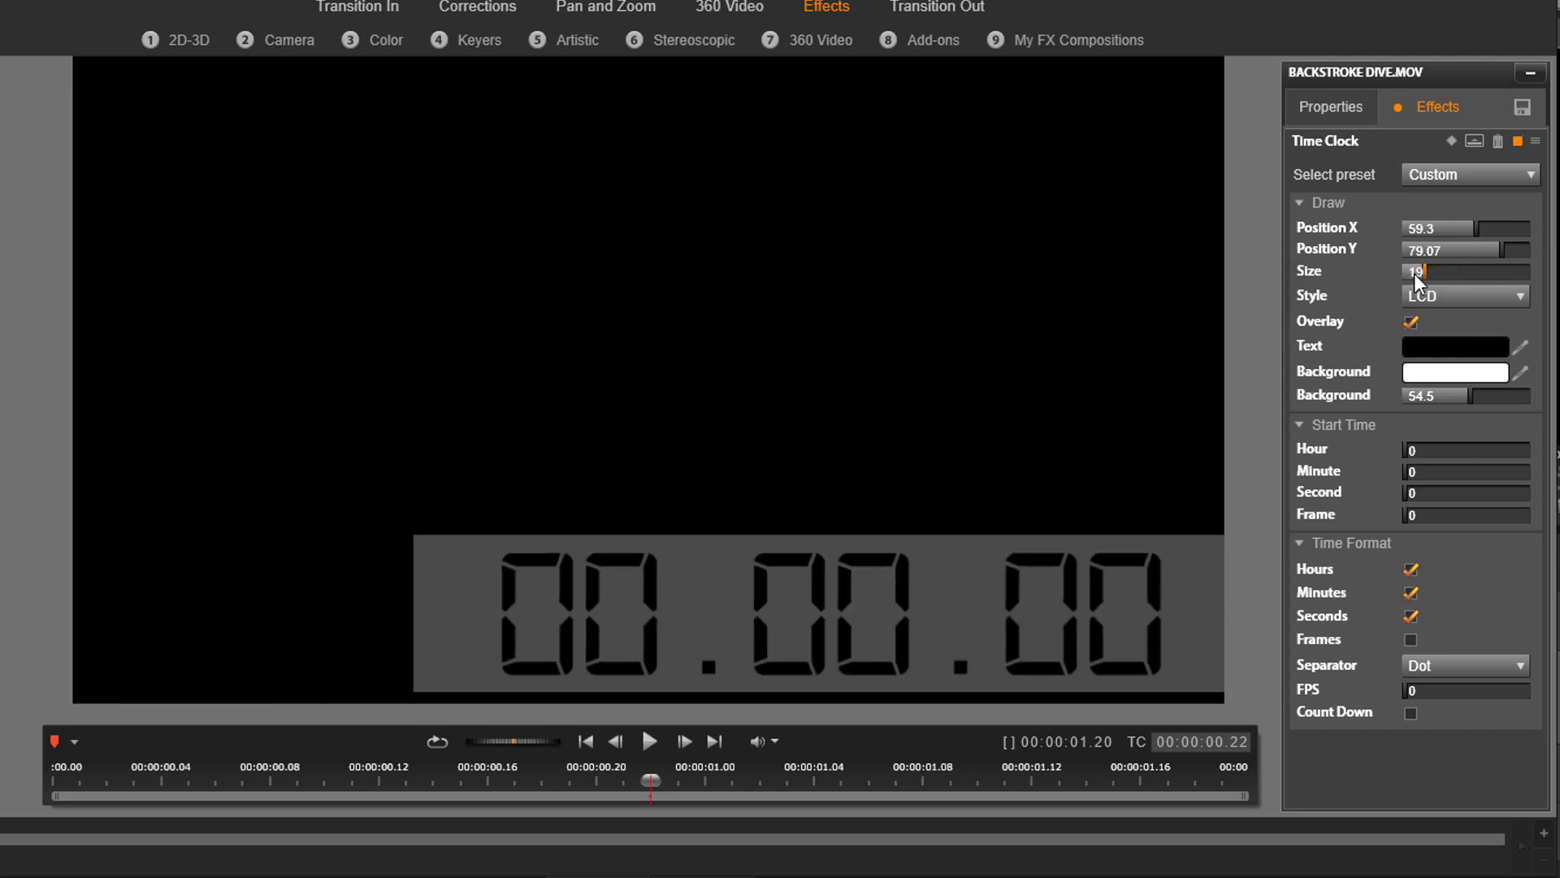
- Try the Digital and Brash styles on the clock, and return the style to LCD
click(1499, 291)
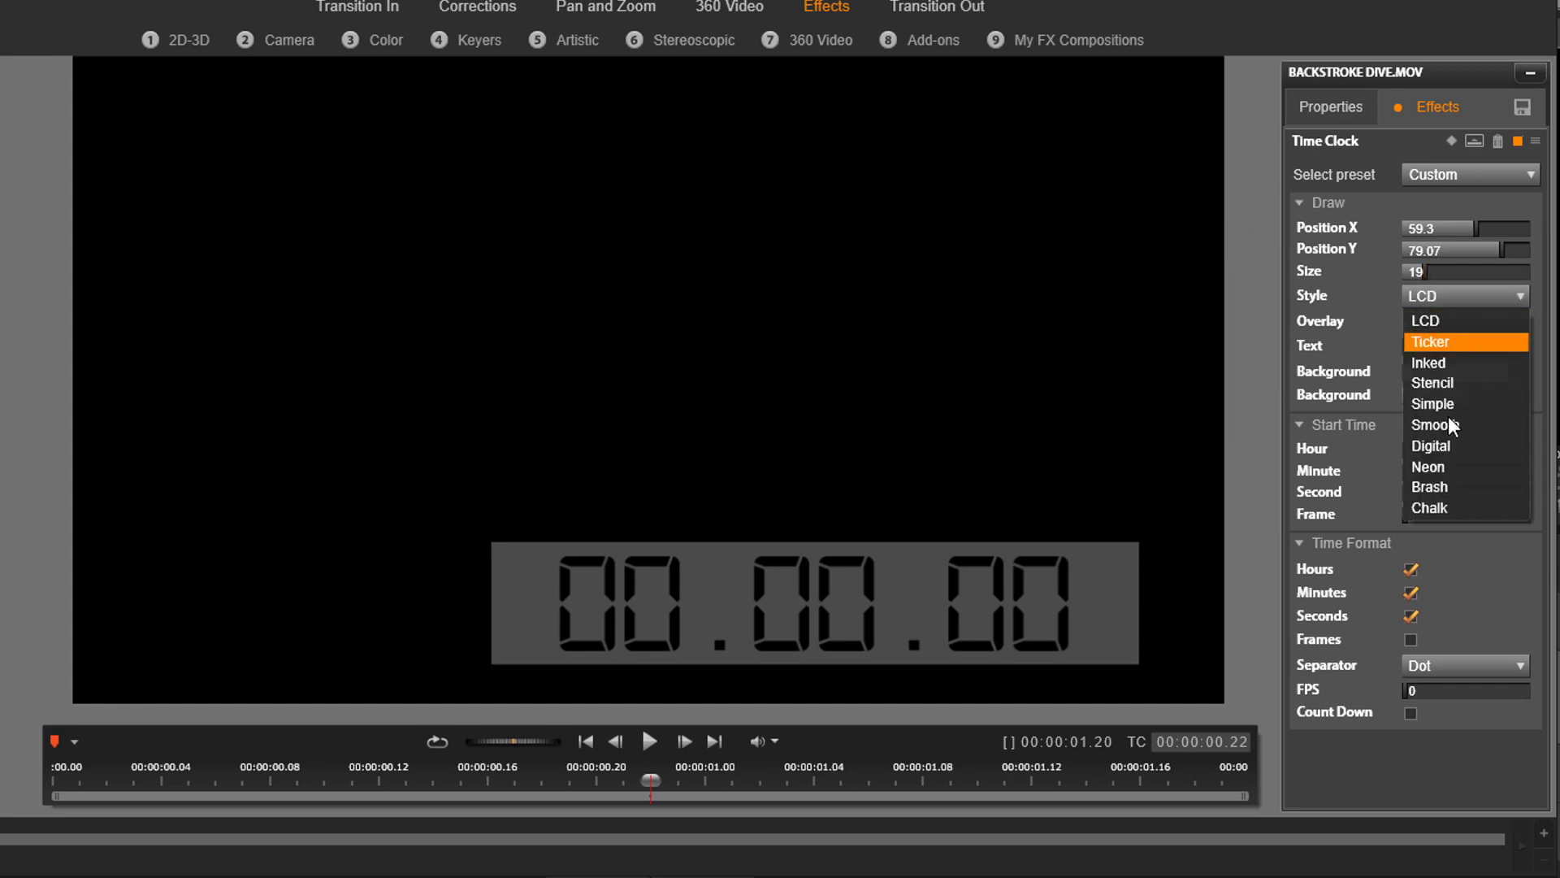
click(1444, 442)
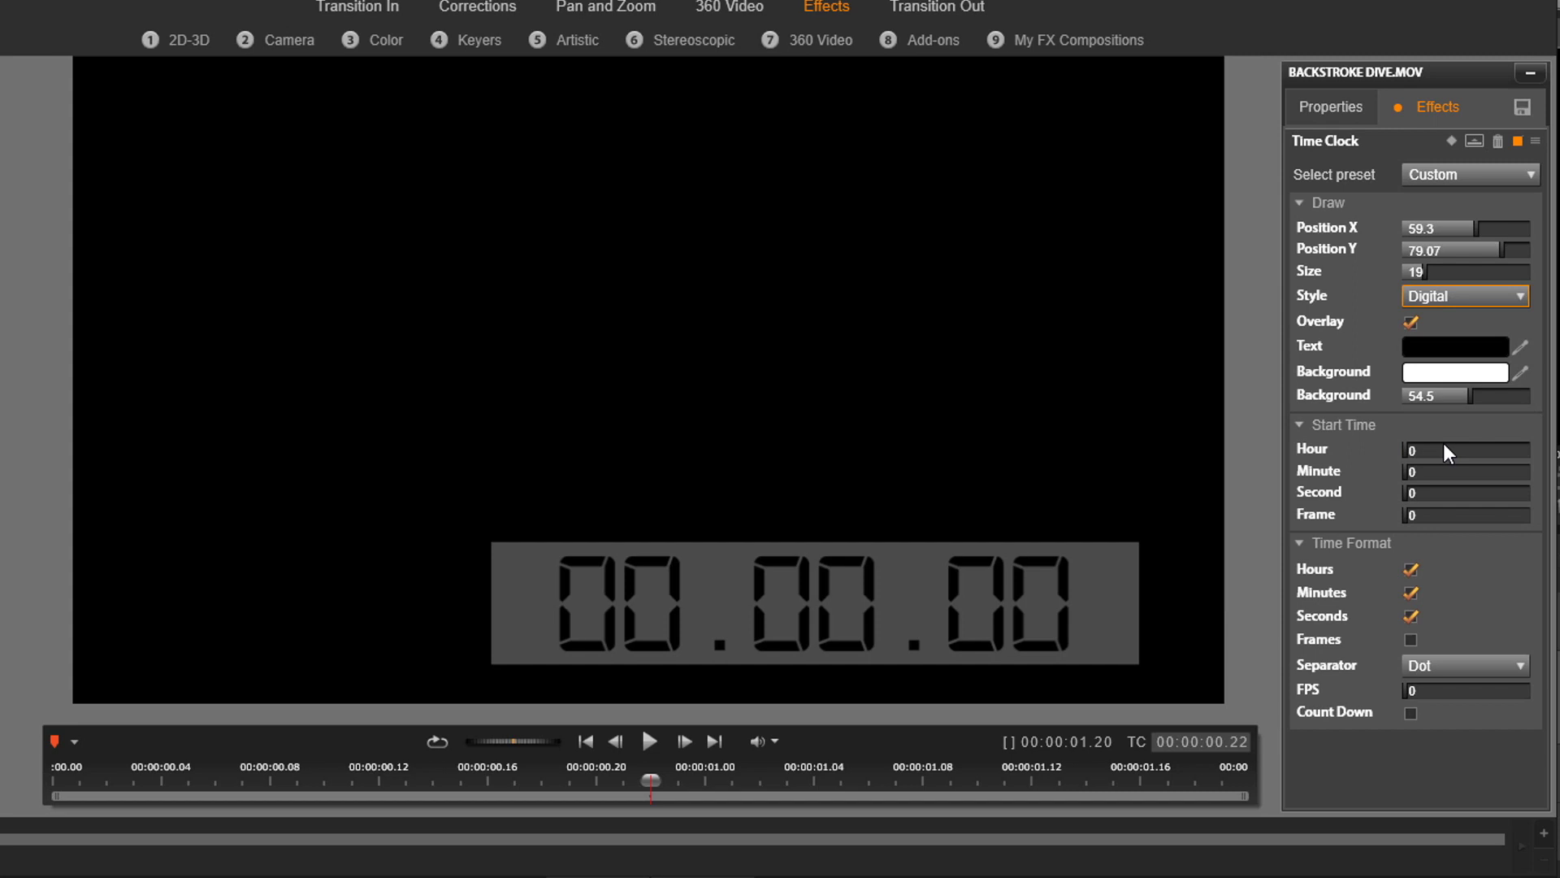
click(1482, 296)
click(1457, 486)
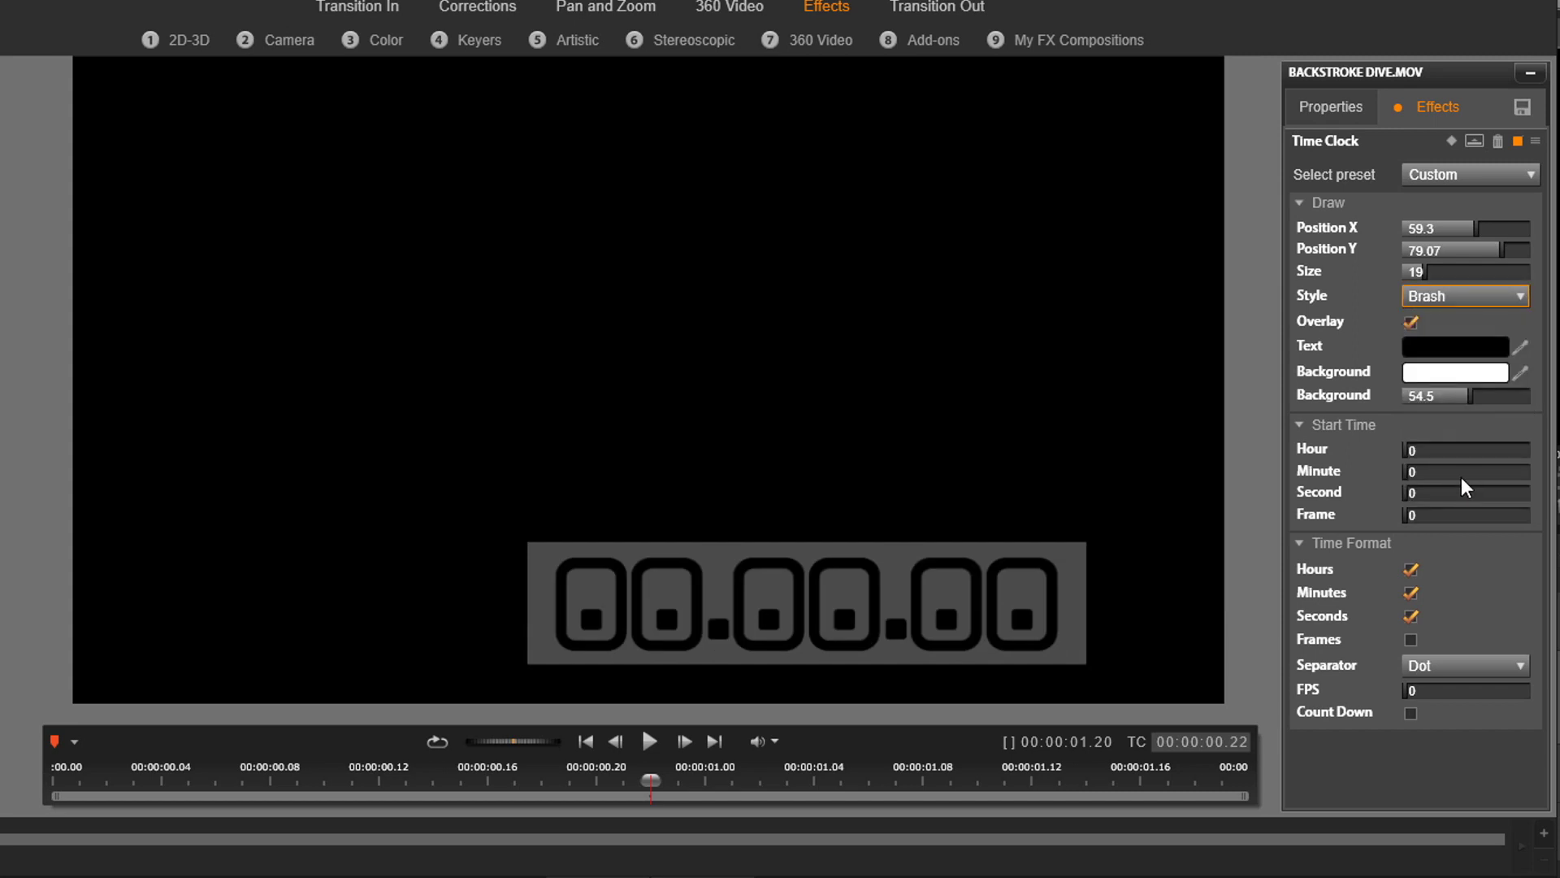
click(1508, 296)
click(1466, 325)
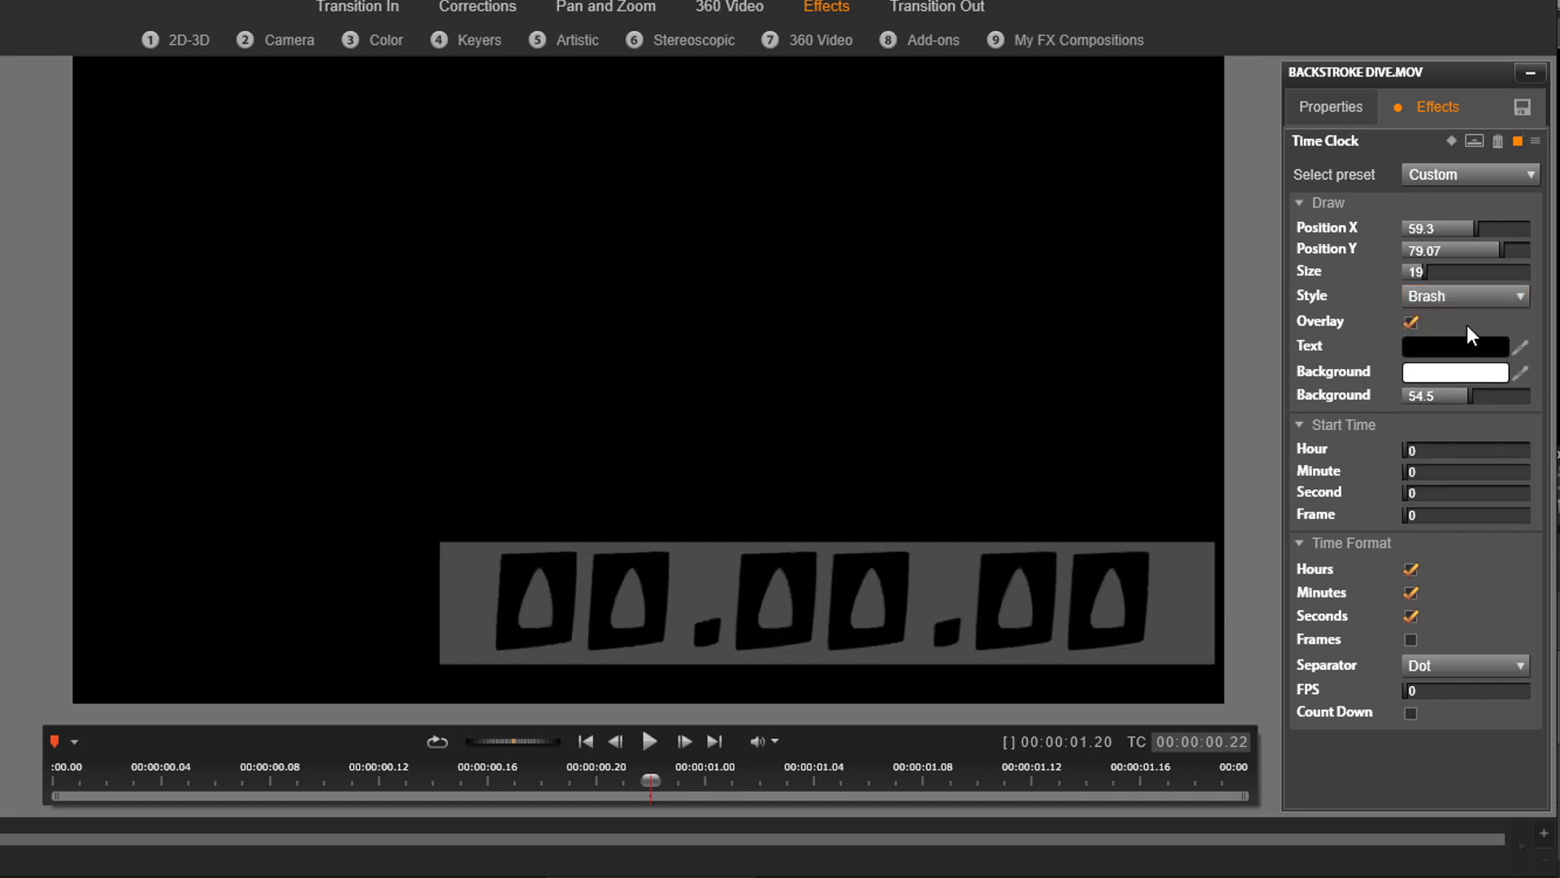
- Turn off the clock's Overlay option so the footage shows, and apply pure red as the text color
click(1411, 323)
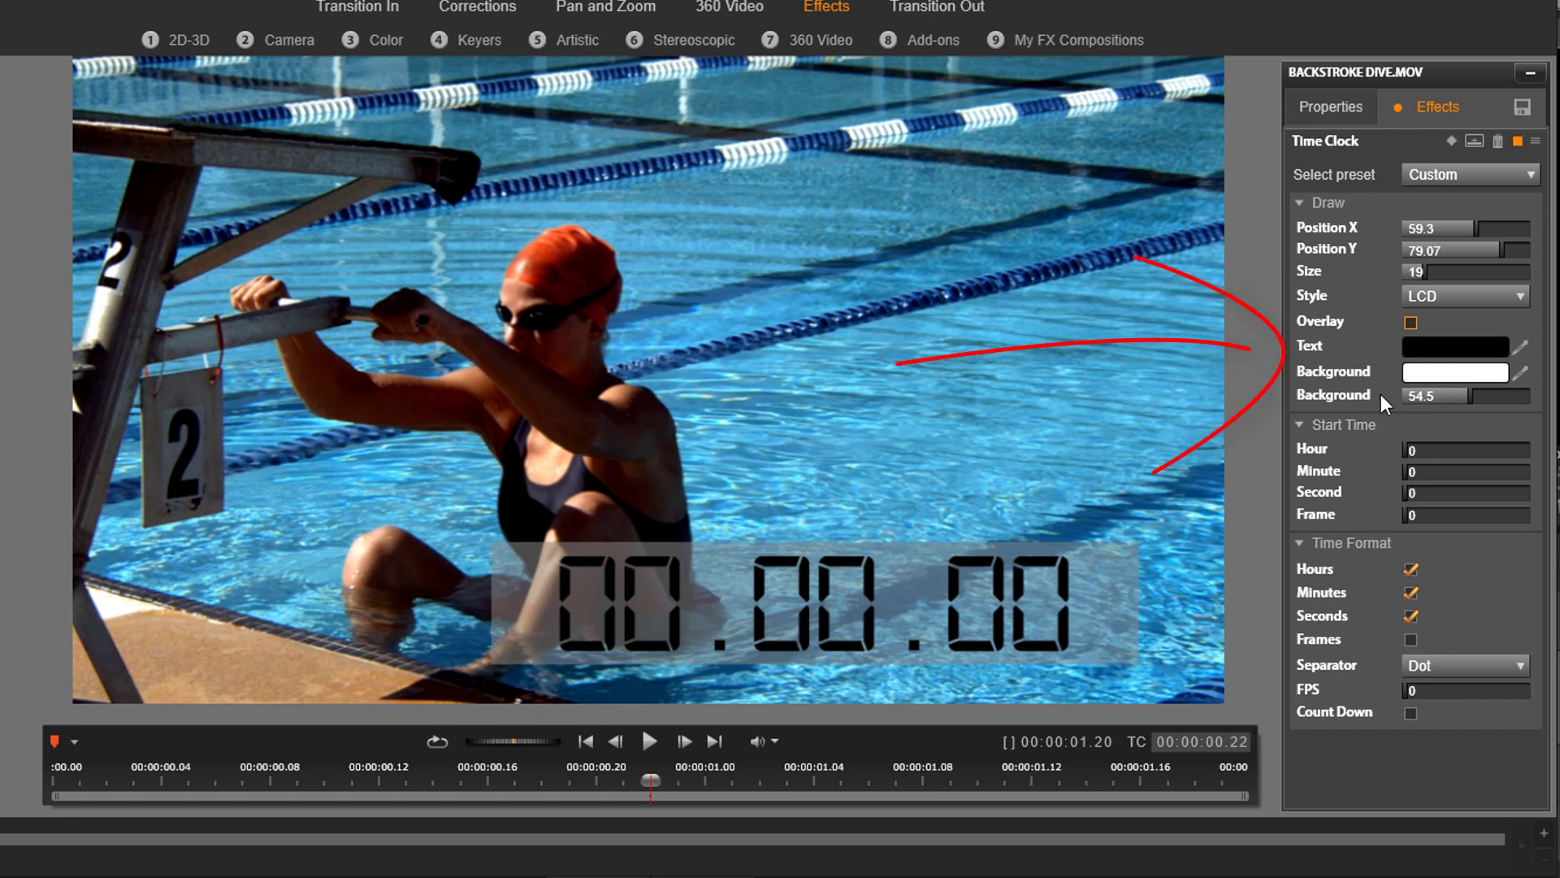
click(1452, 349)
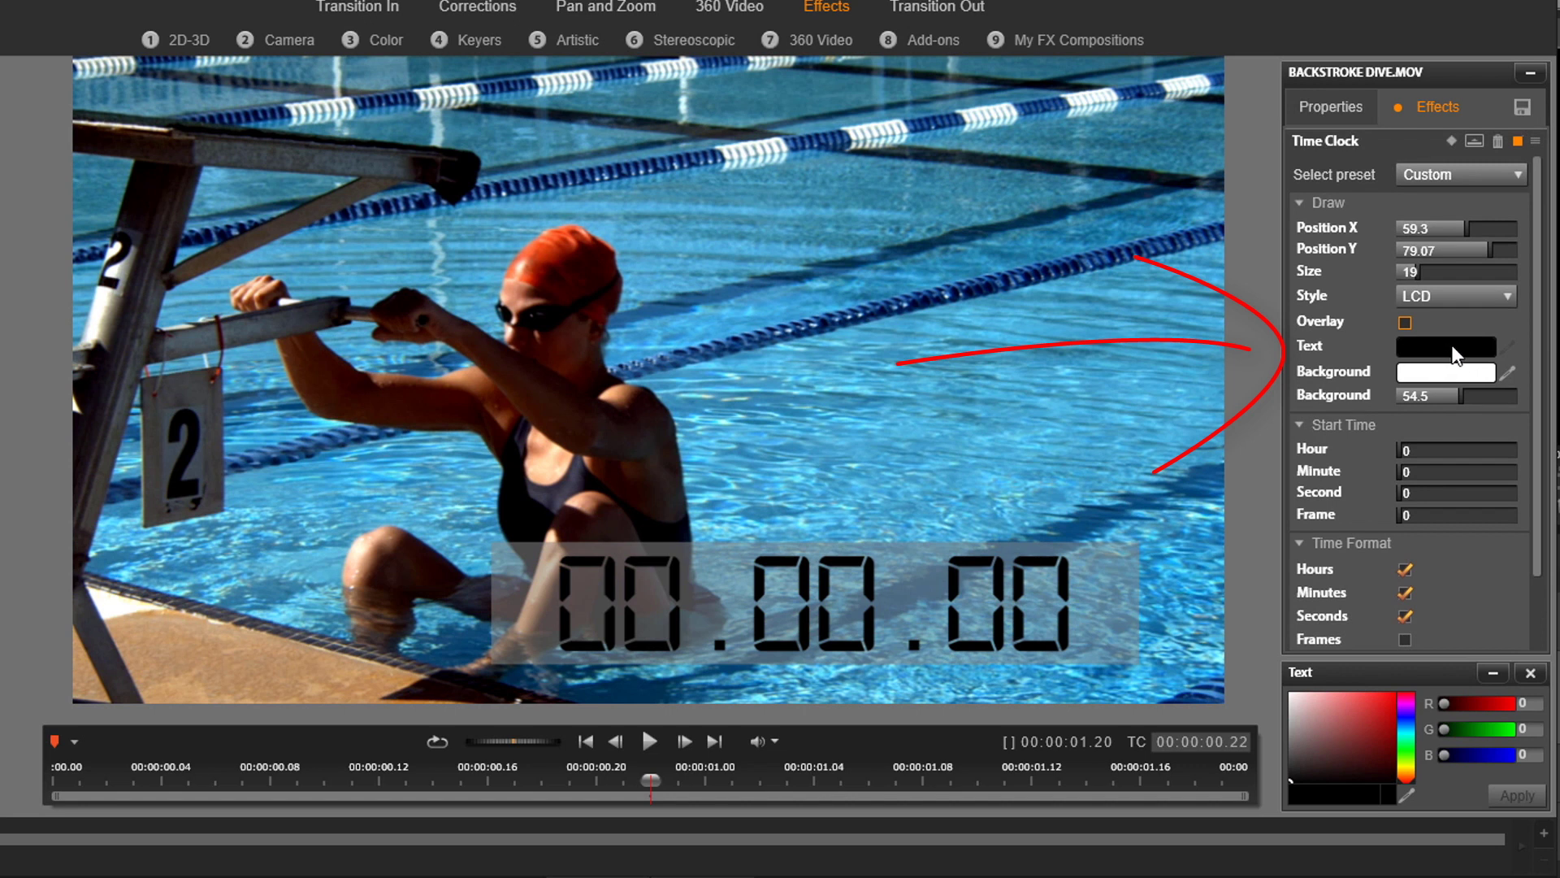
click(1393, 695)
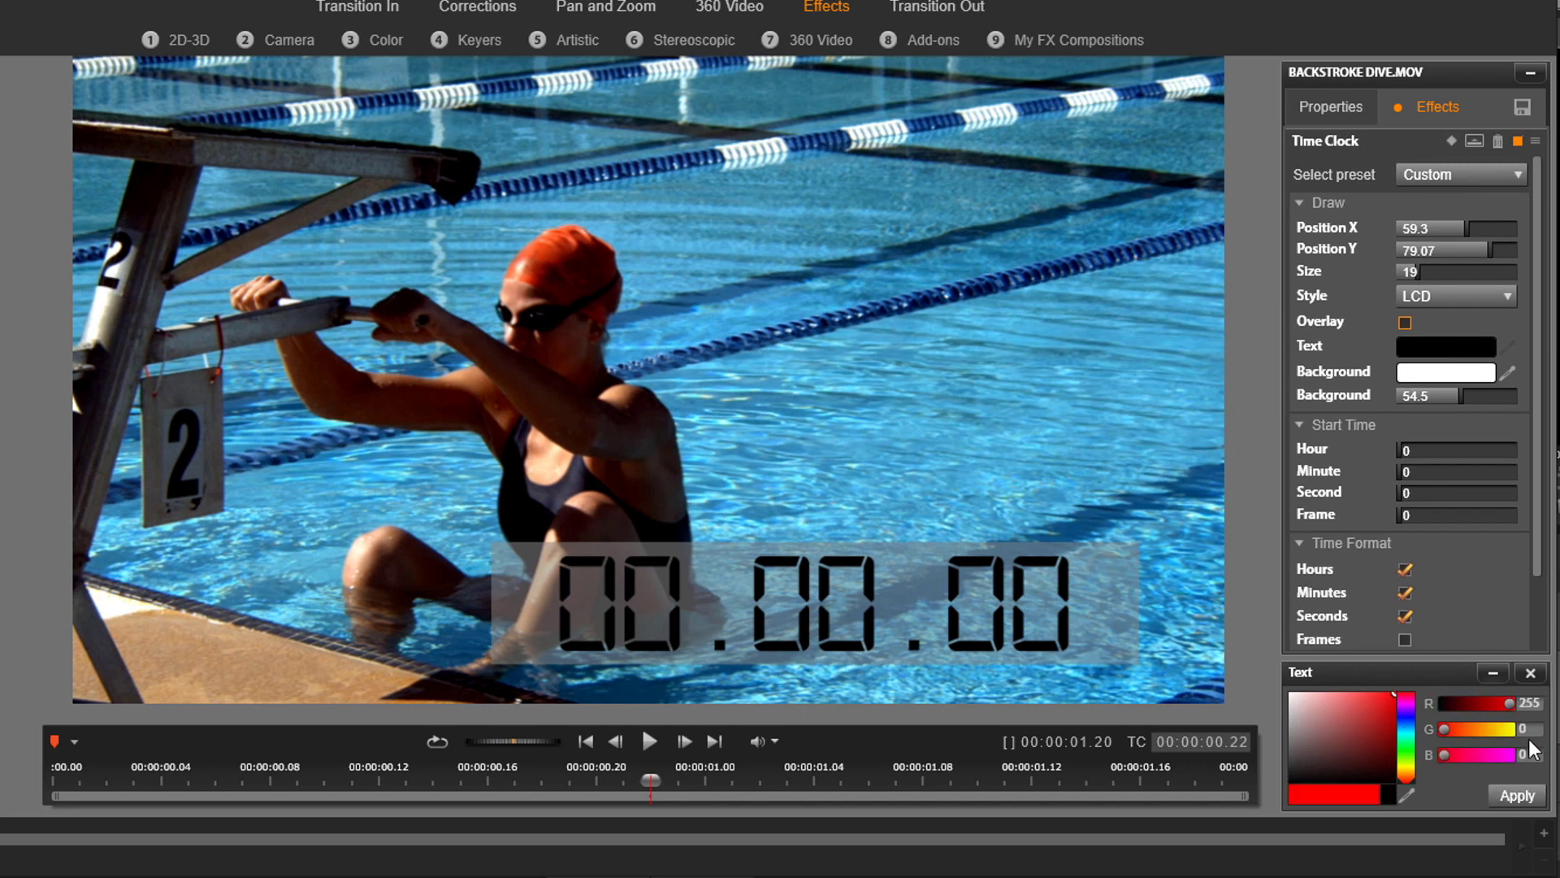
click(1517, 797)
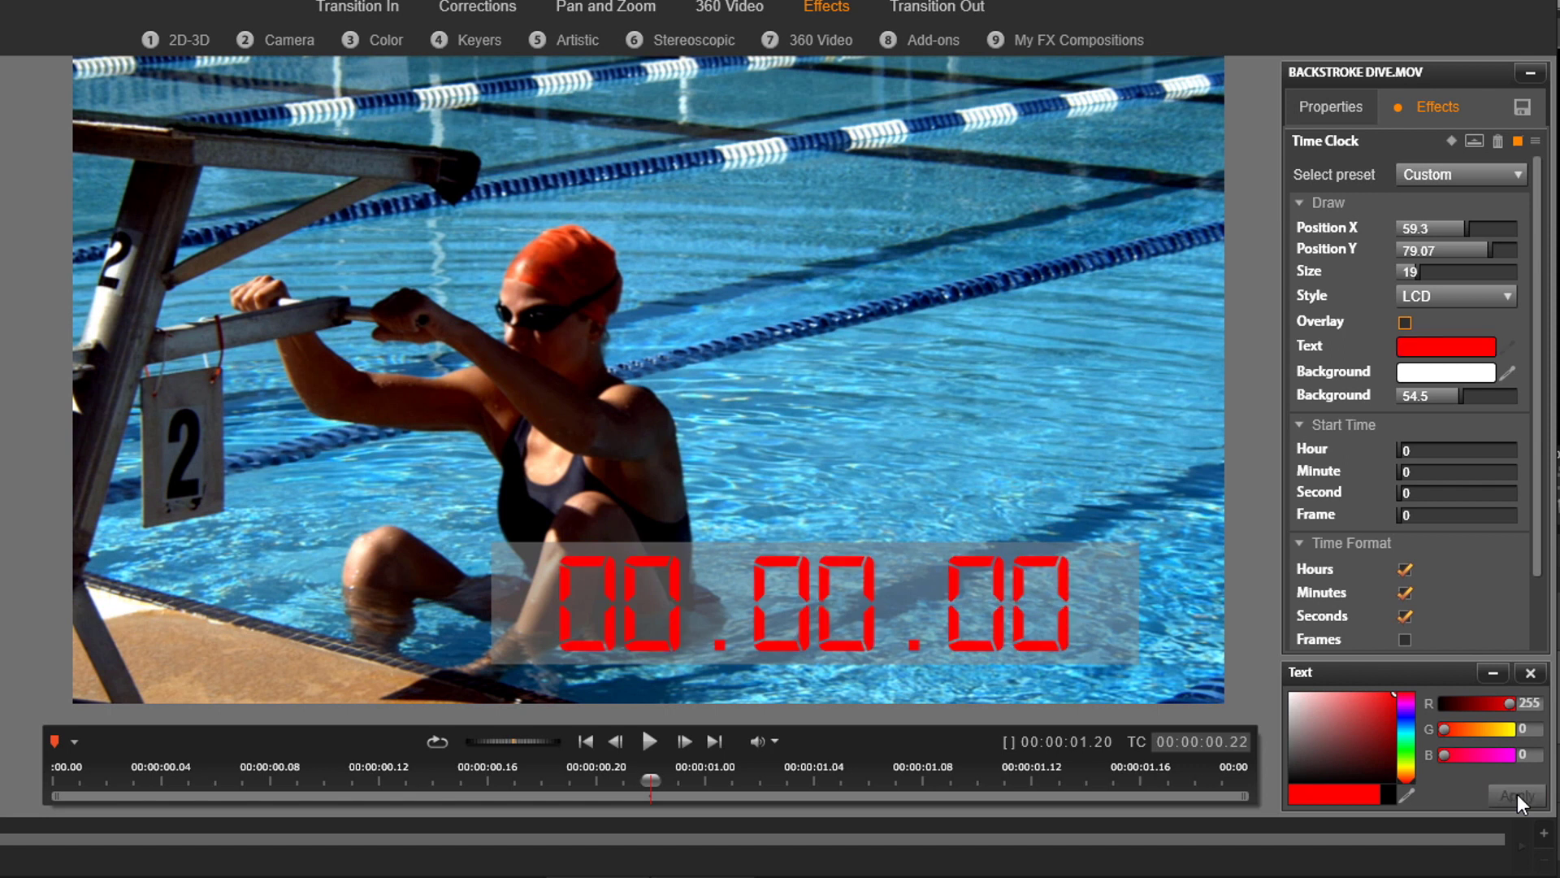
- Set the clock's text color back to black with RGB values 0, 0, 0
click(1466, 358)
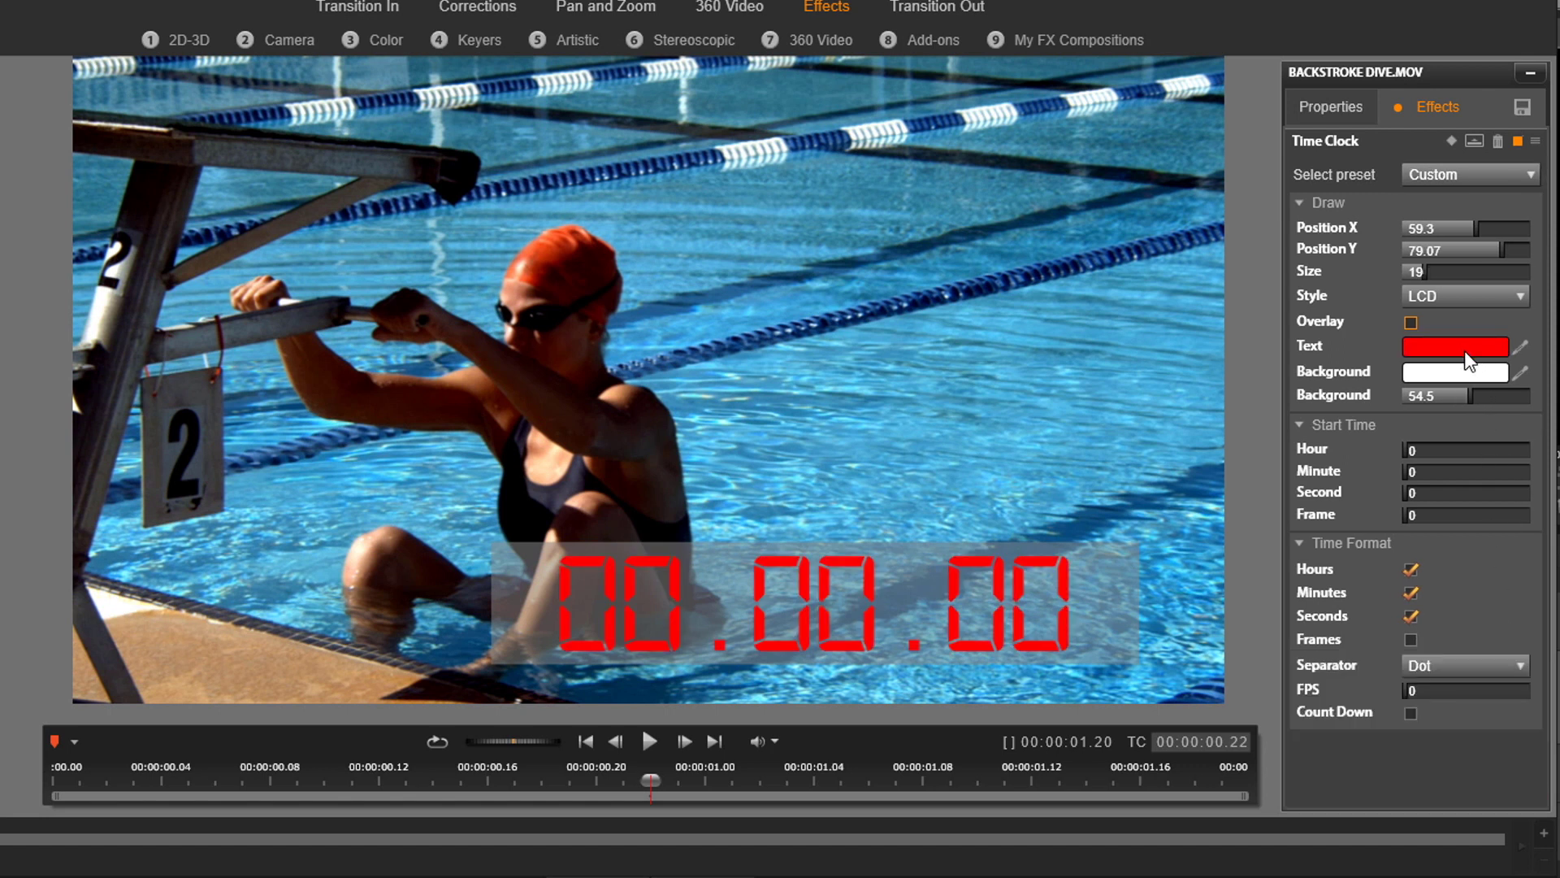
click(1465, 352)
click(1465, 352)
click(1465, 352)
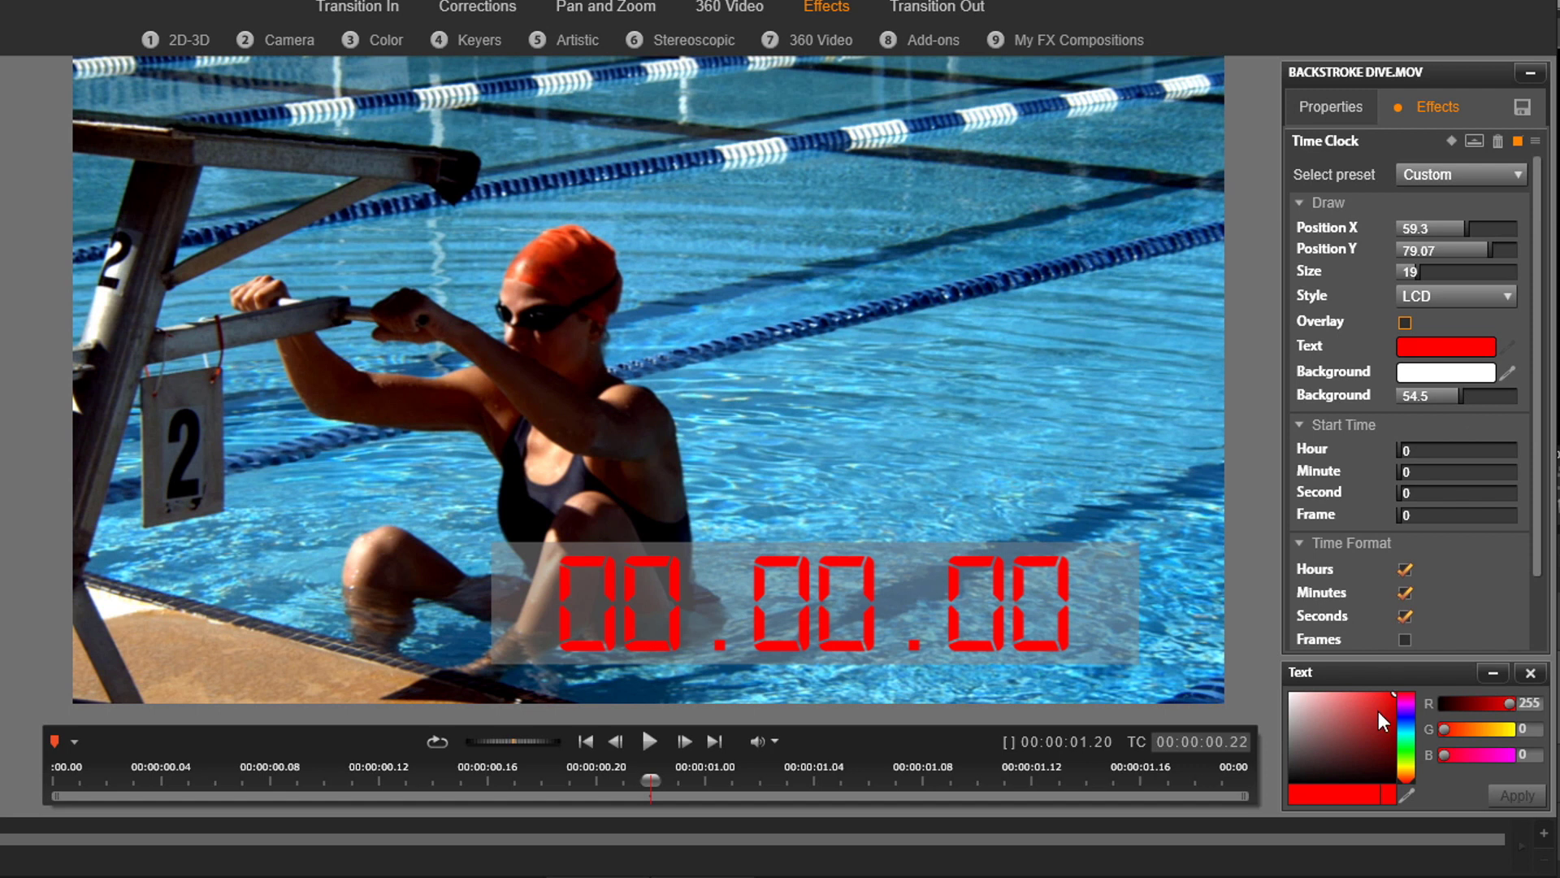
drag(1378, 710, 1211, 665)
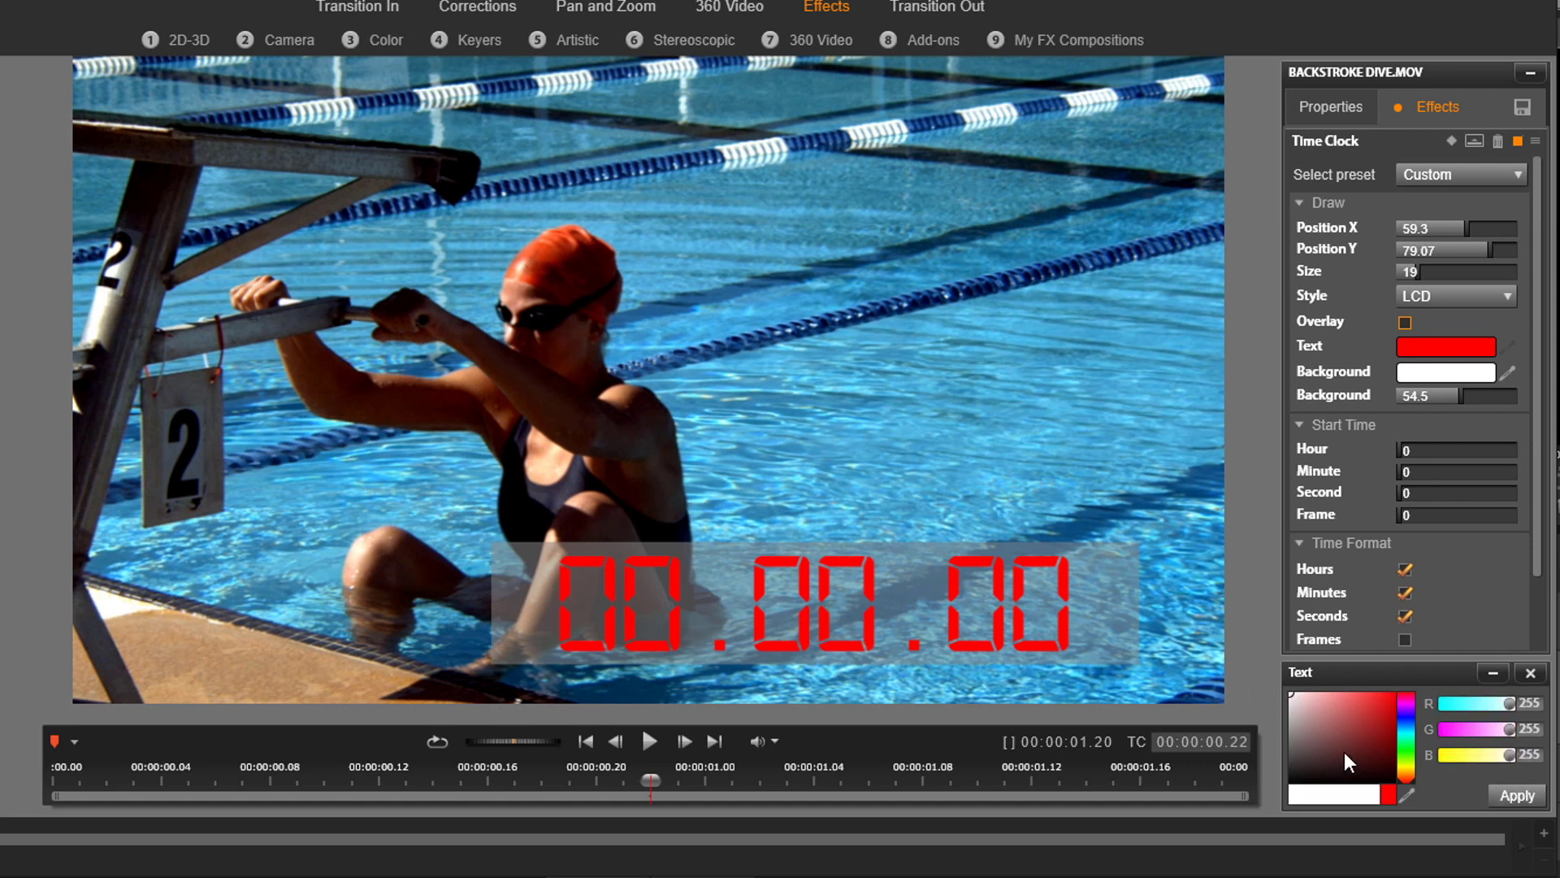
drag(1344, 752, 1245, 809)
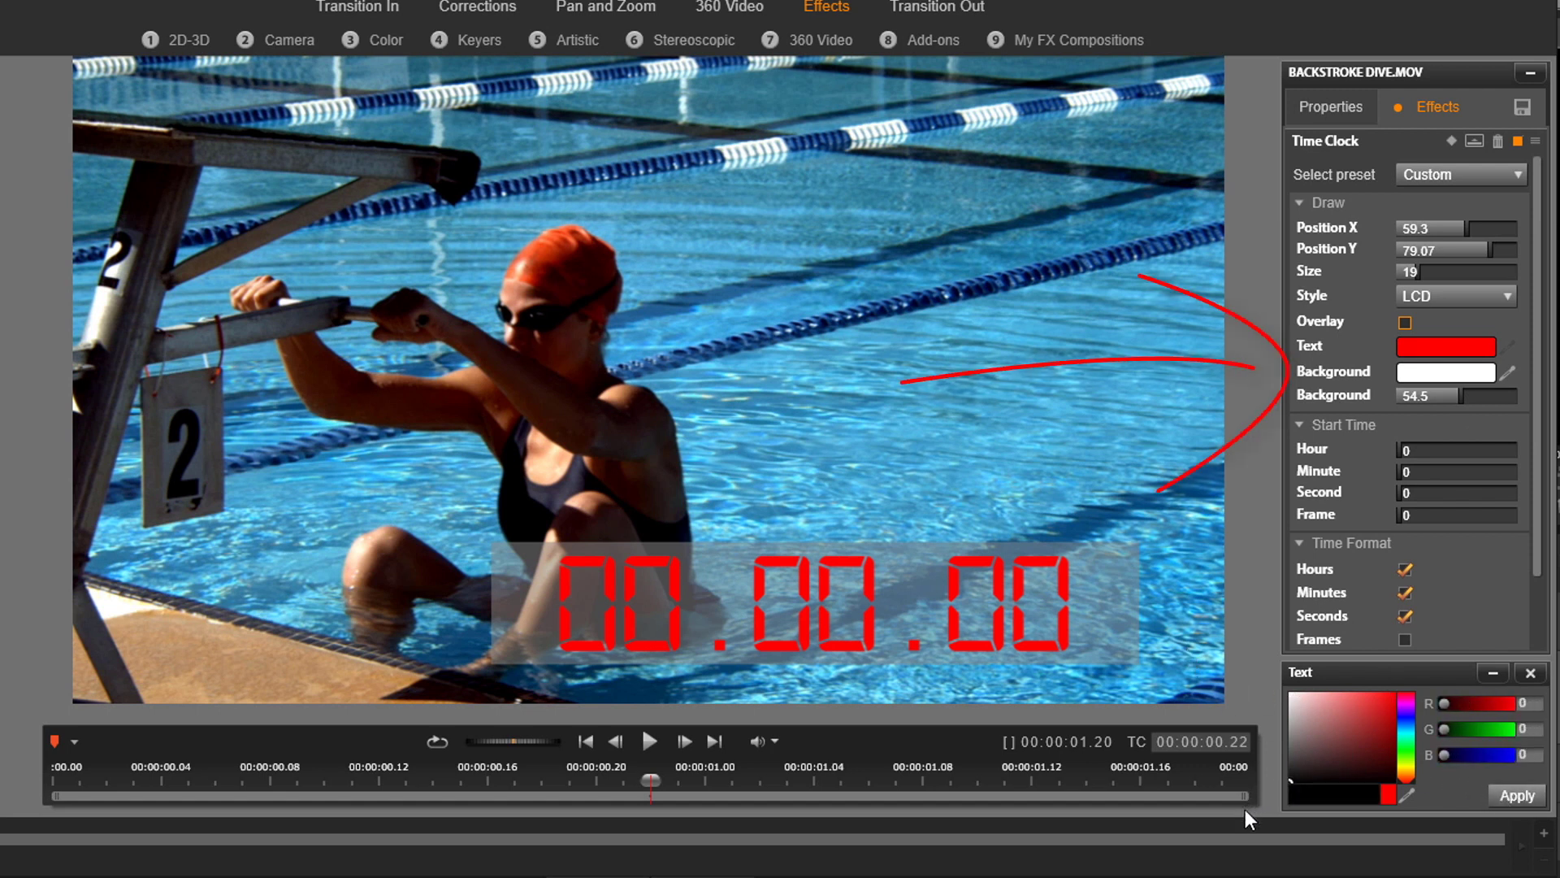
click(1502, 798)
- Try a red background and another background opacity on the clock, restoring white and 54.5
click(1432, 379)
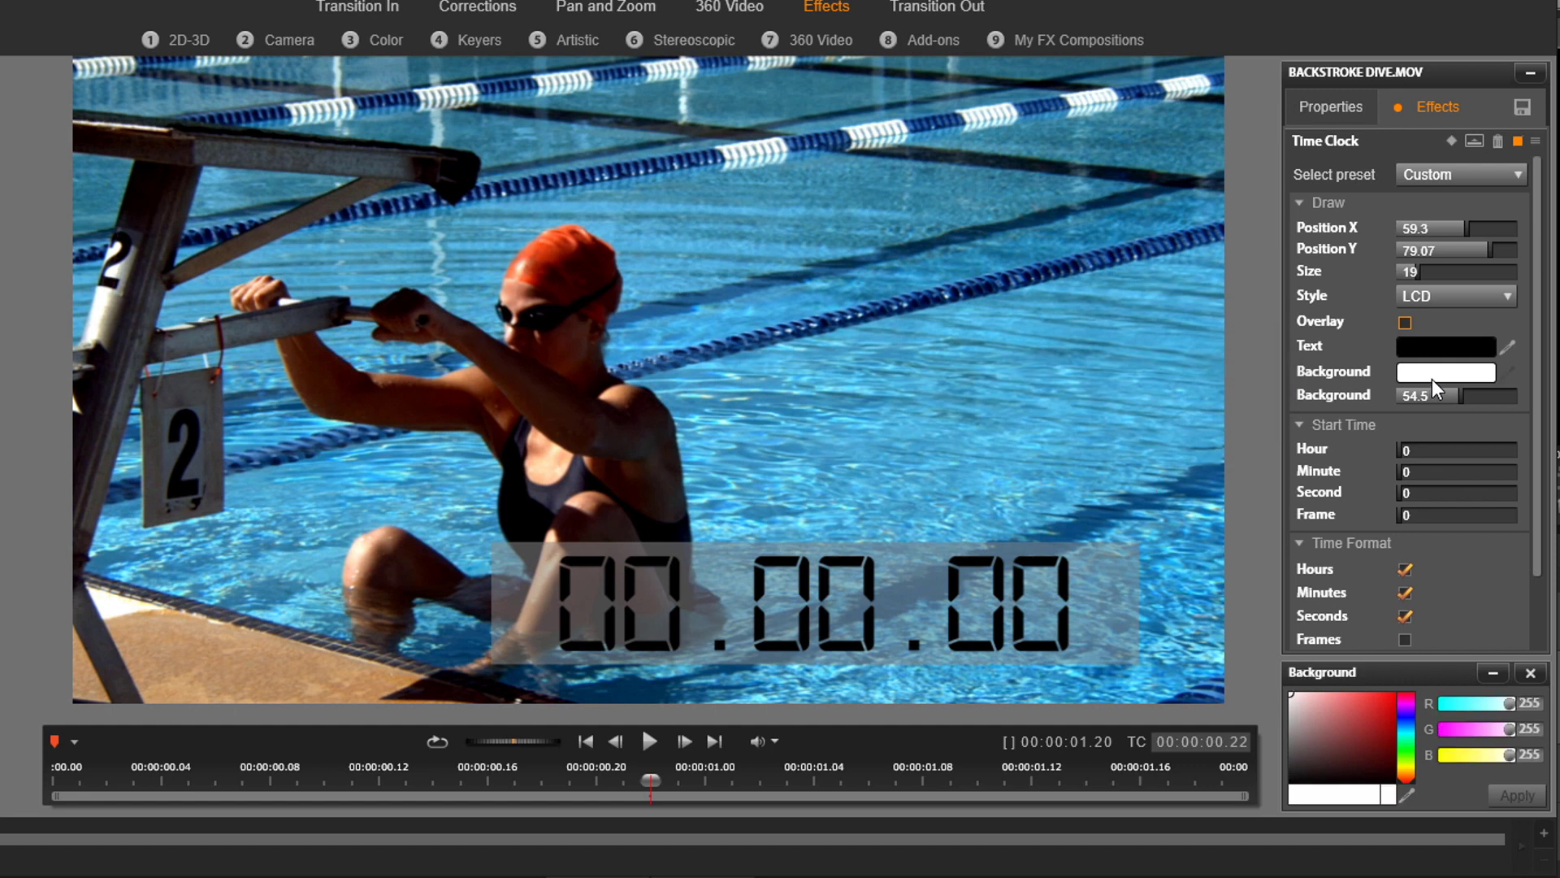
drag(1343, 700, 1432, 653)
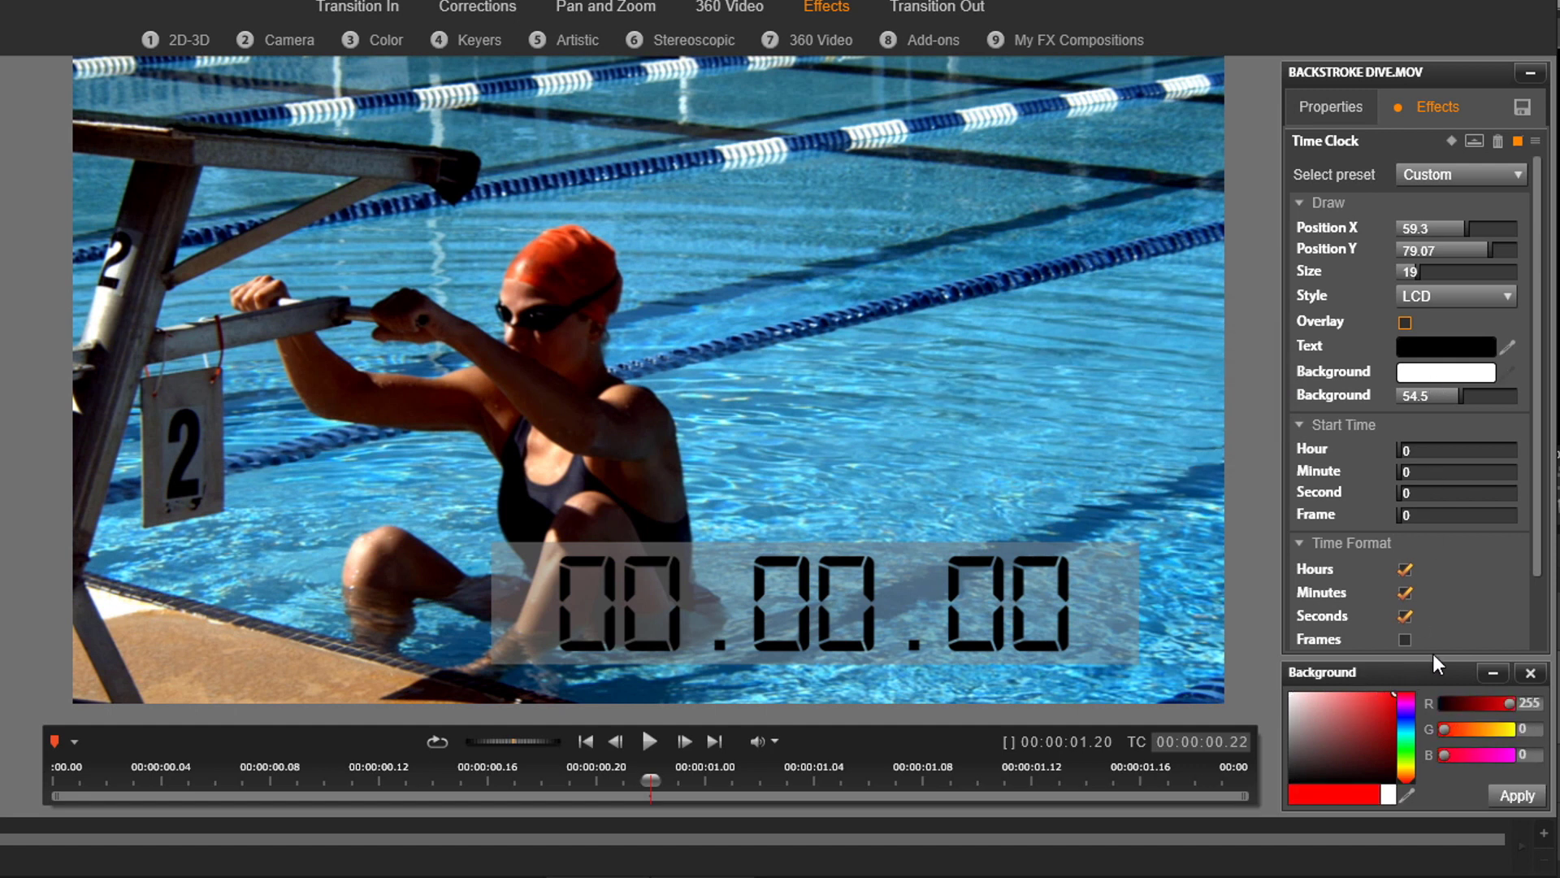
click(1517, 796)
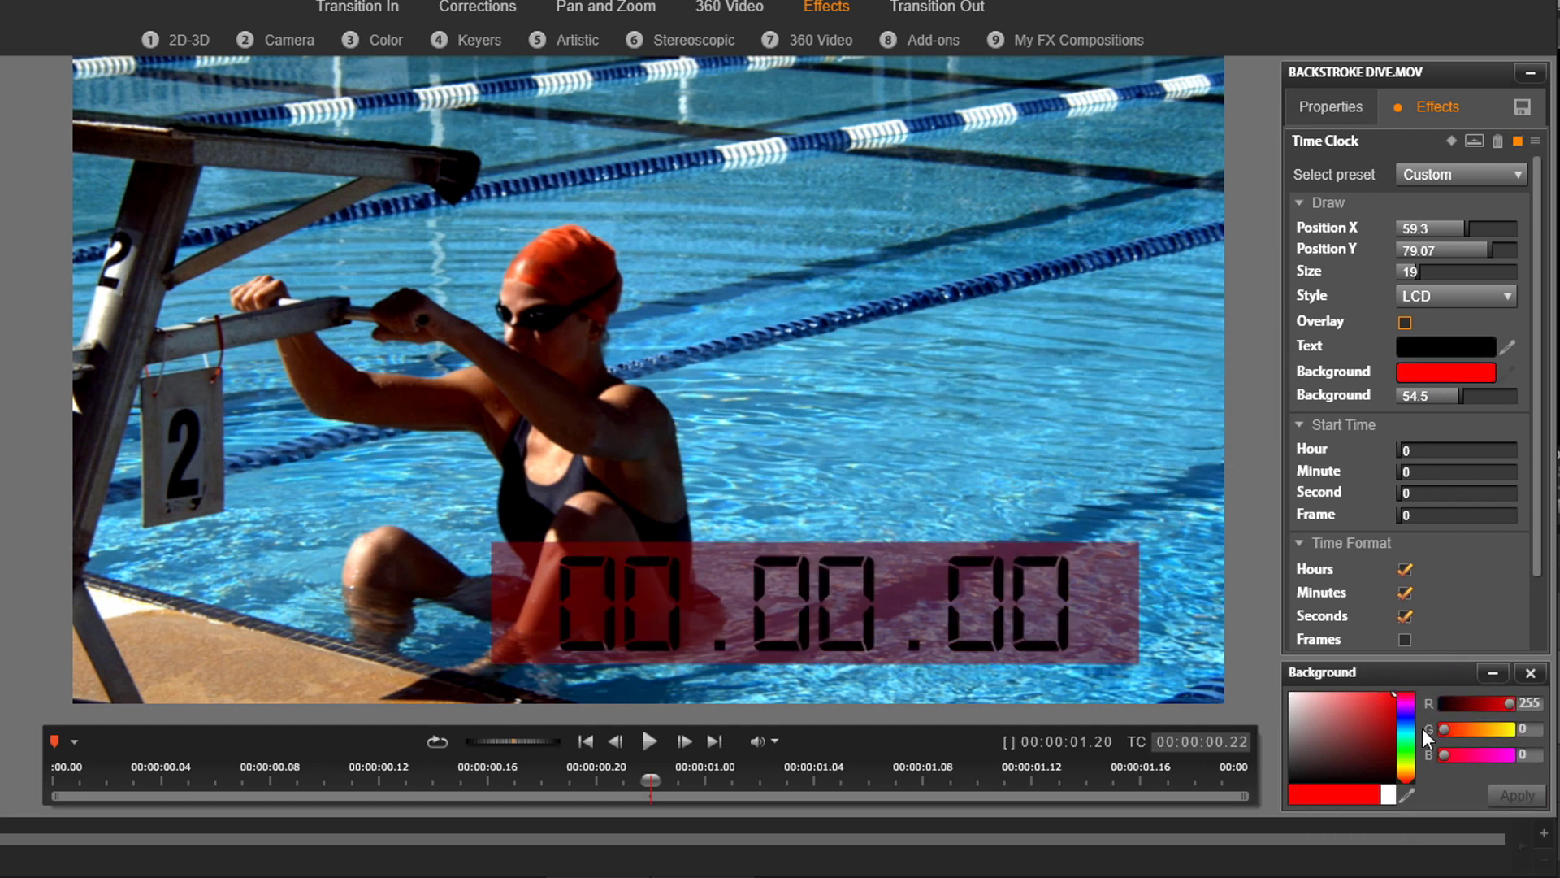
drag(1374, 696, 1231, 678)
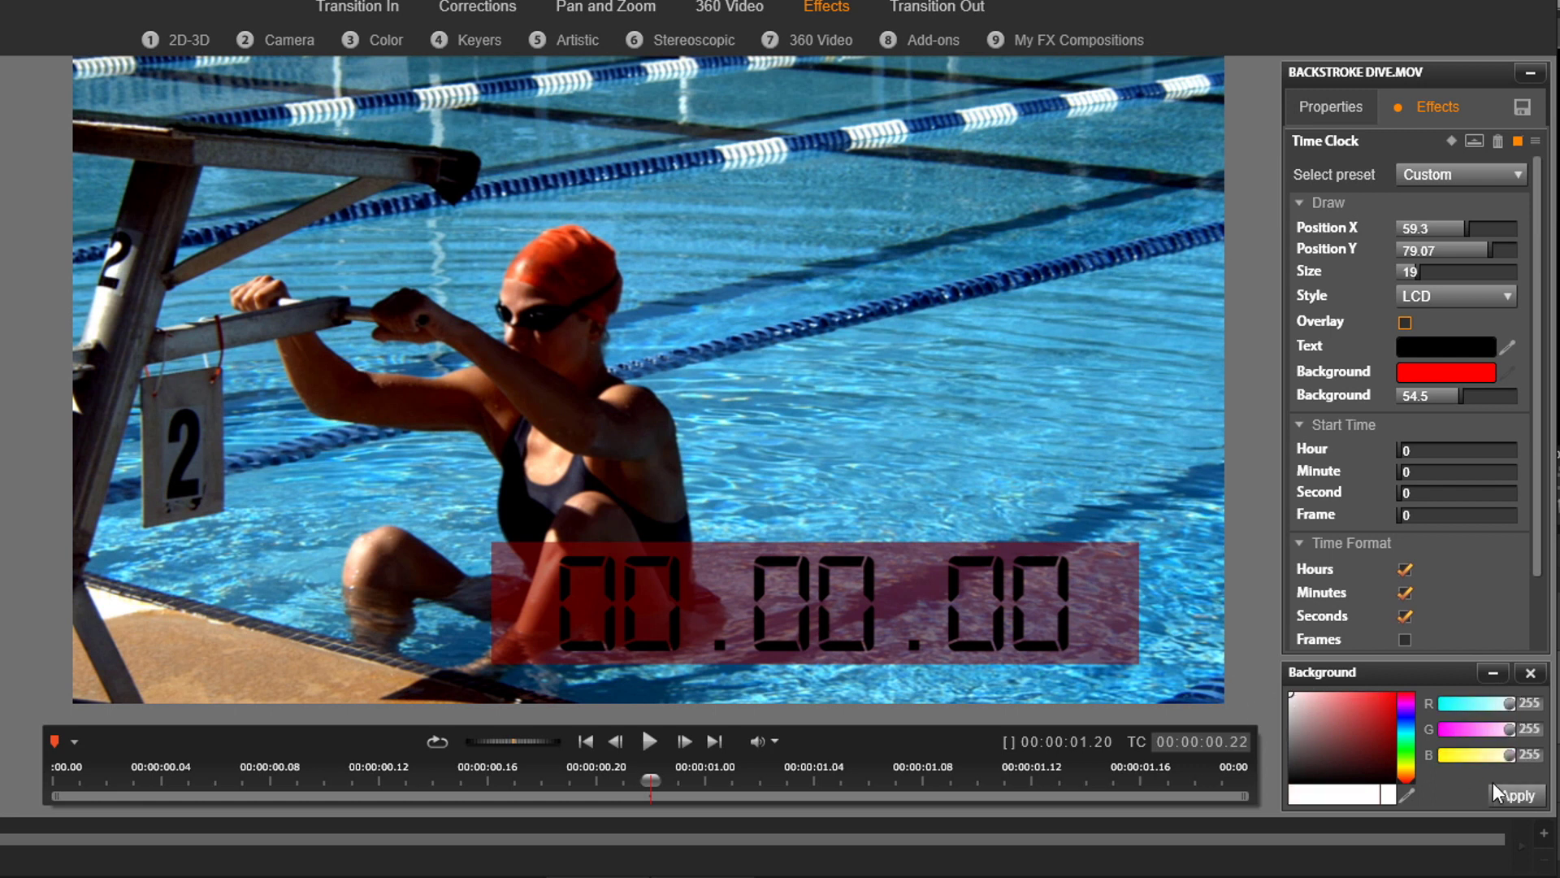
click(1514, 797)
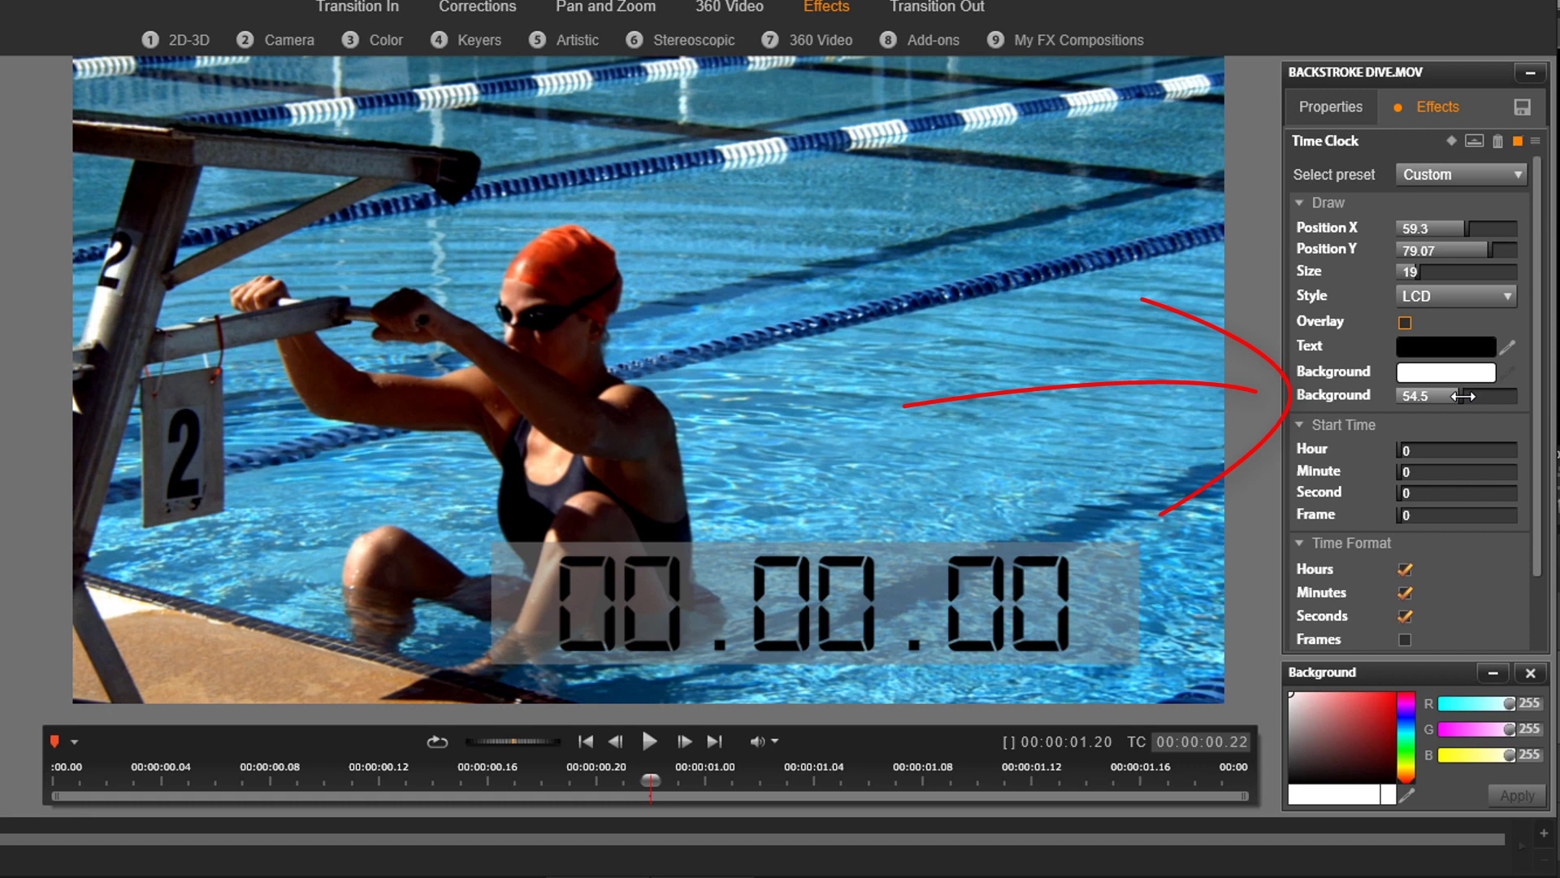
mouse_move(1457, 396)
mouse_down()
mouse_move(1417, 398)
mouse_move(1524, 408)
mouse_move(1461, 397)
mouse_up()
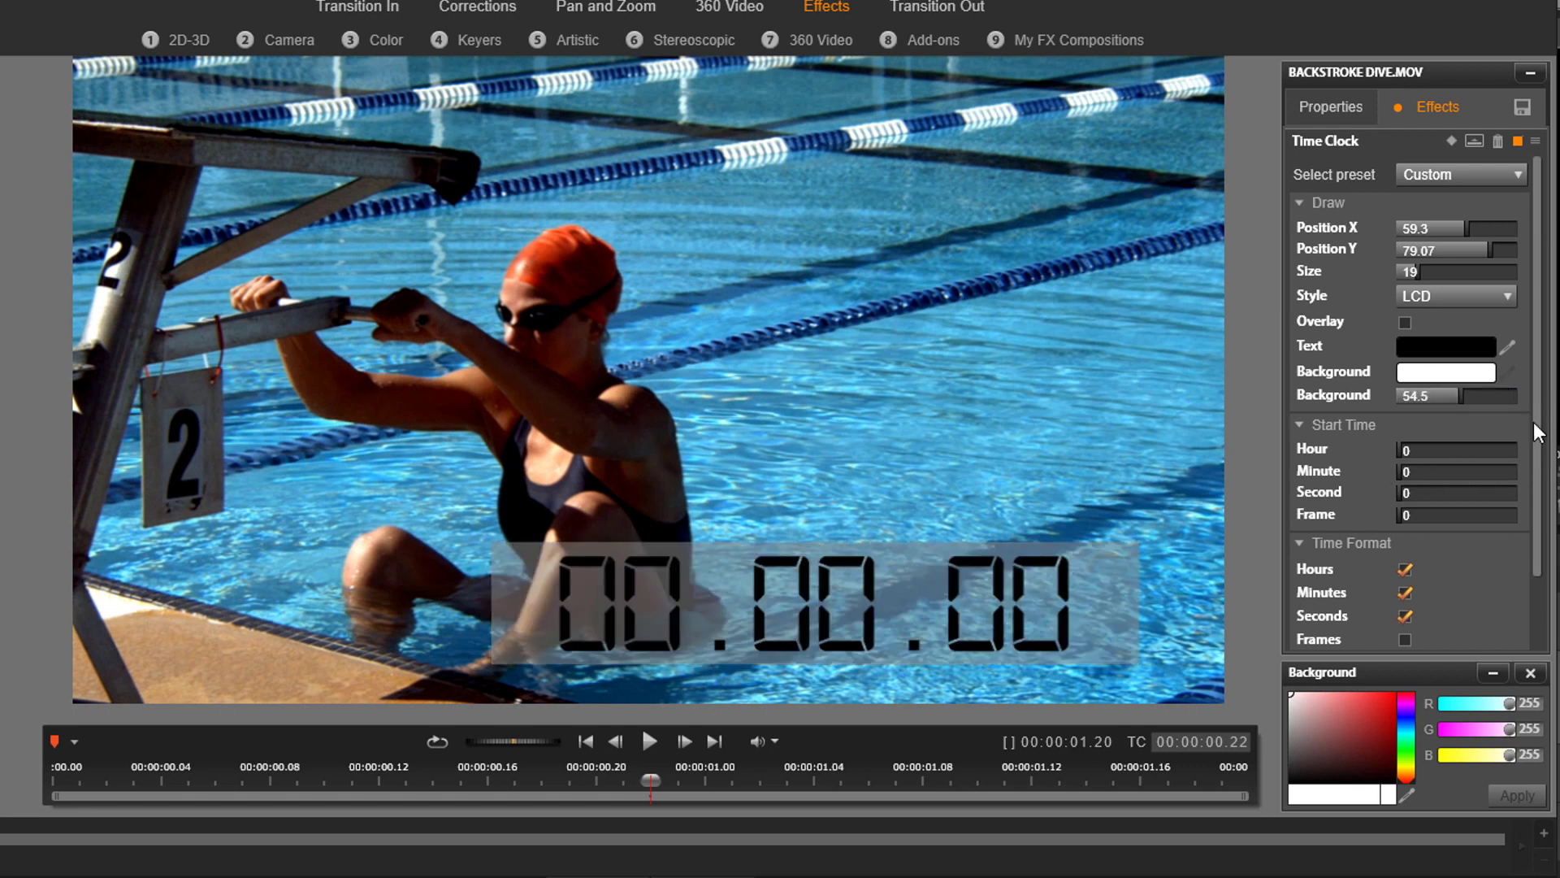
- Set the clock's start time to 1 second and 20 frames
scroll(1536, 434, down, 2)
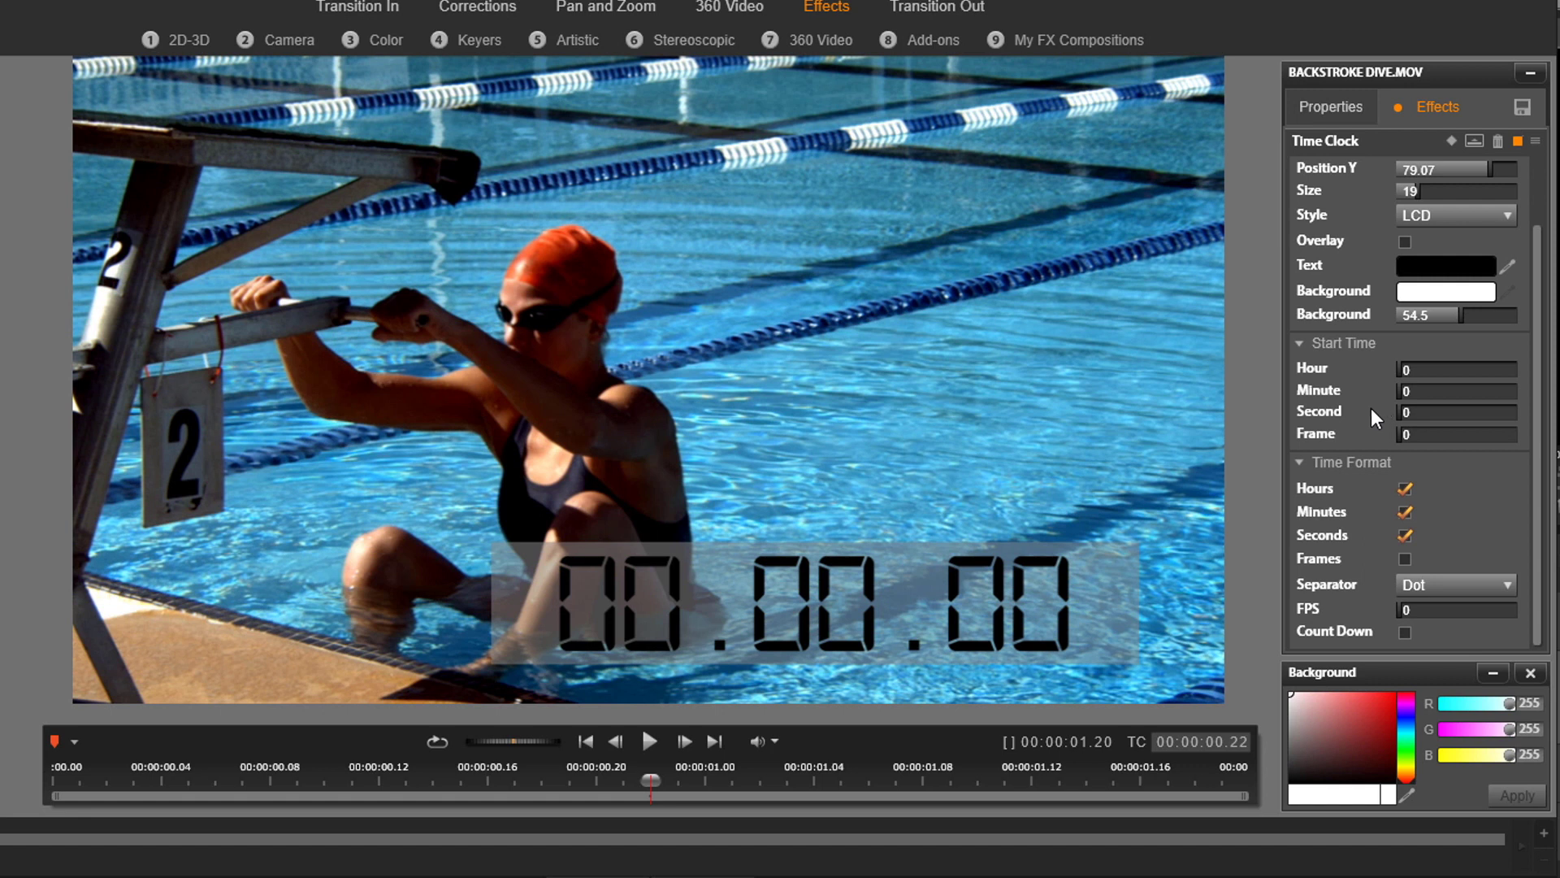
click(1437, 415)
text(1)
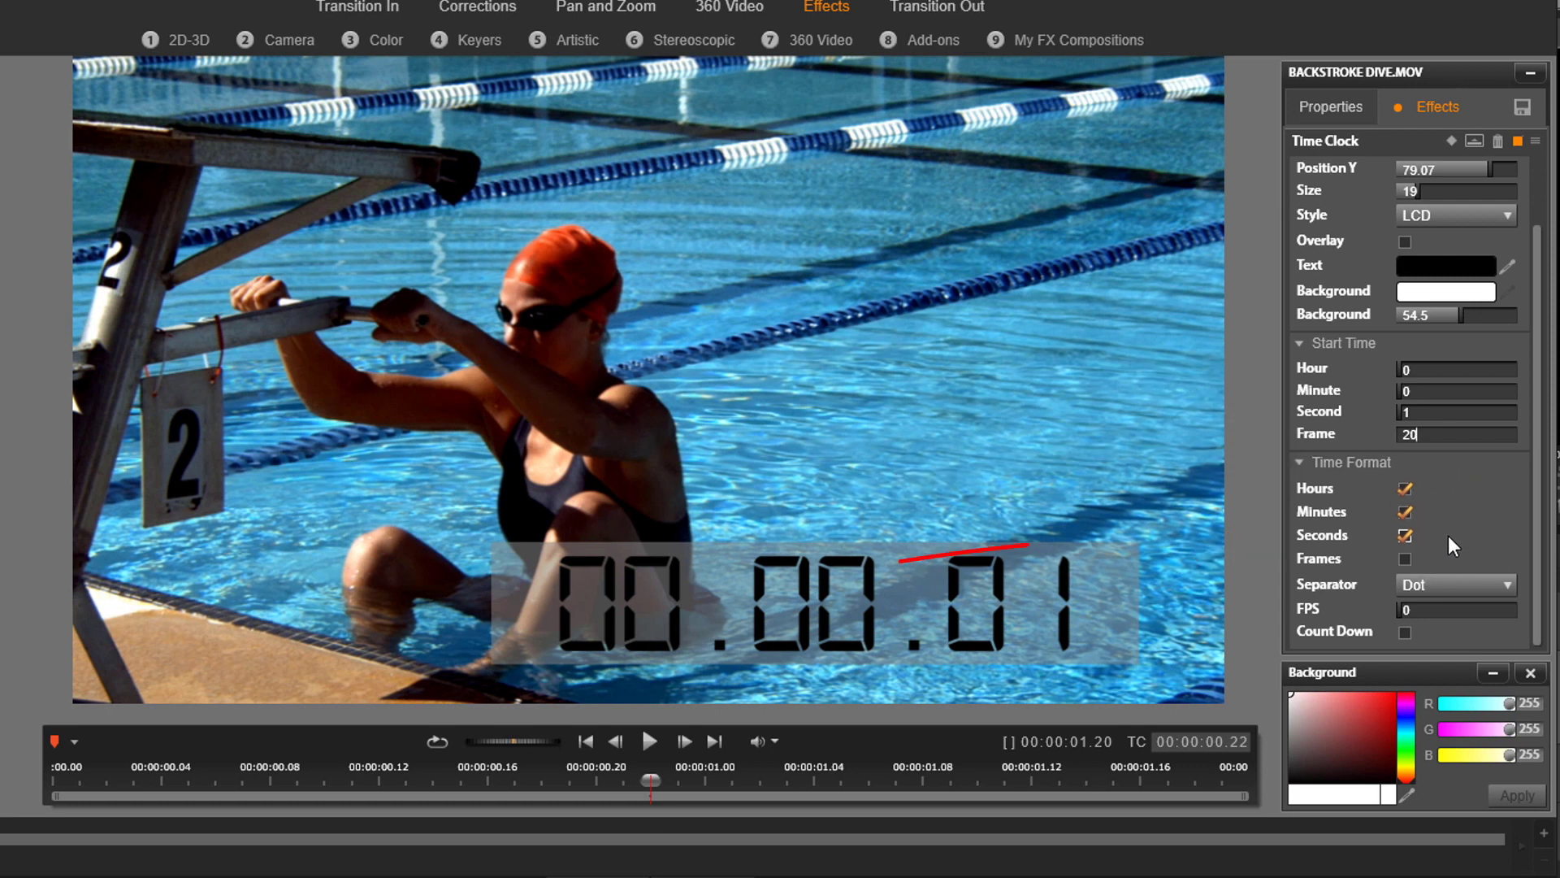
- Include frames in the clock's time format and remove hours and minutes from it
click(1405, 560)
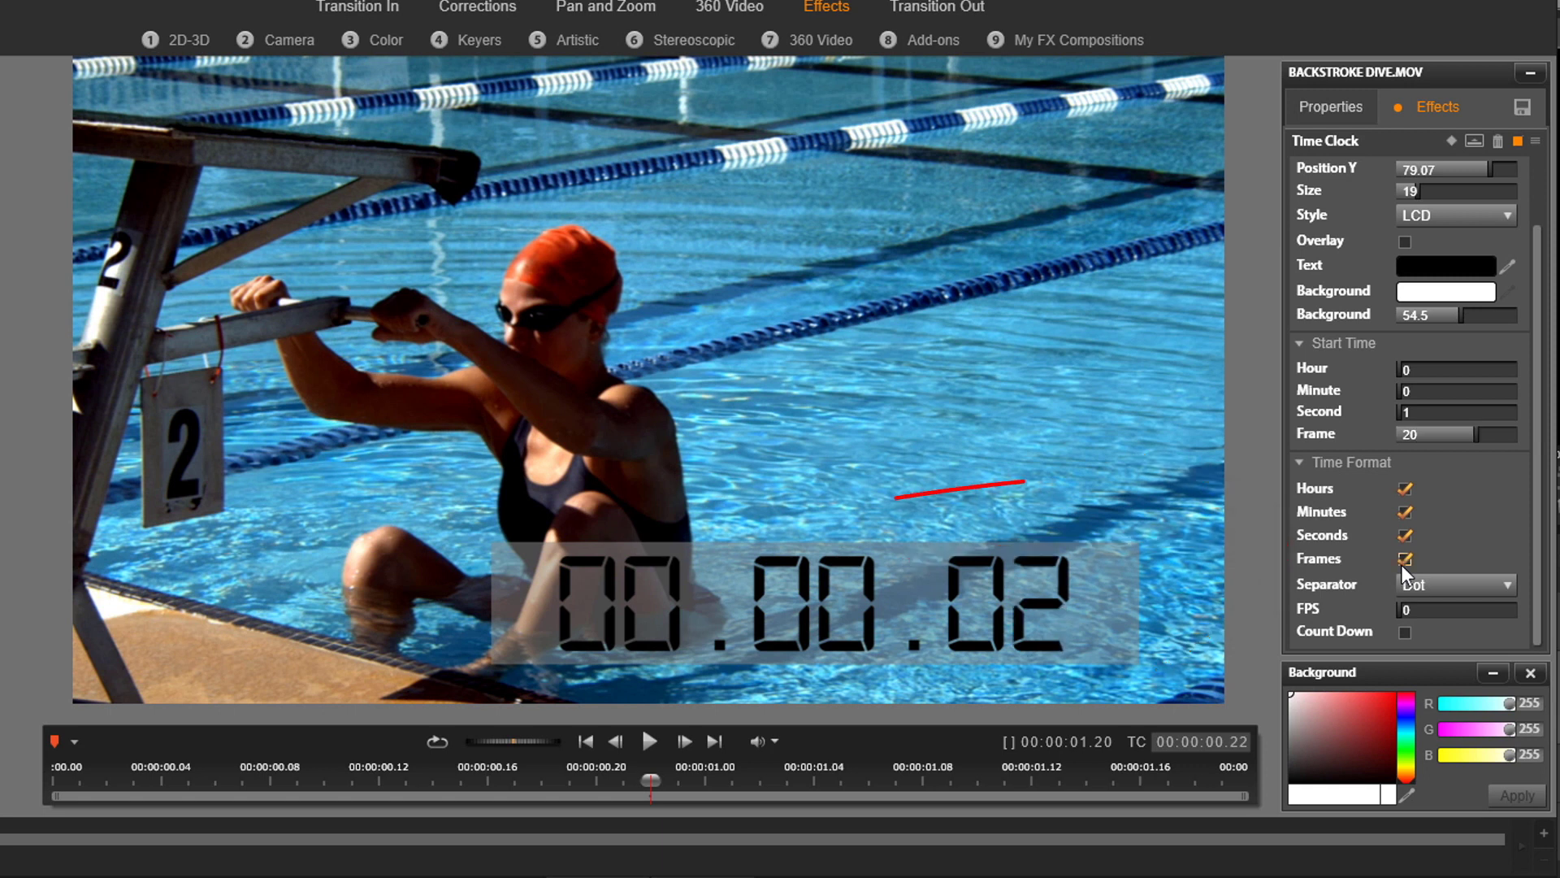
click(1405, 488)
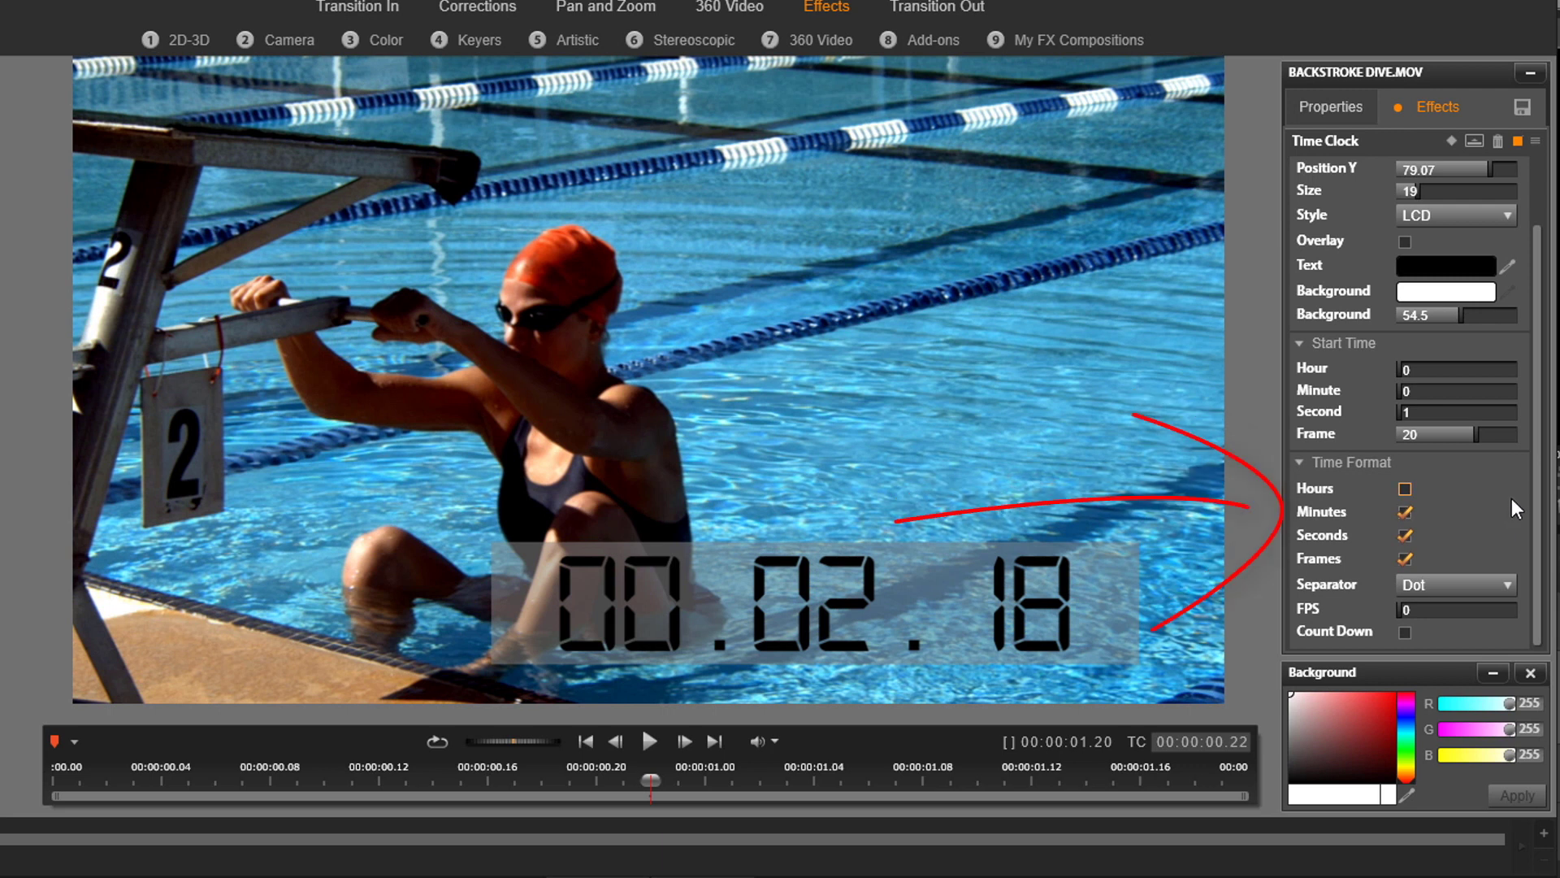
click(1405, 513)
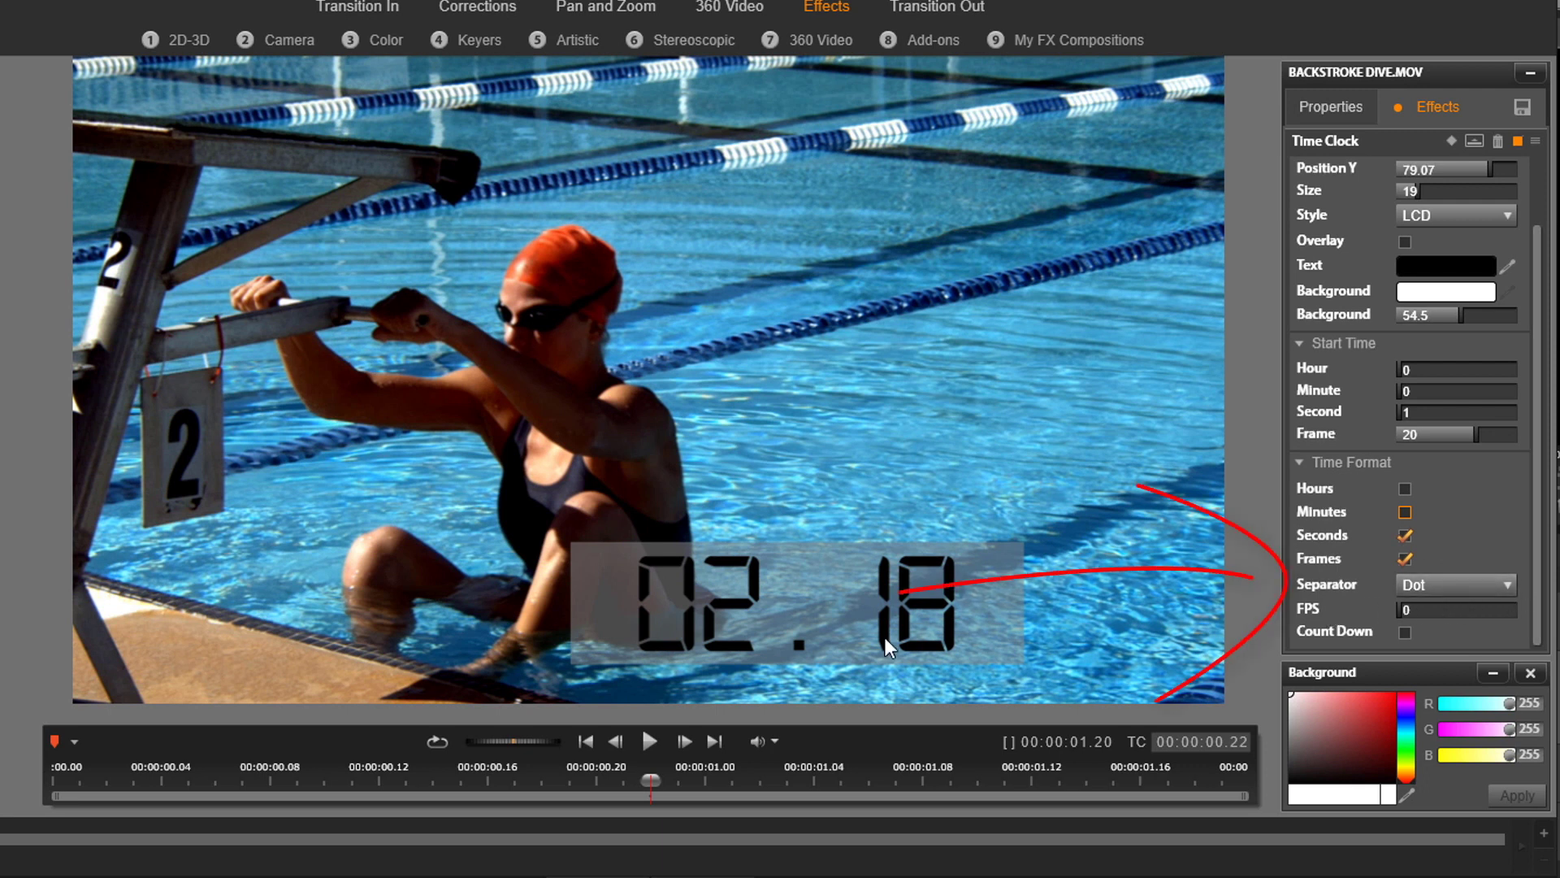
- Try the Semicolon separator, settle on Colon for the clock's time format, and set its FPS to 24
click(1502, 589)
click(1489, 606)
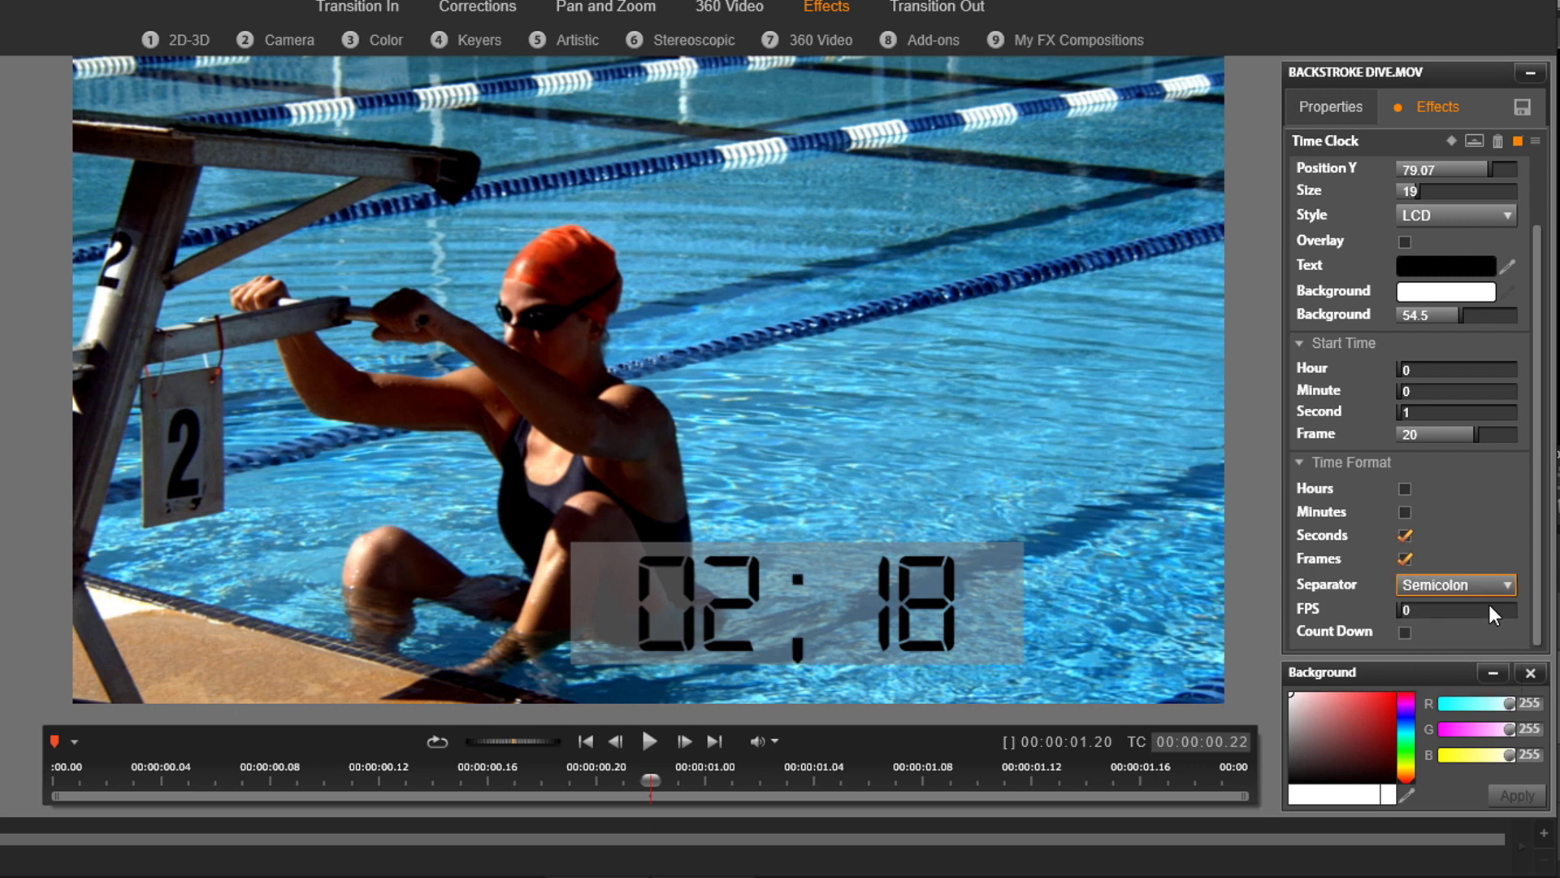
click(1504, 587)
click(1477, 634)
click(1500, 588)
click(1466, 631)
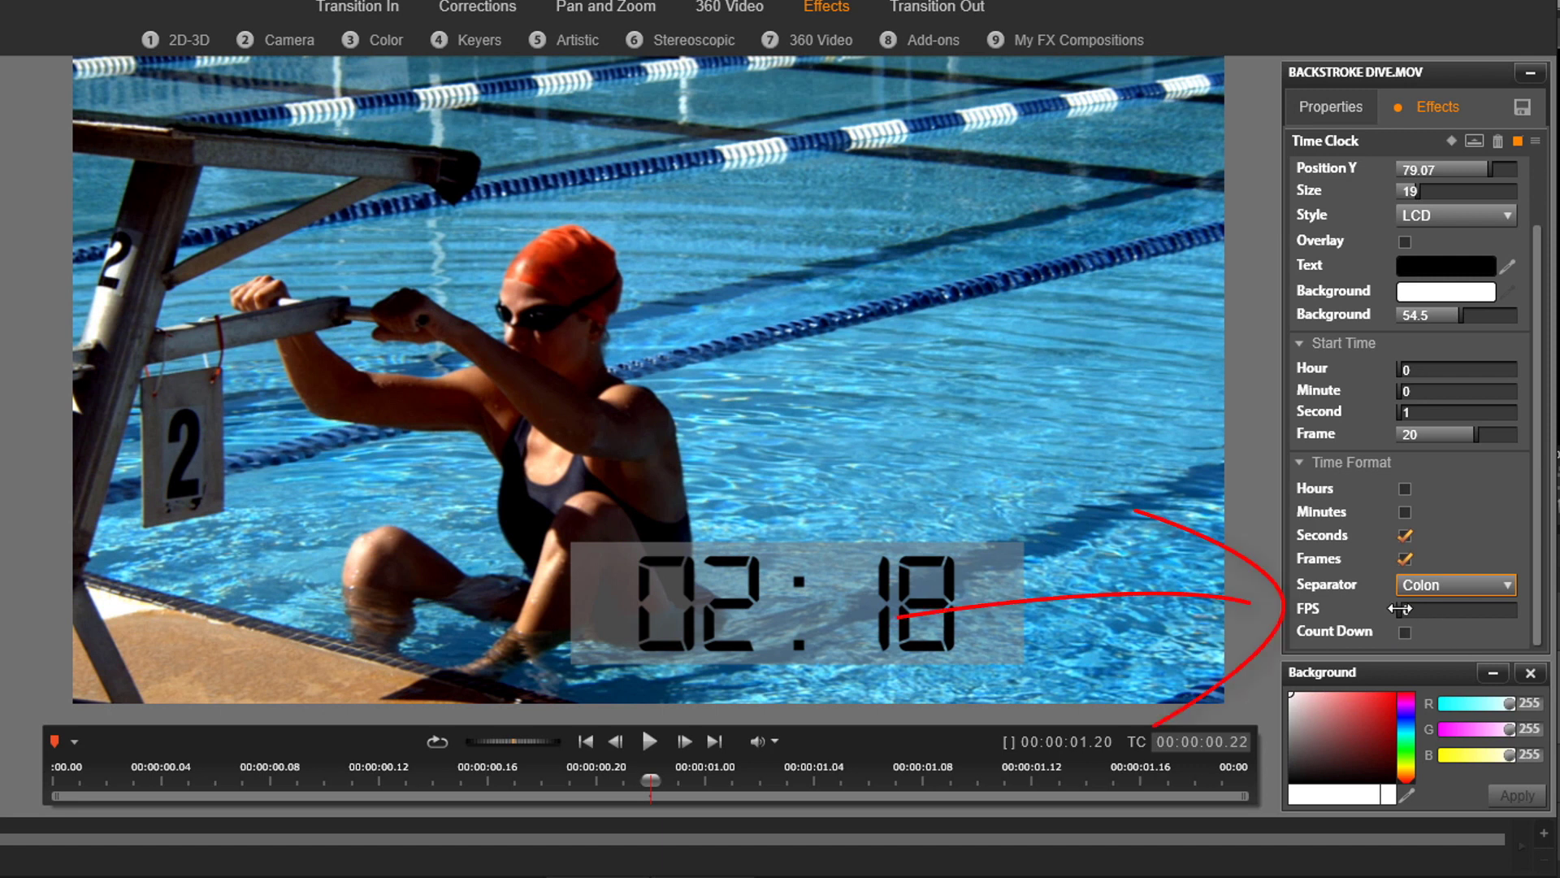
drag(1399, 608, 1497, 611)
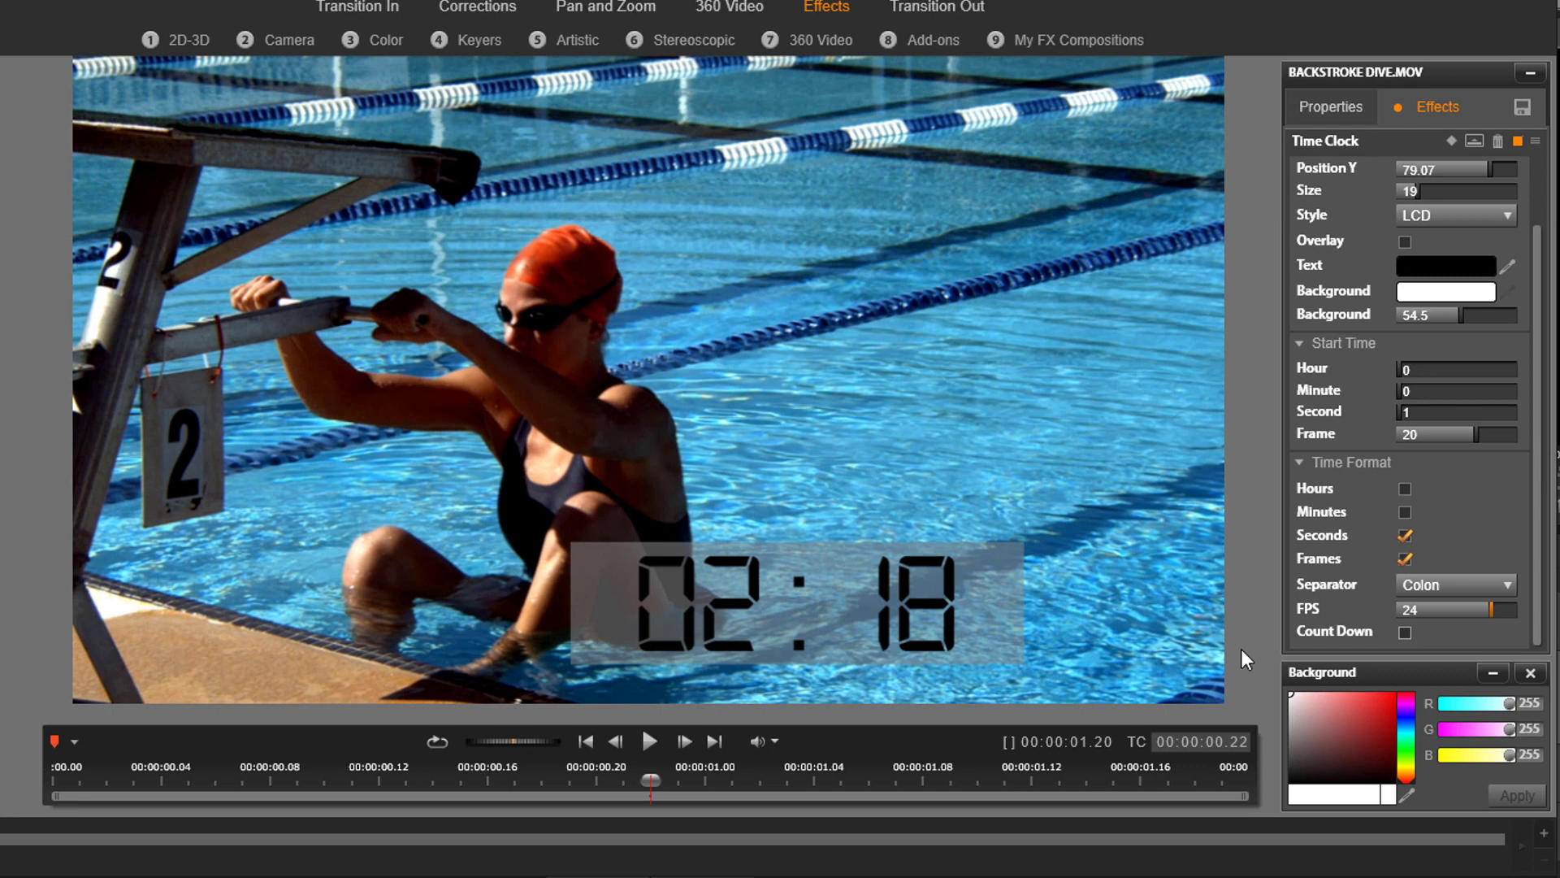
- Make the clock count down with minutes included in its time format, check it by scrubbing the clip, and apply the settings
drag(654, 780, 18, 777)
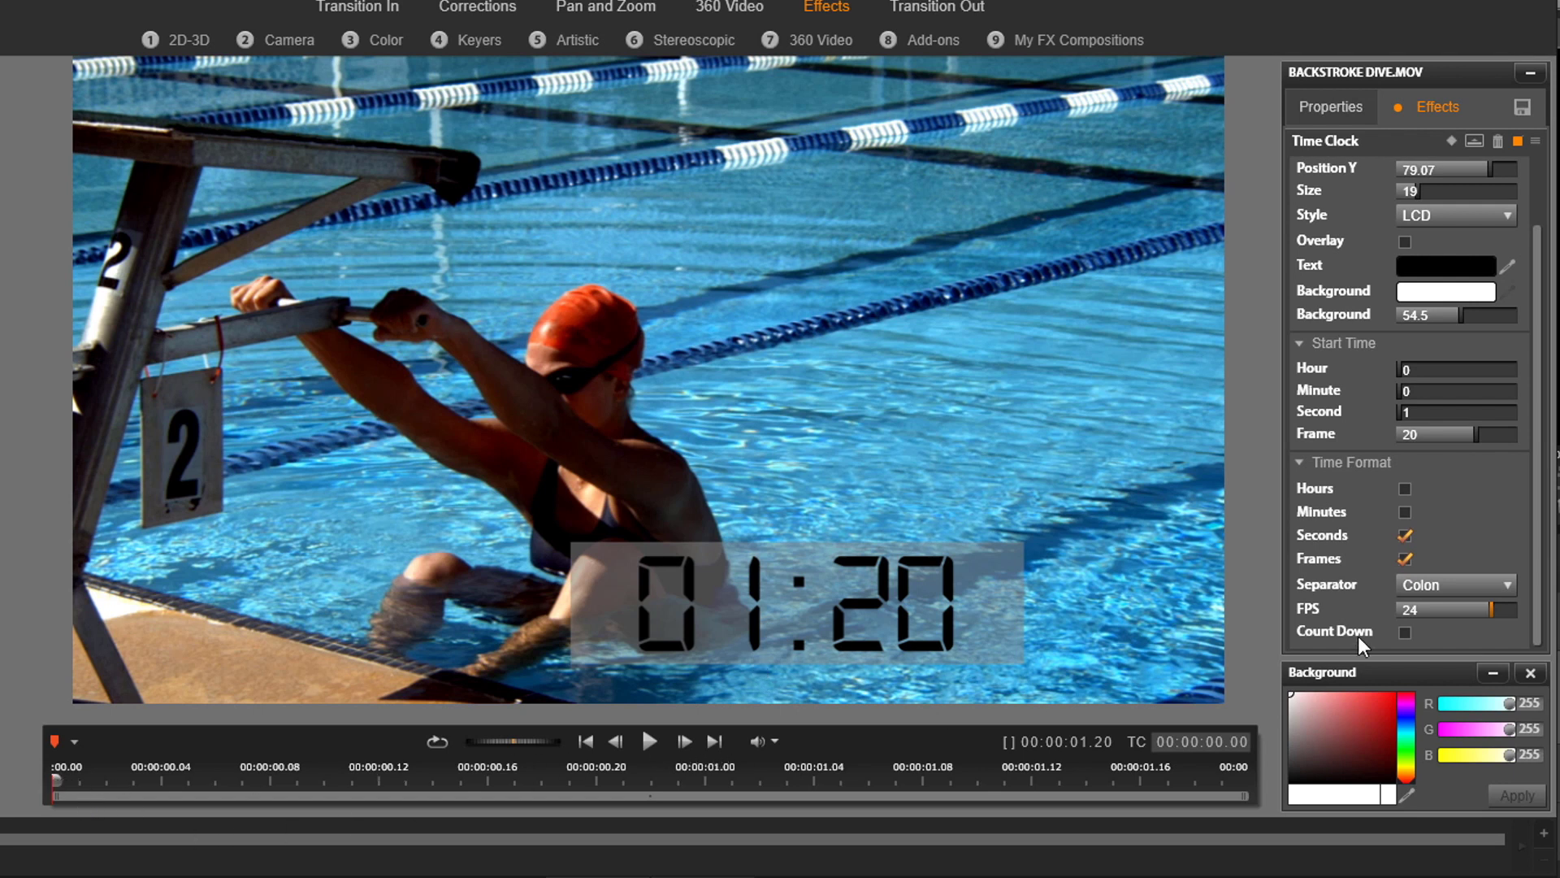
click(1405, 633)
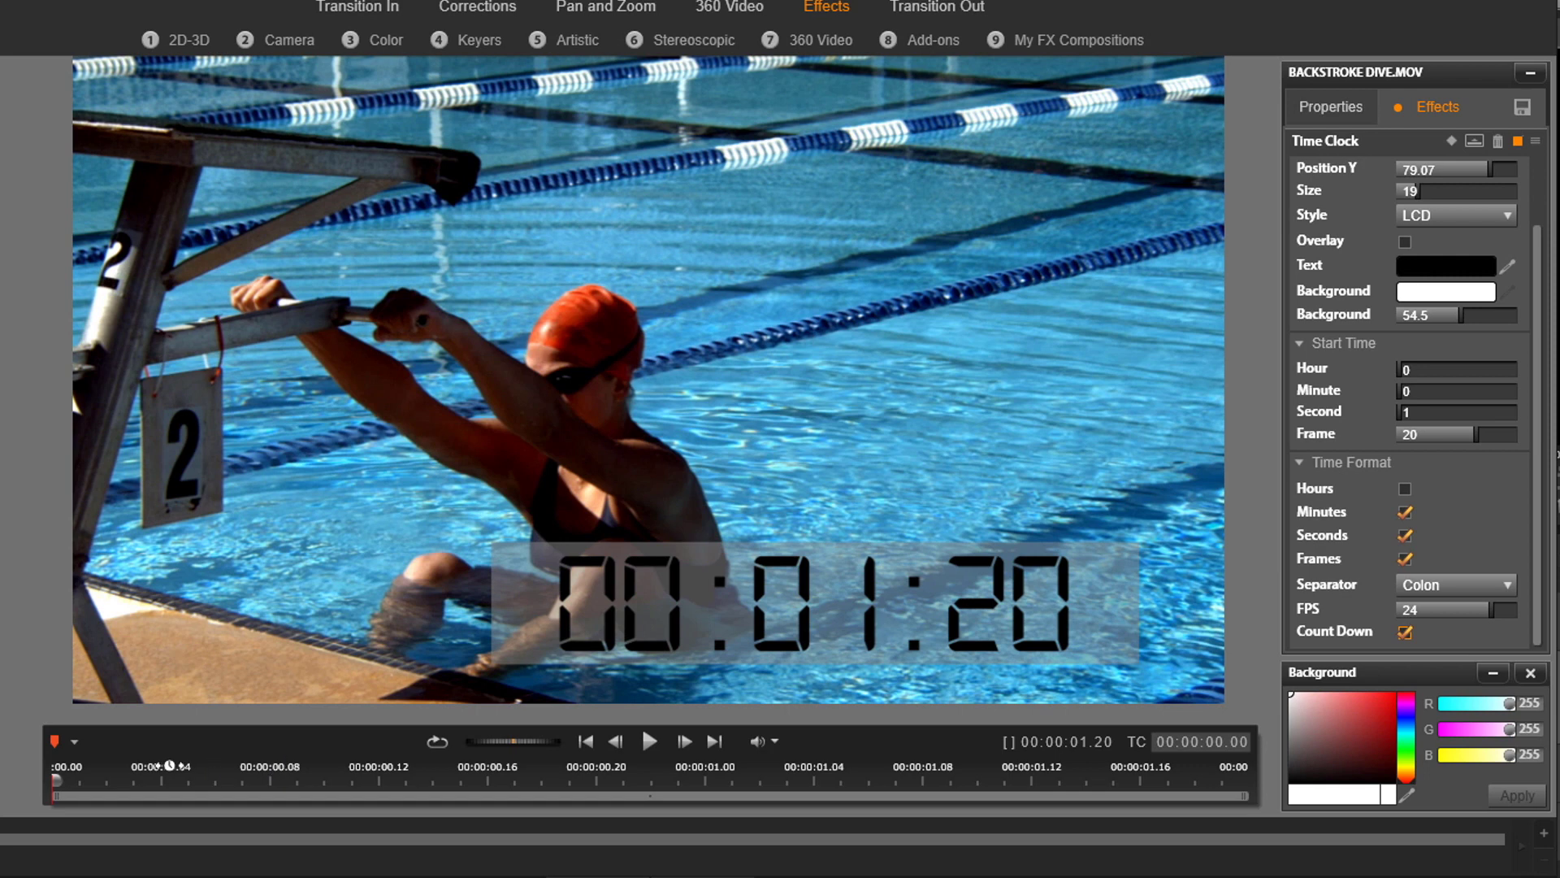
drag(95, 782, 1244, 781)
drag(1422, 785, 58, 779)
click(1405, 632)
mouse_move(61, 779)
mouse_down()
mouse_move(1192, 765)
mouse_move(56, 780)
mouse_up()
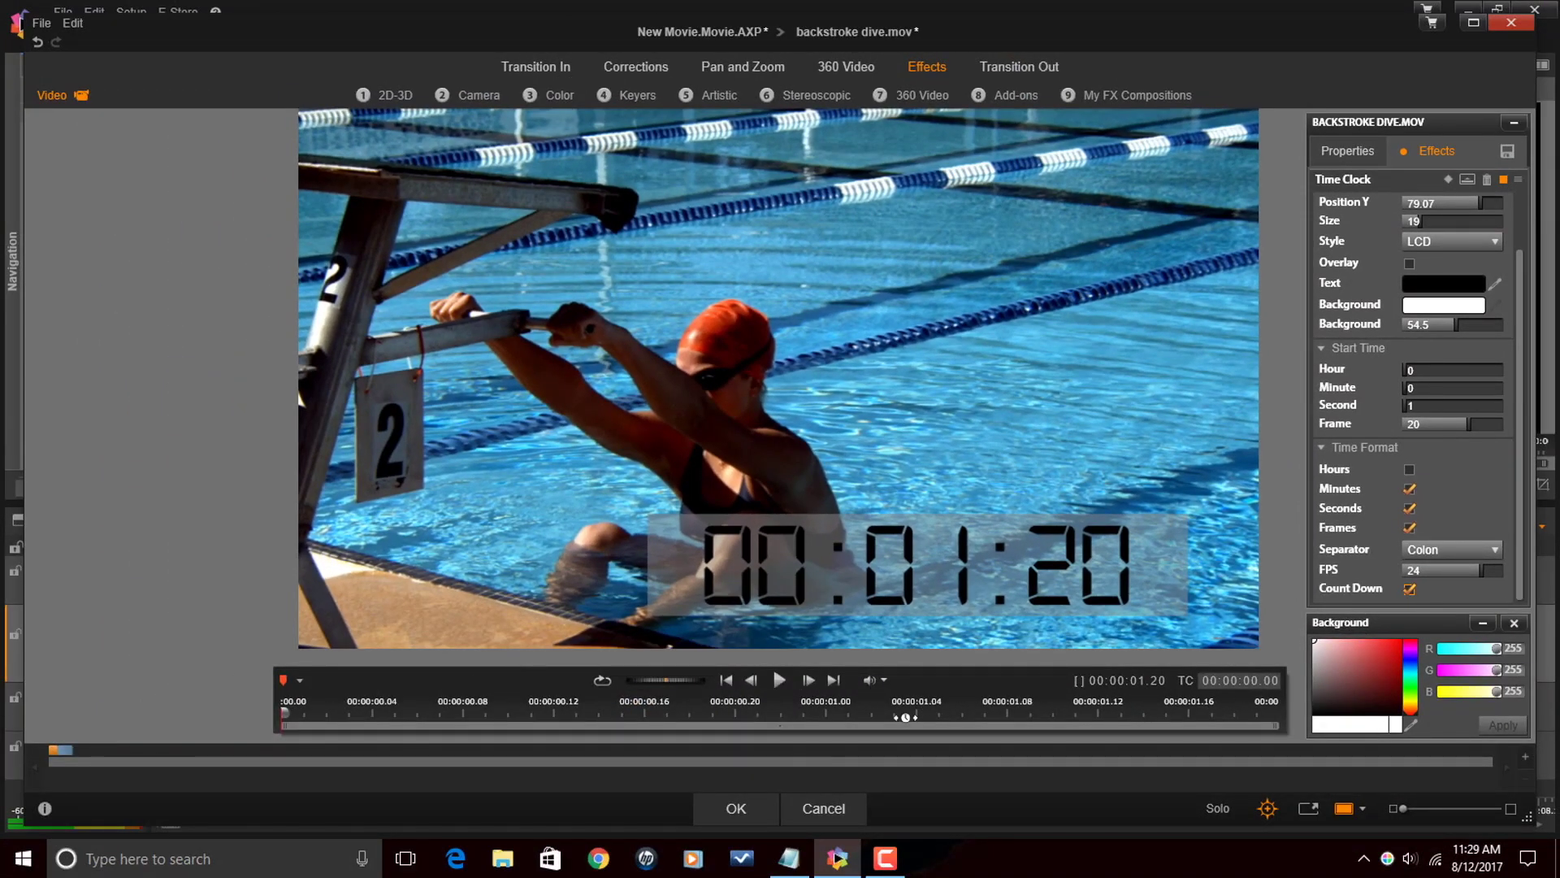
click(751, 806)
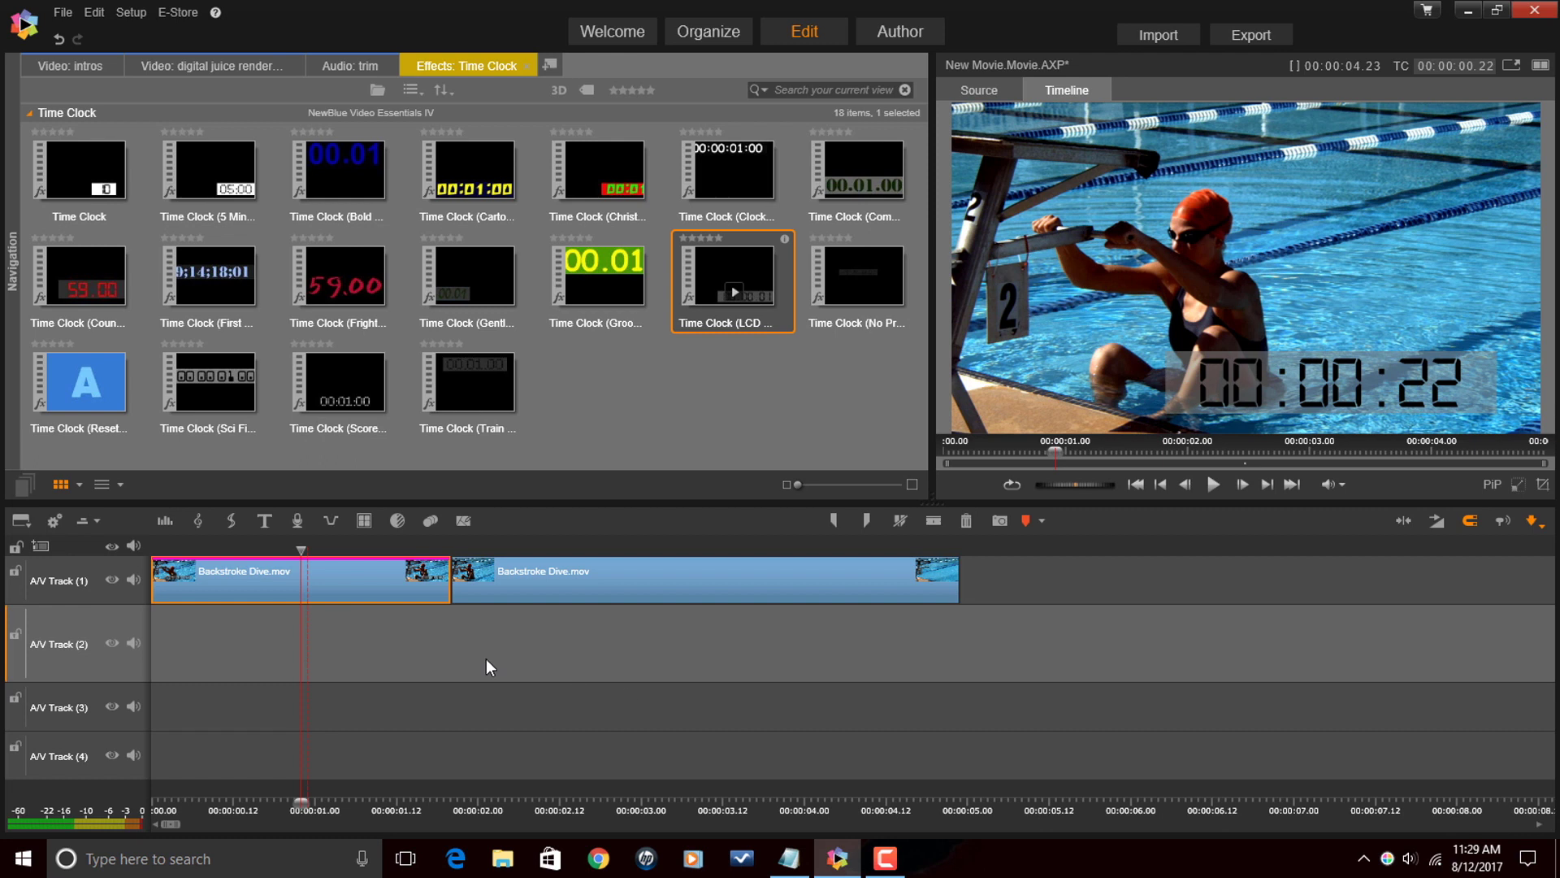
- Play the timeline from its start to check the countdown on the first Backstroke Dive clip
drag(302, 550, 153, 558)
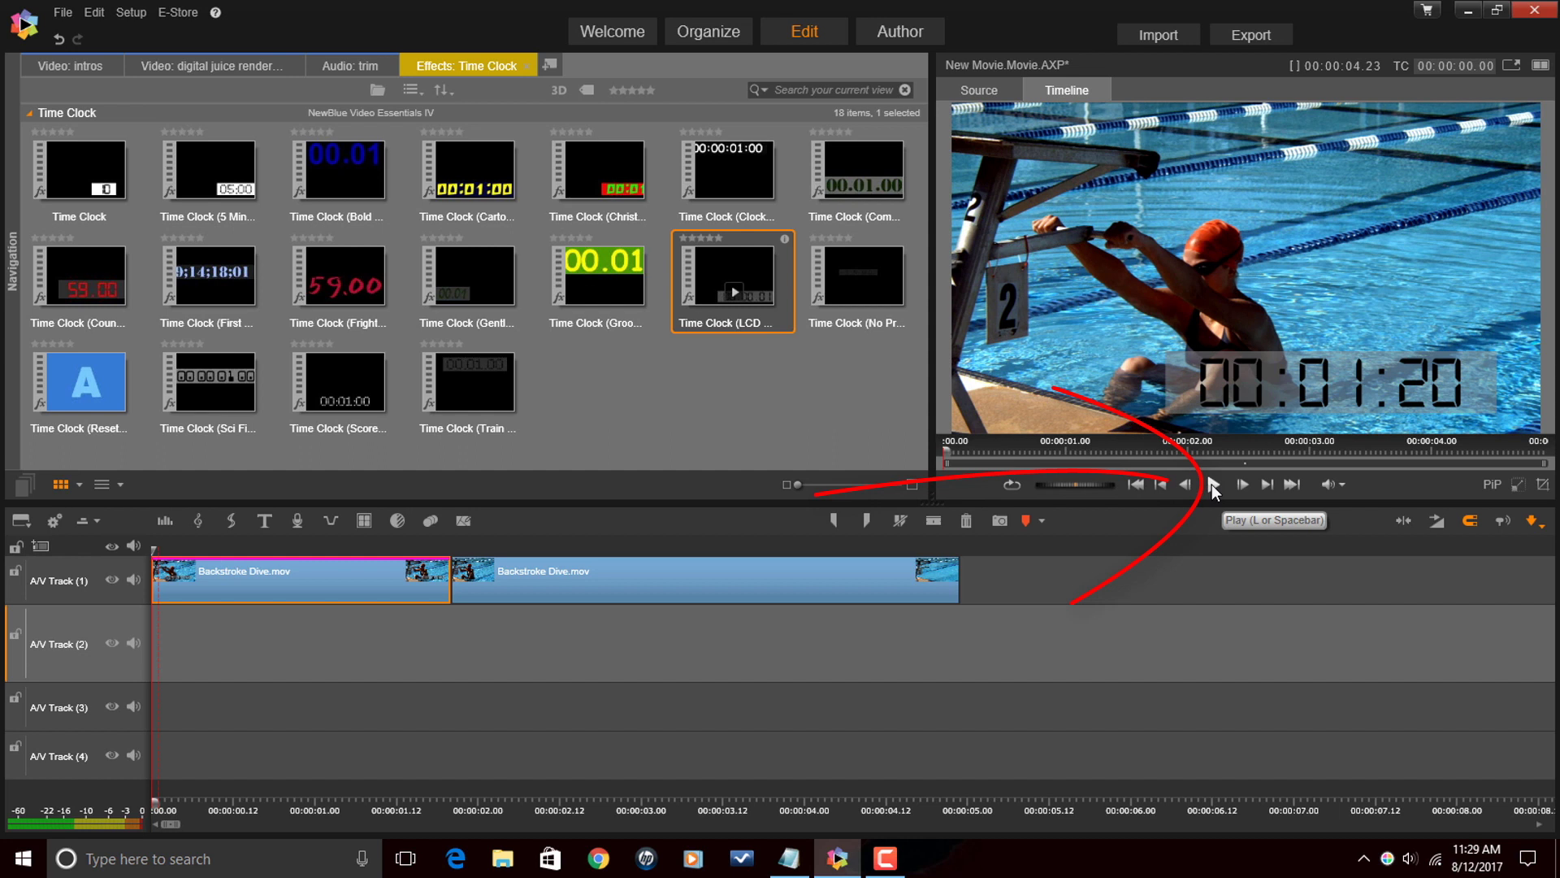
click(1211, 484)
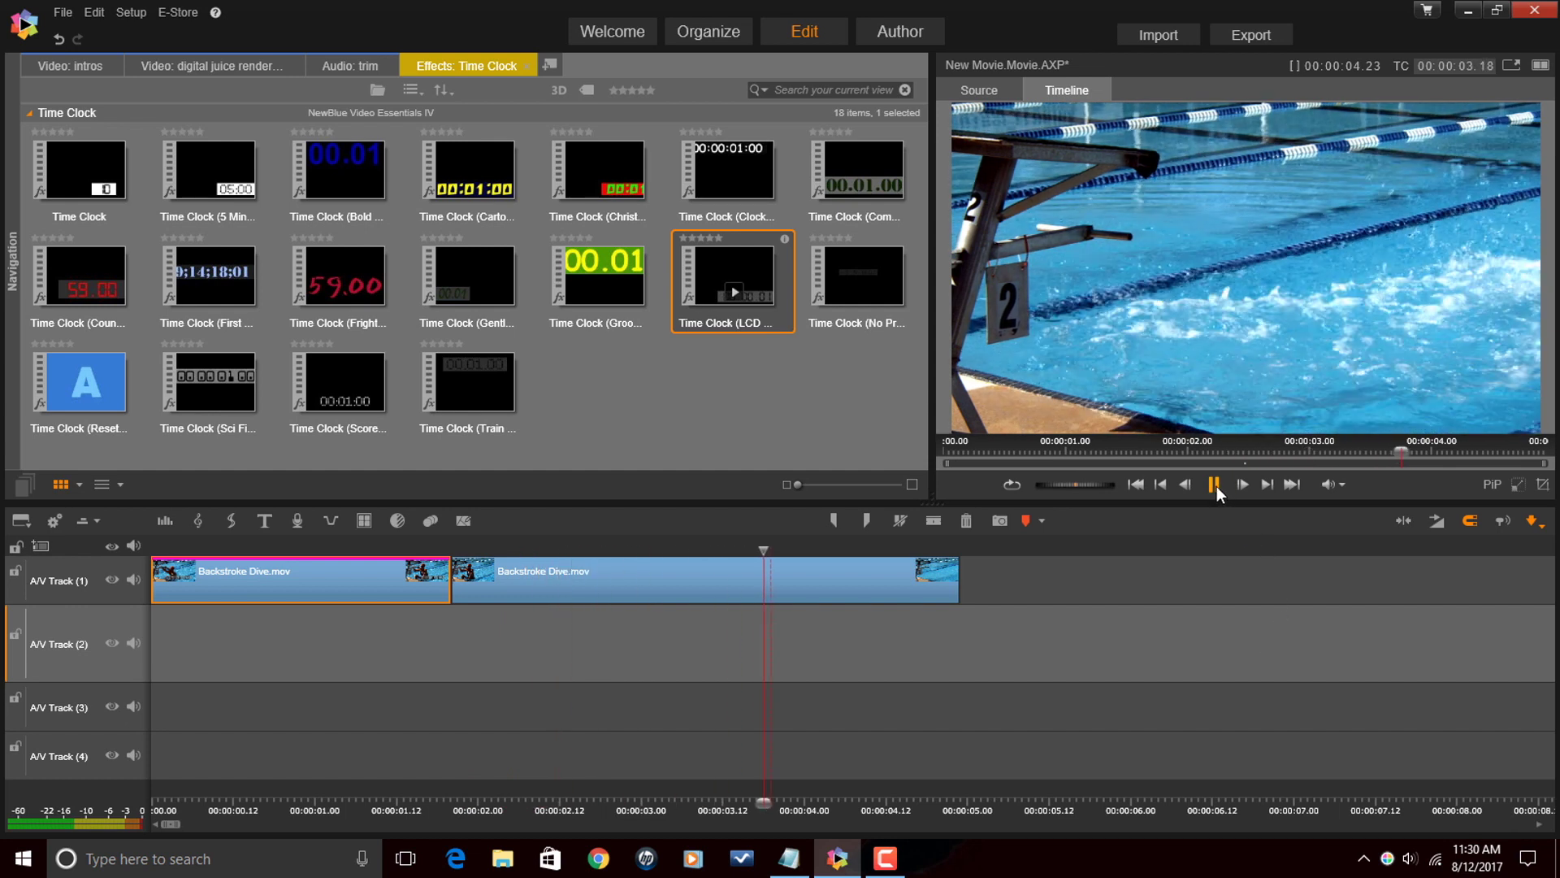
click(1212, 485)
- Apply the Time Clock (LCD Display) effect to the second Backstroke Dive clip and turn off its Overlay option
drag(870, 550, 452, 550)
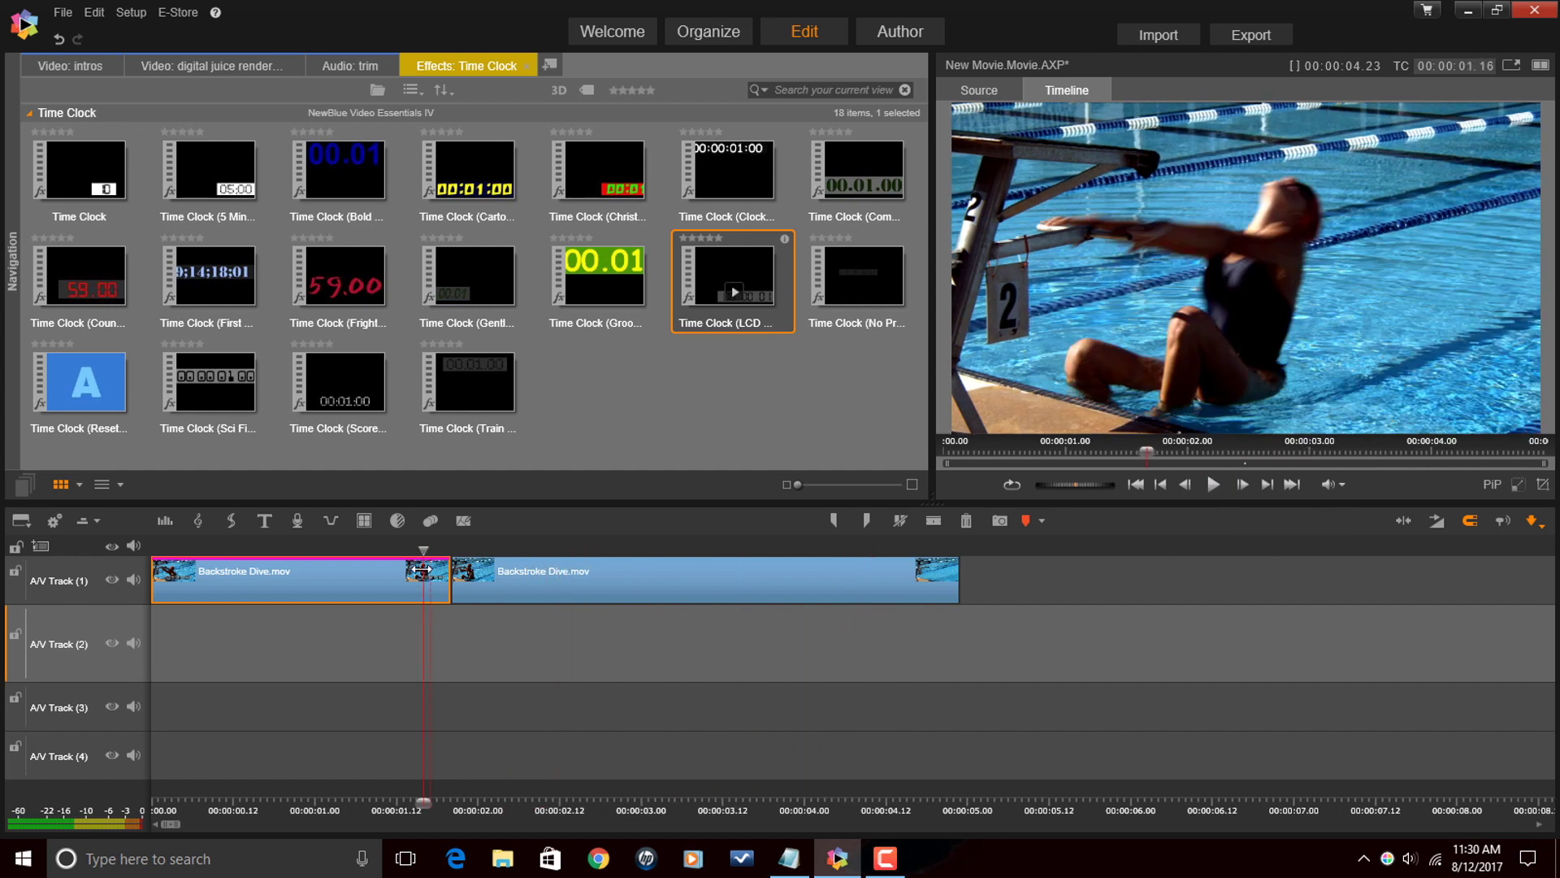
click(632, 594)
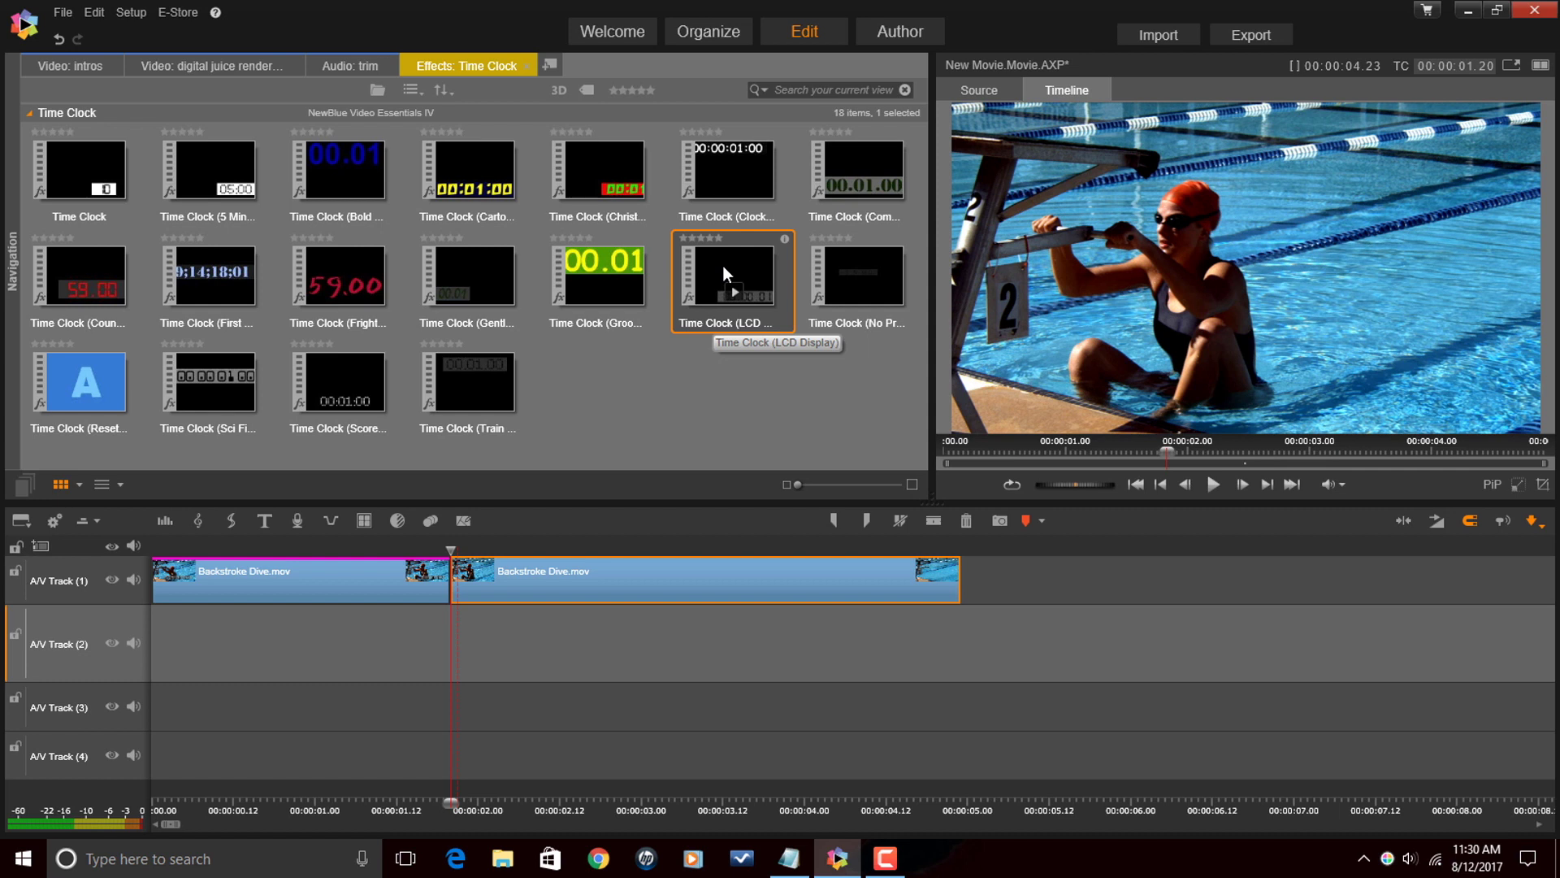
drag(723, 265, 592, 577)
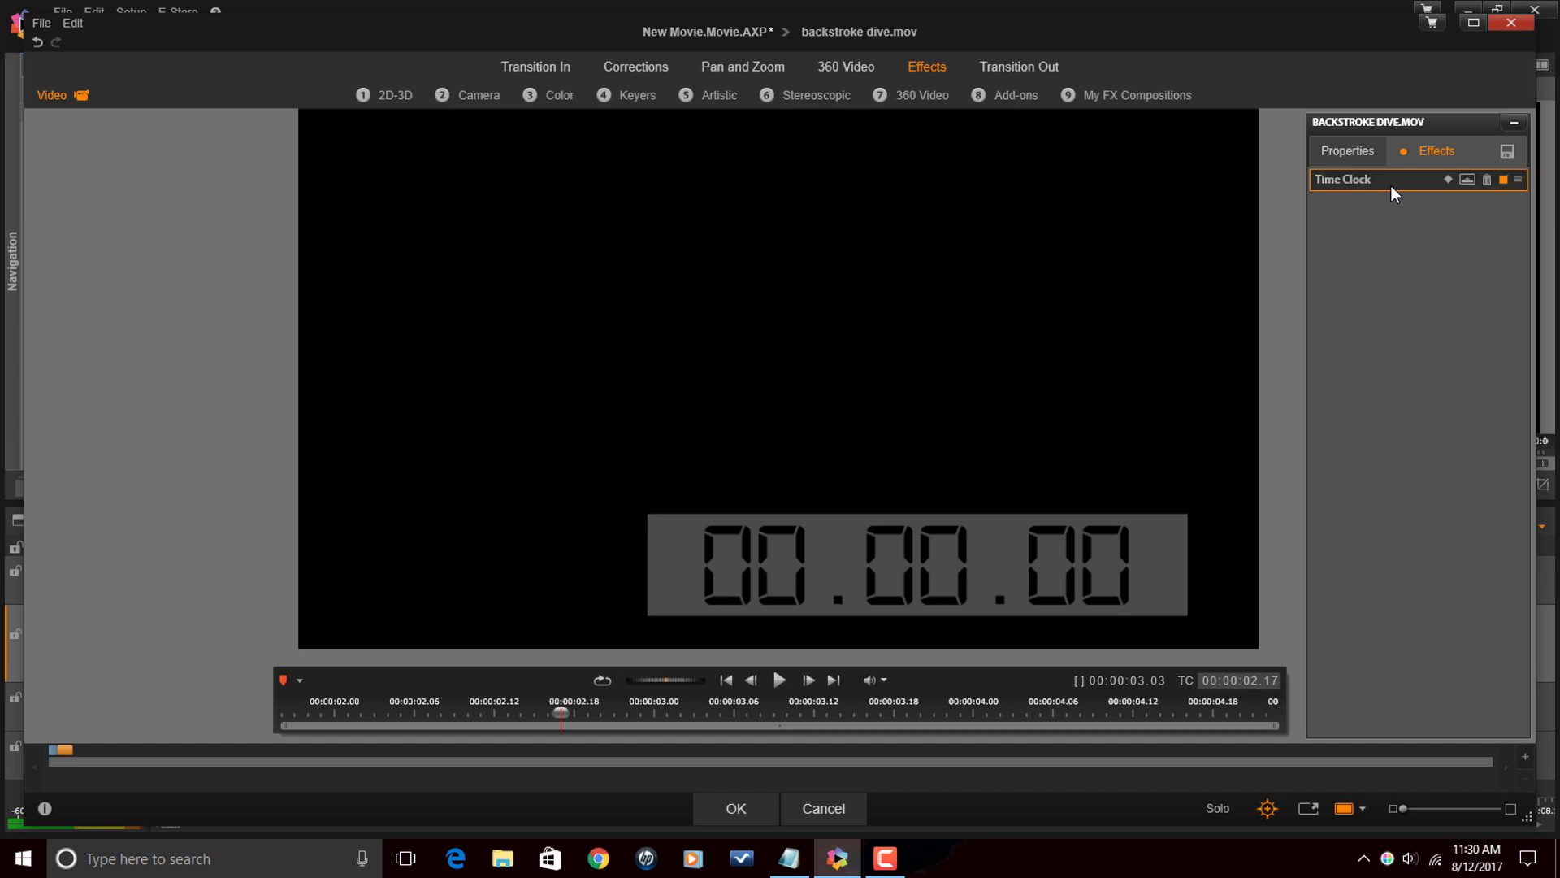
click(1393, 184)
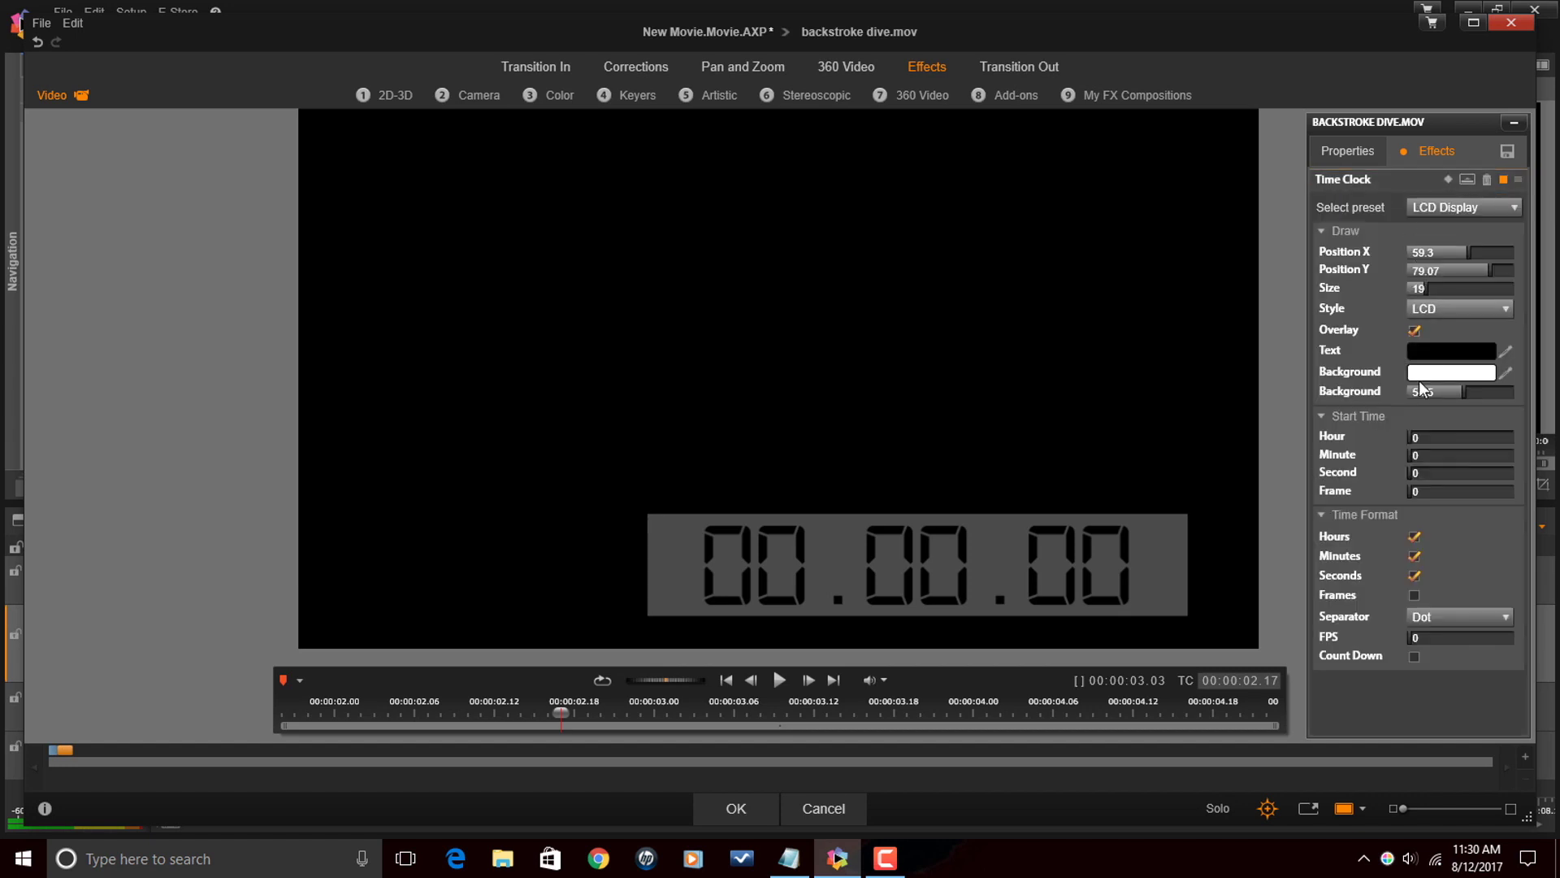
click(1416, 331)
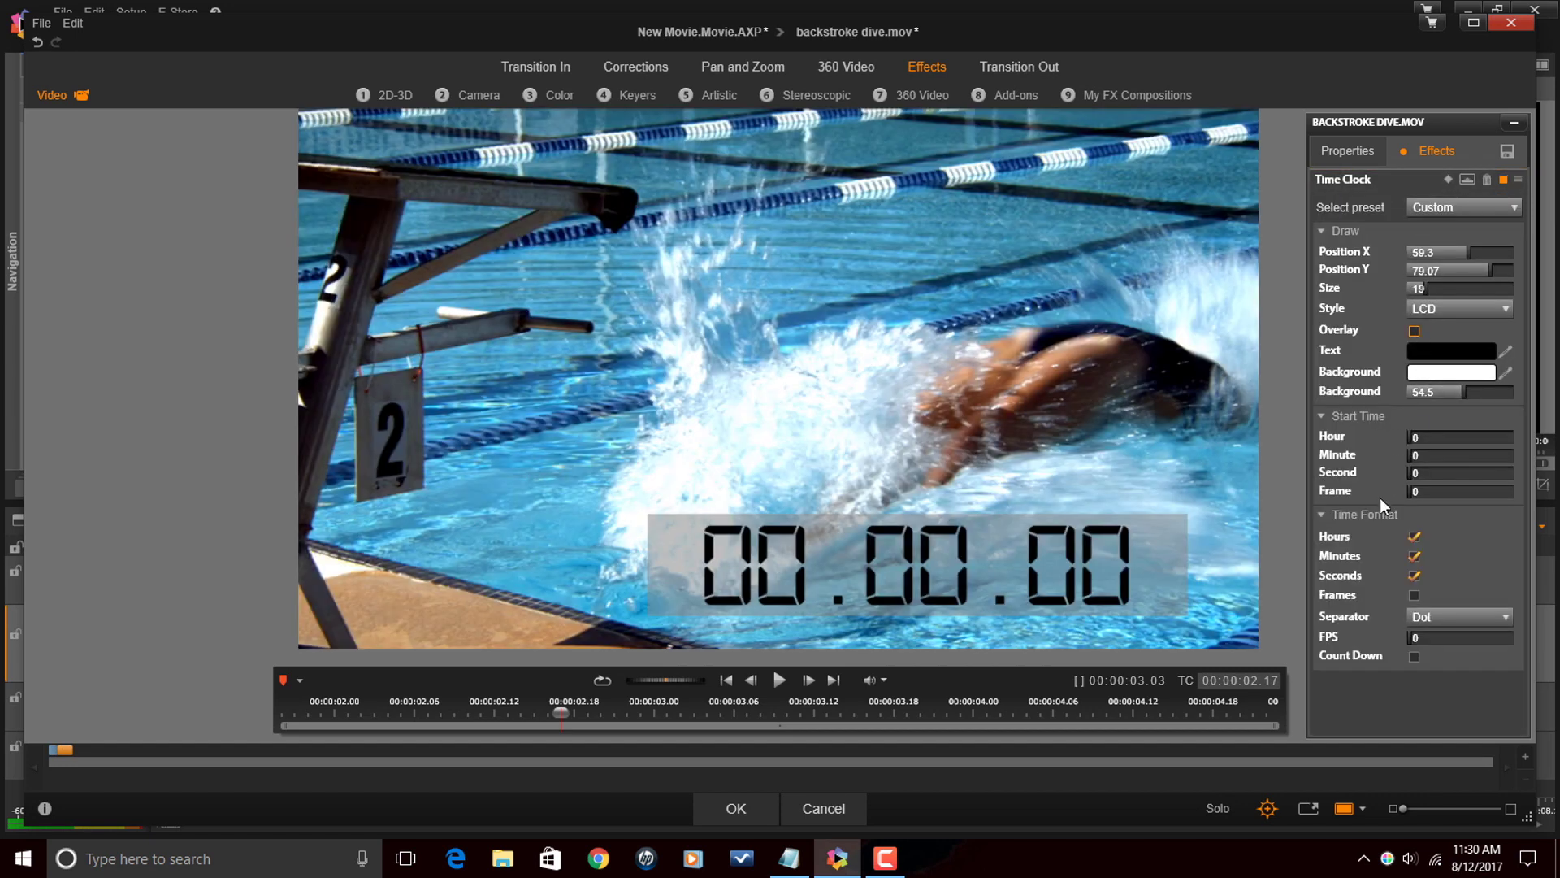
- Remove hours from the second clip's clock, include frames, choose the Colon separator, and set FPS to 24
click(1416, 538)
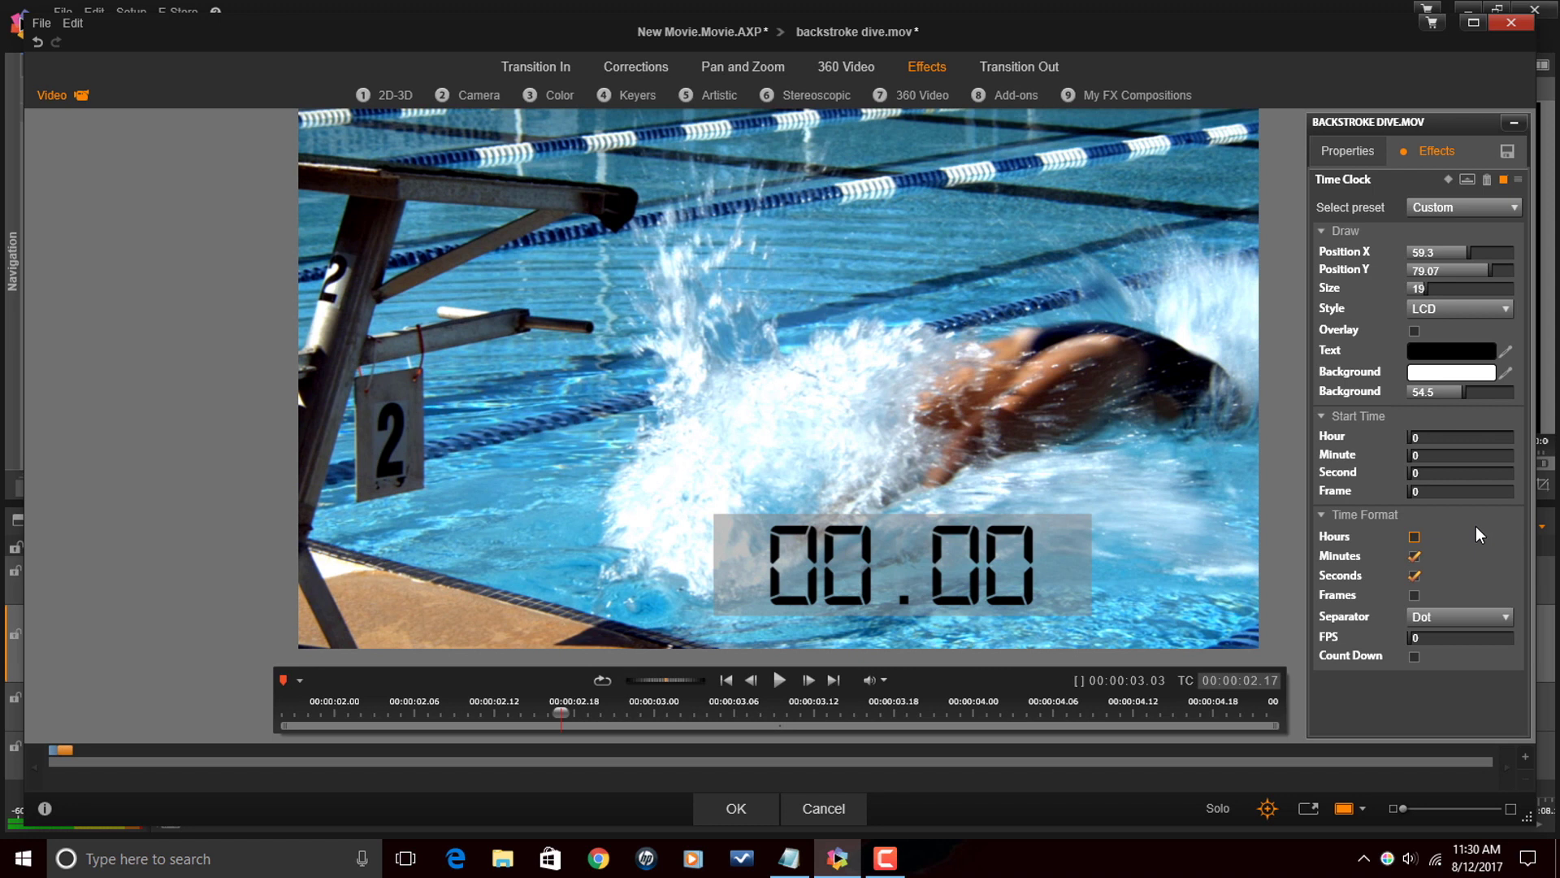
click(1414, 595)
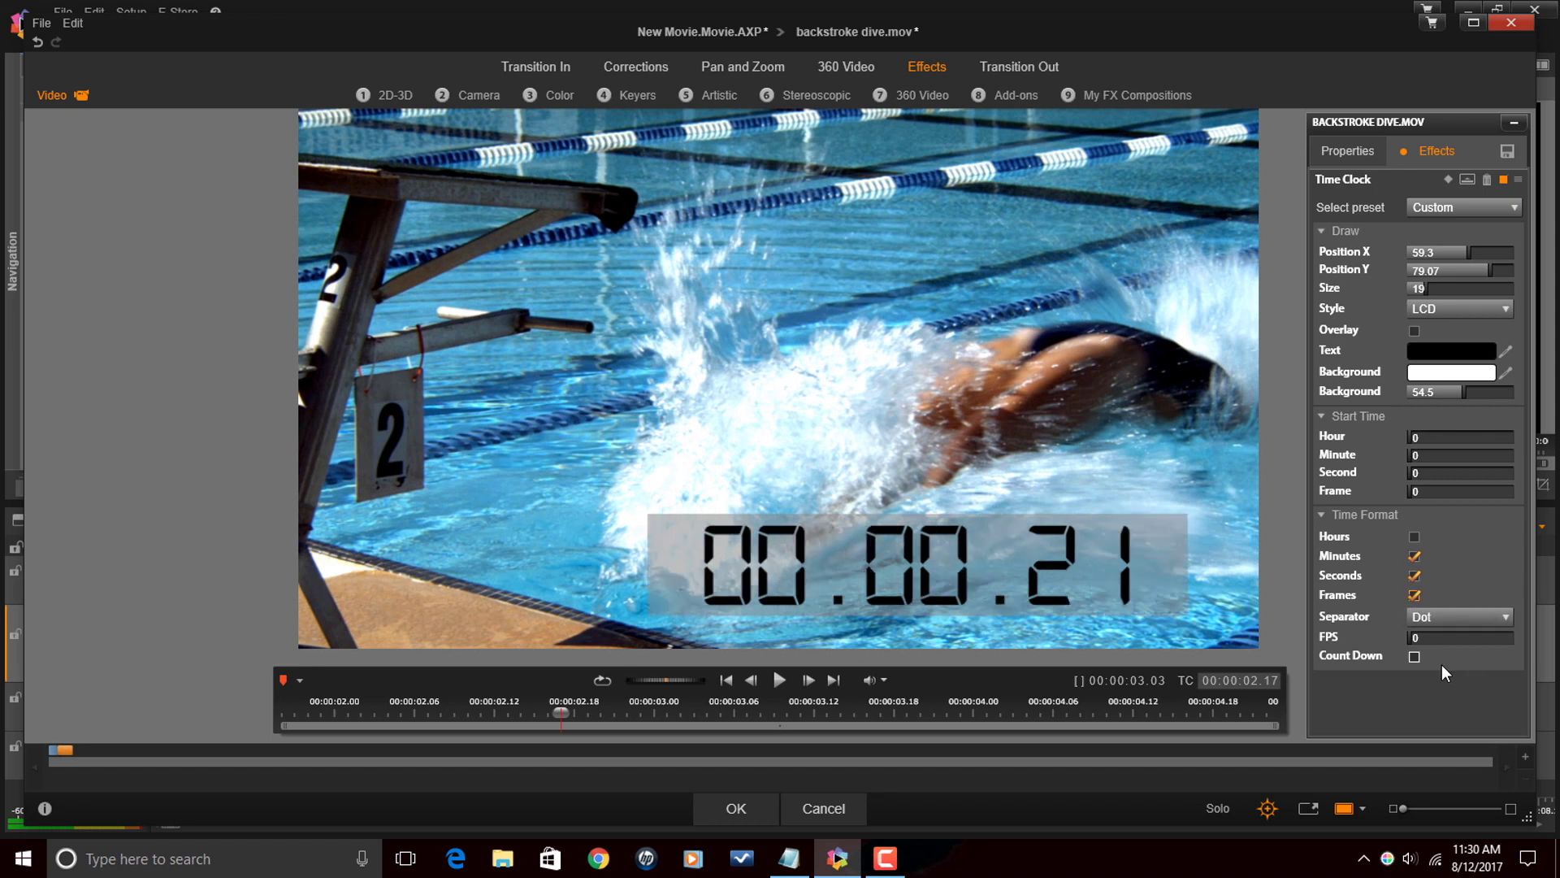
click(1491, 617)
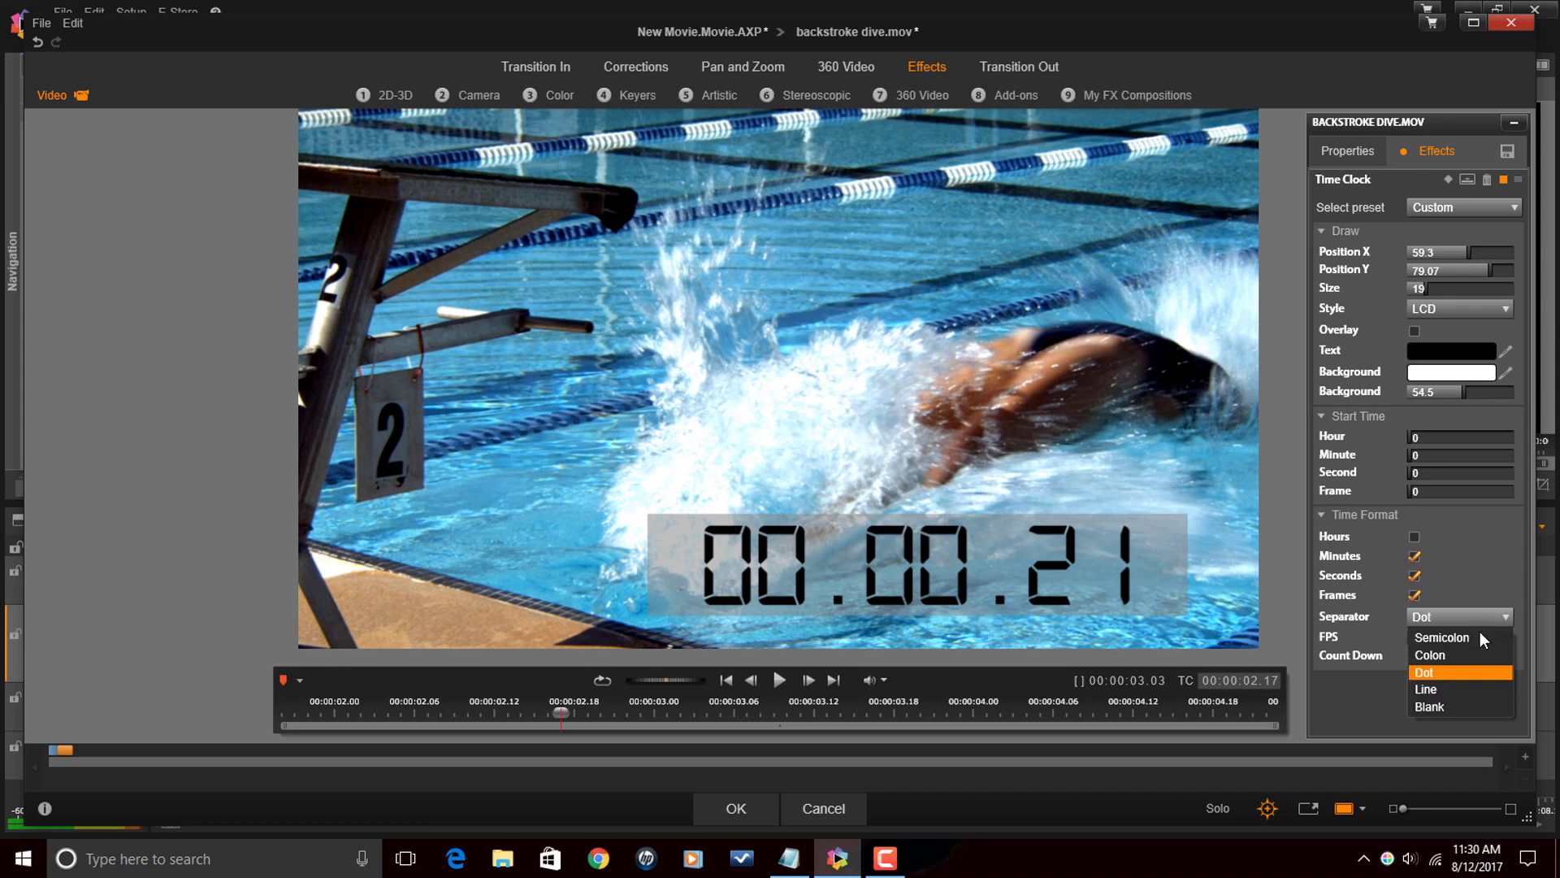
click(1476, 650)
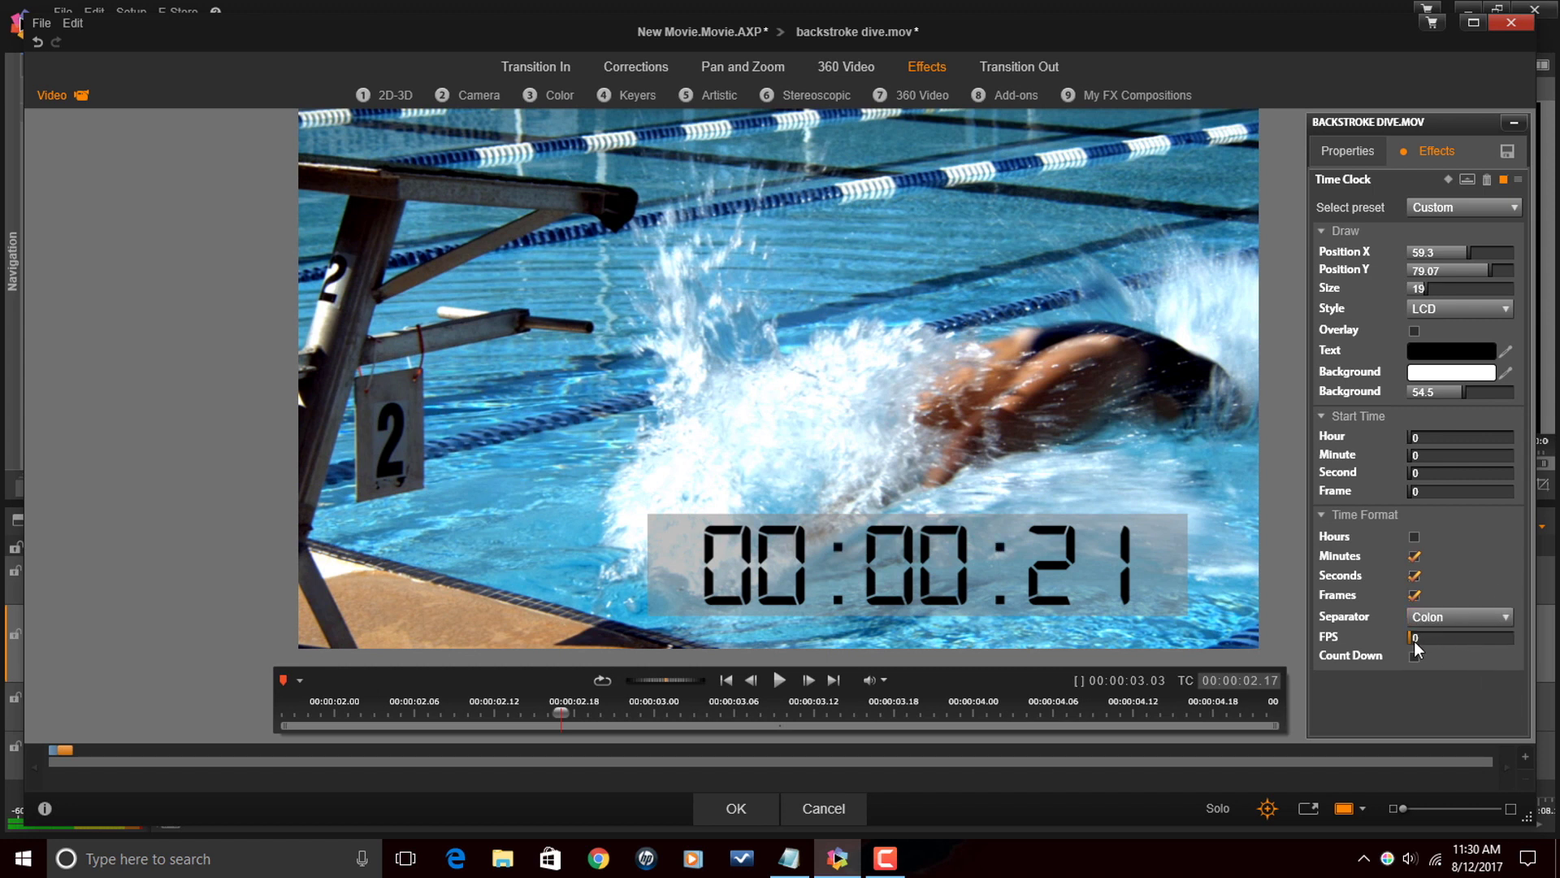
drag(1409, 637, 1499, 637)
click(1472, 643)
key(Return)
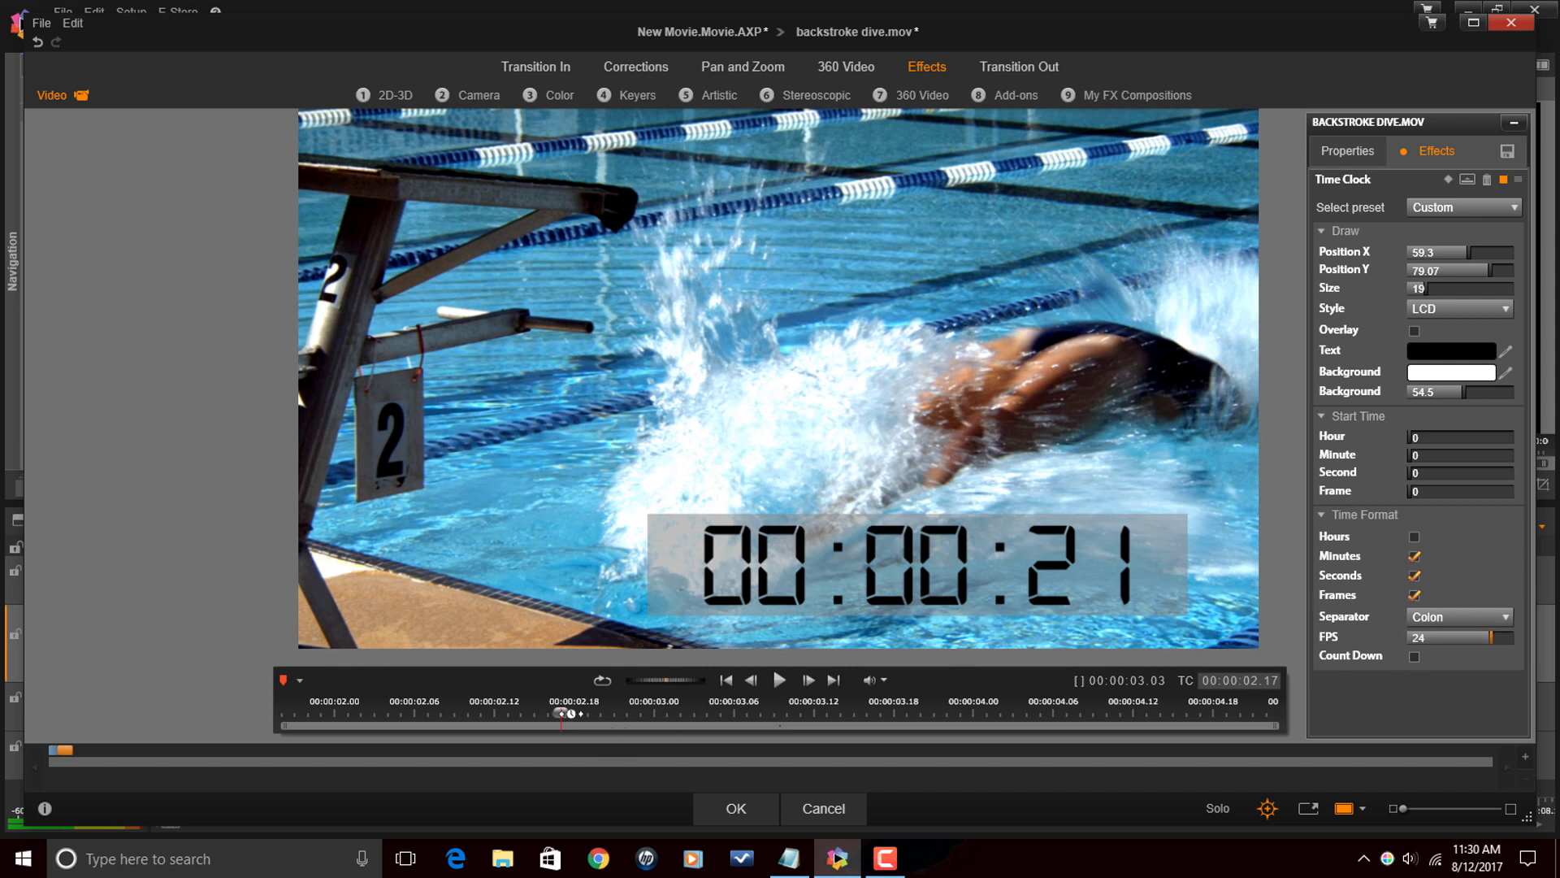
- Play the second clip from its start to check the running clock, and return to the clip's first frame
drag(561, 712, 179, 712)
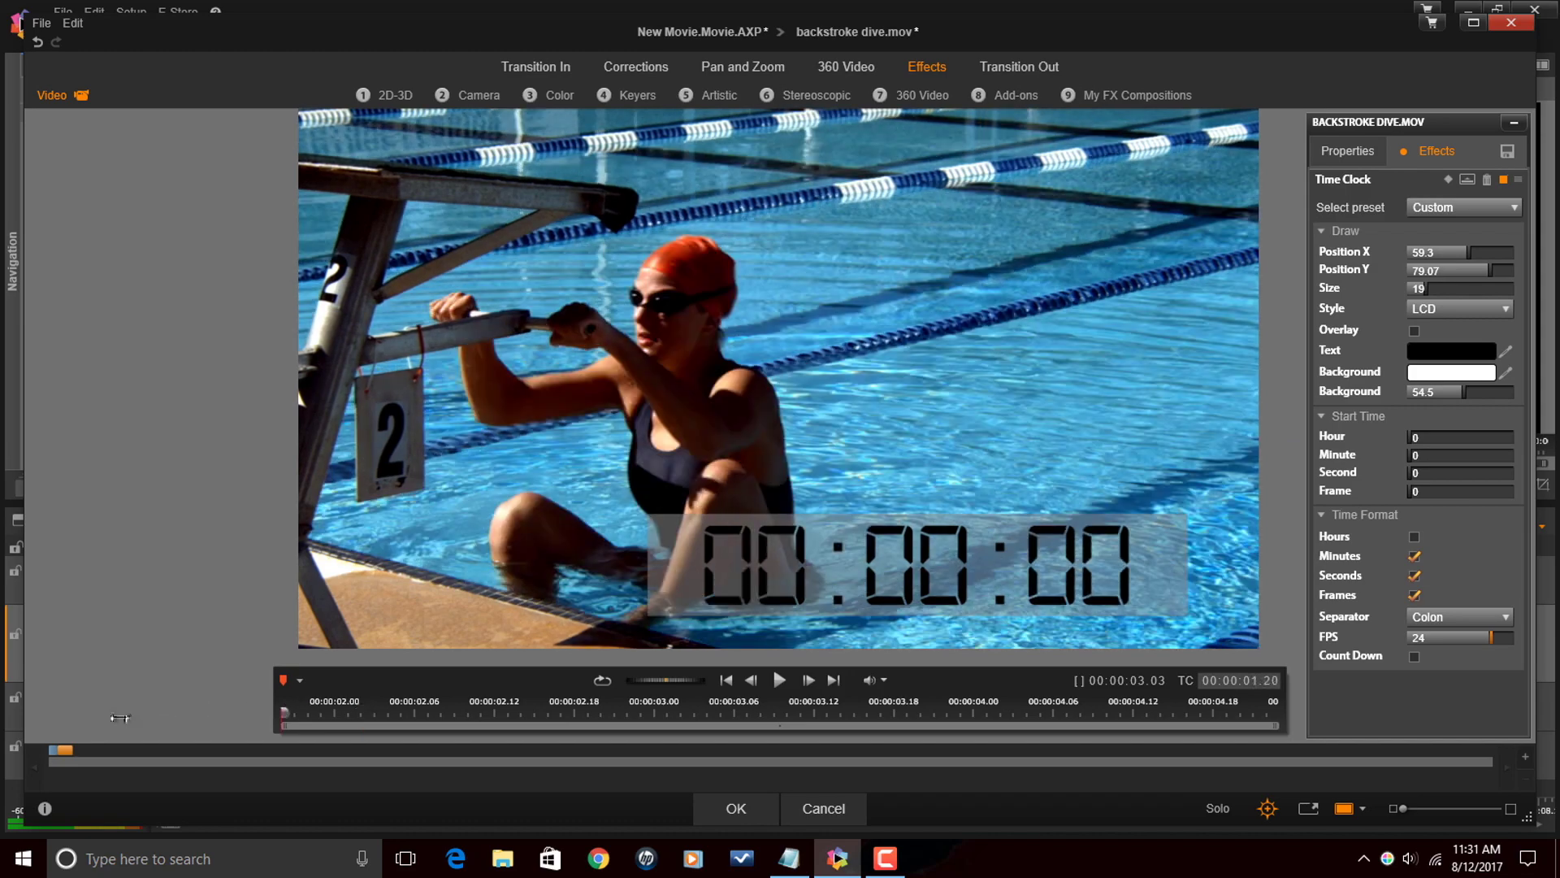
click(779, 681)
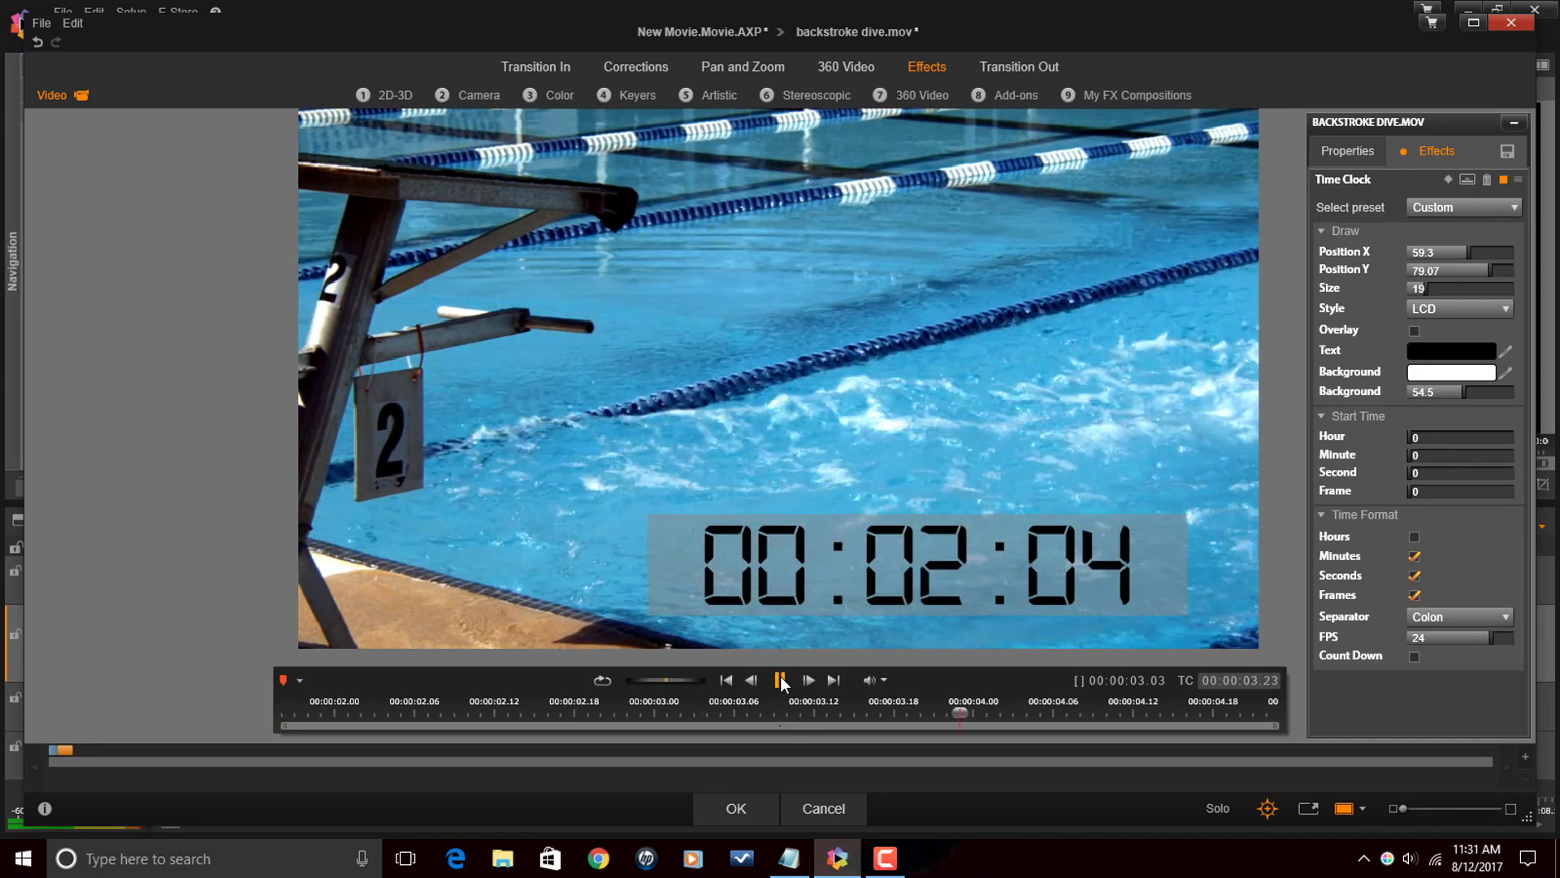
click(780, 681)
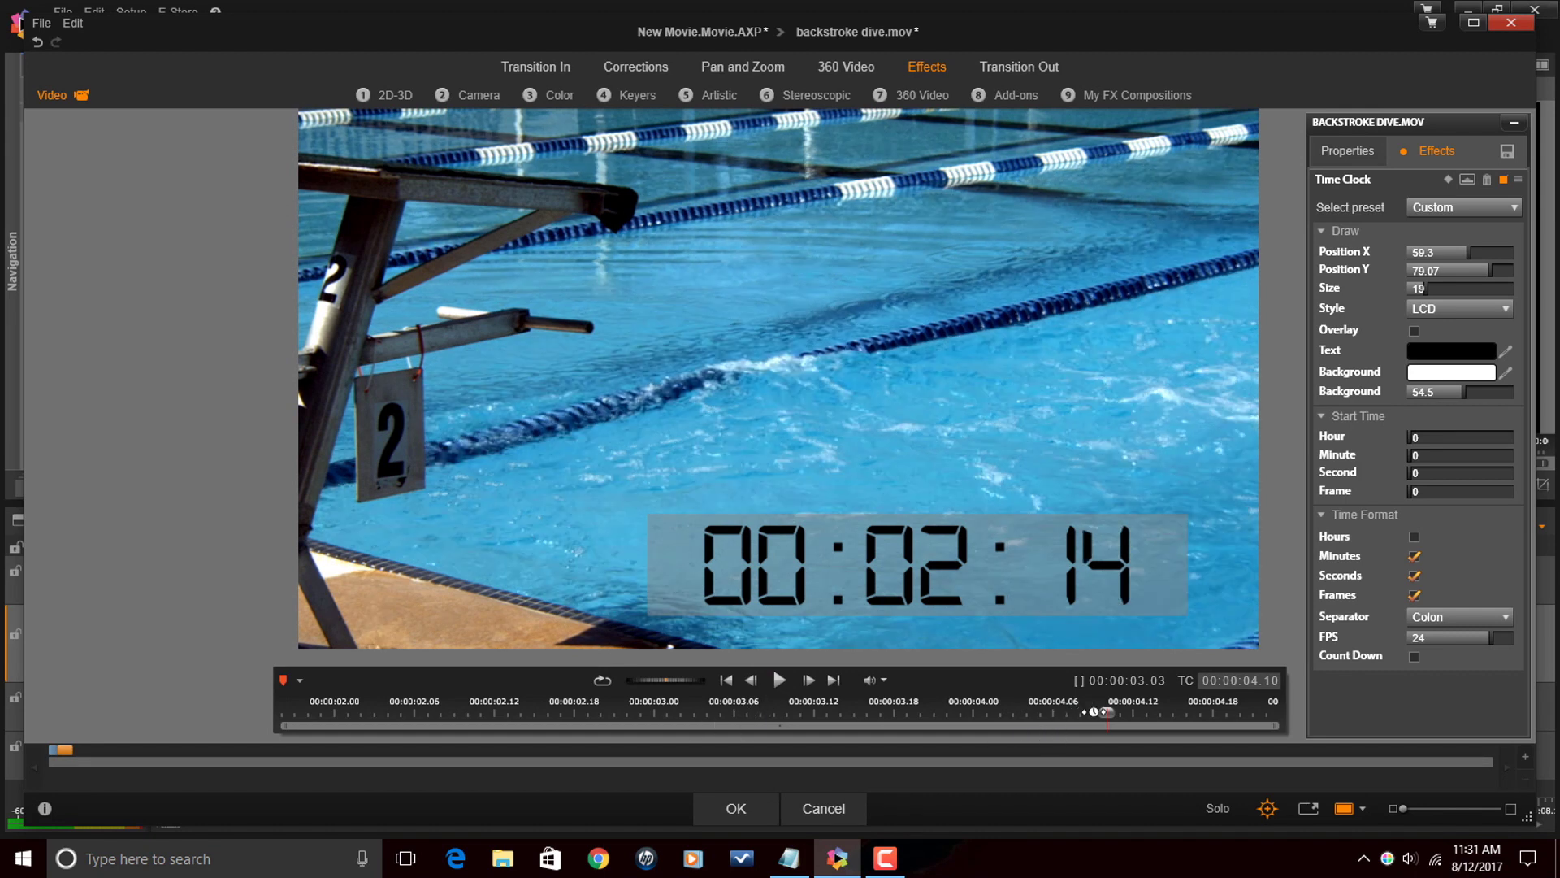
drag(1105, 714, 284, 718)
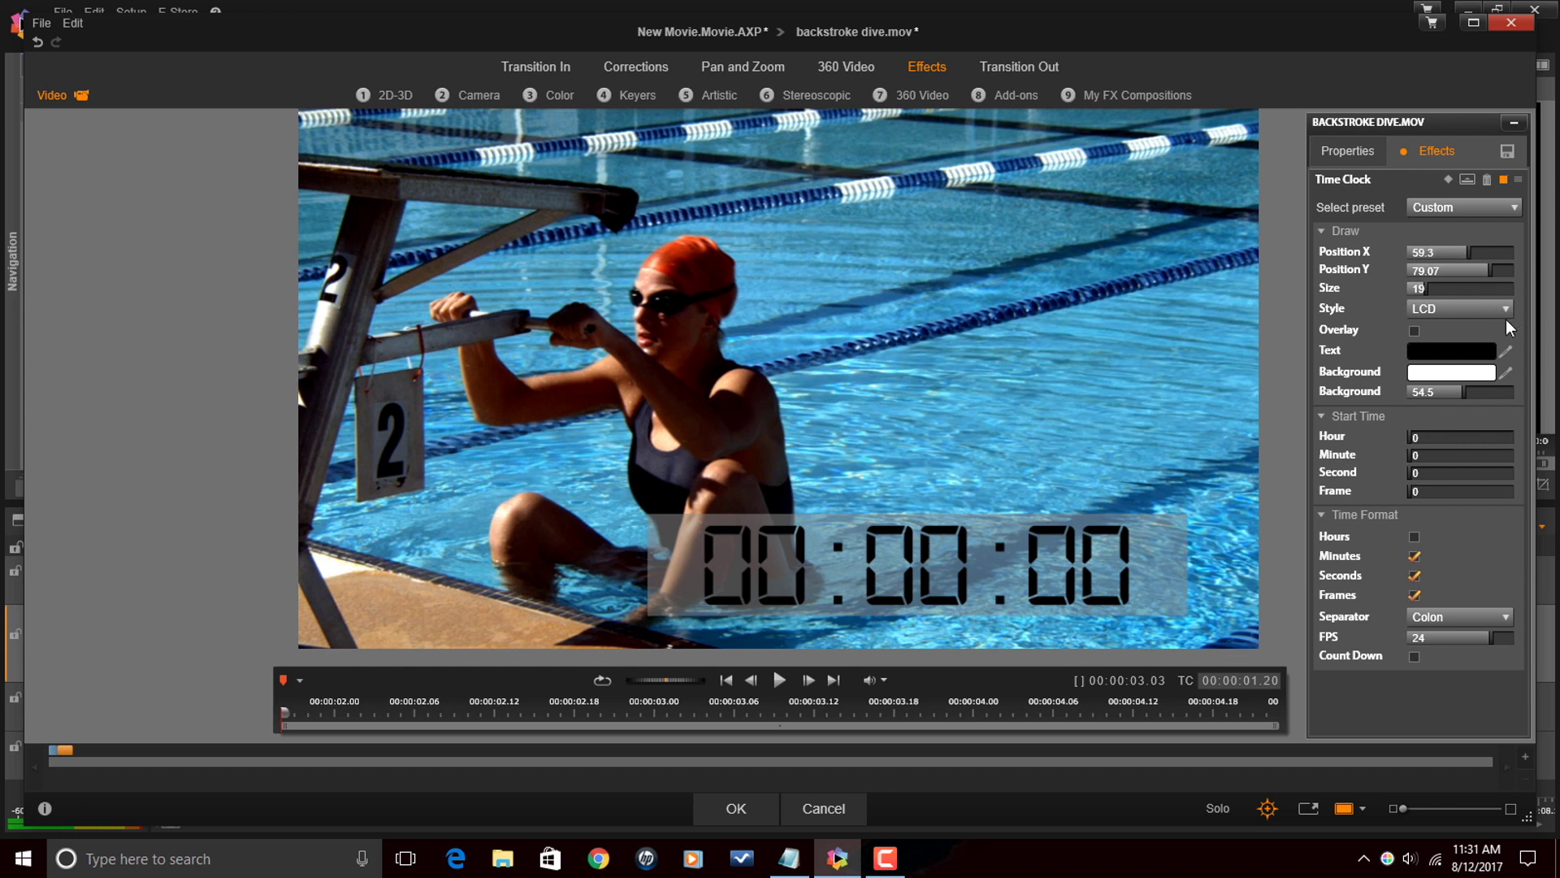
- Move the second clip's clock up by setting its Position Y to 20
drag(1491, 271, 1455, 280)
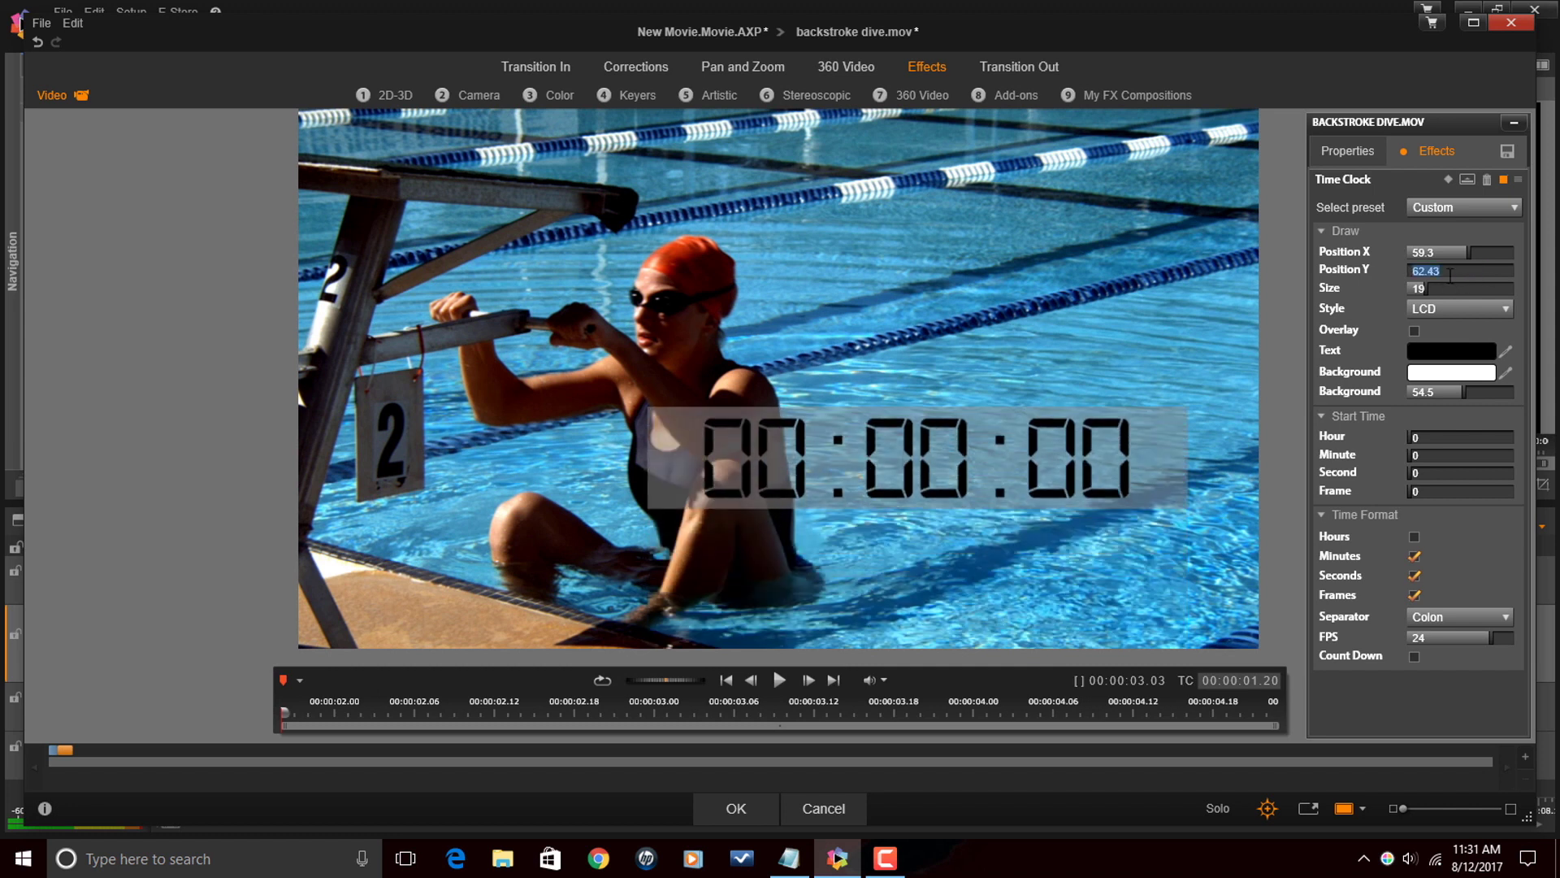
key(Return)
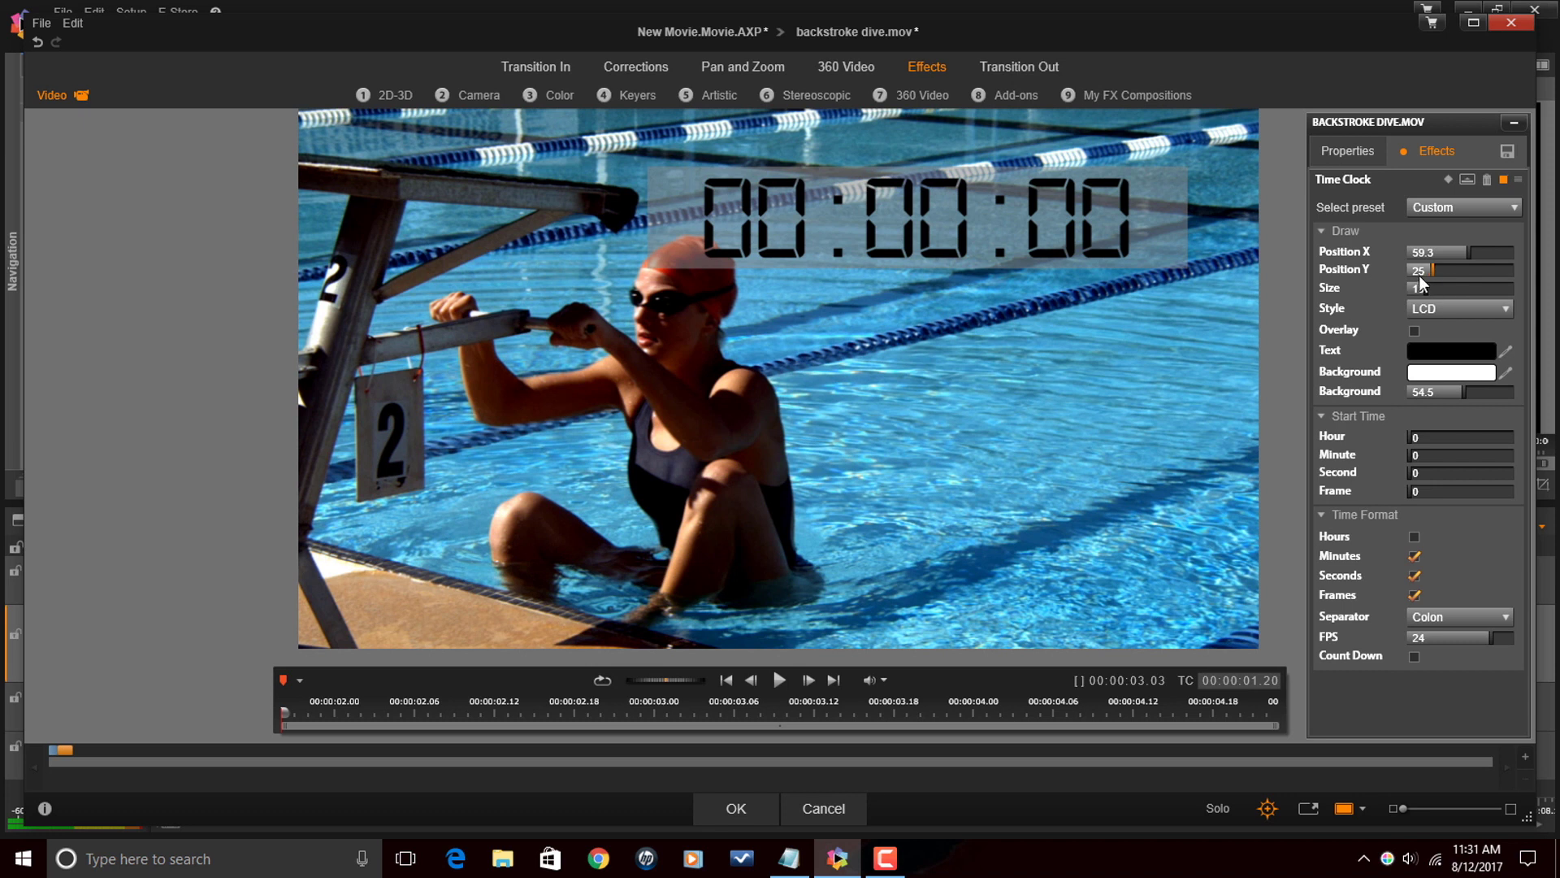
click(1421, 280)
text(20)
key(Return)
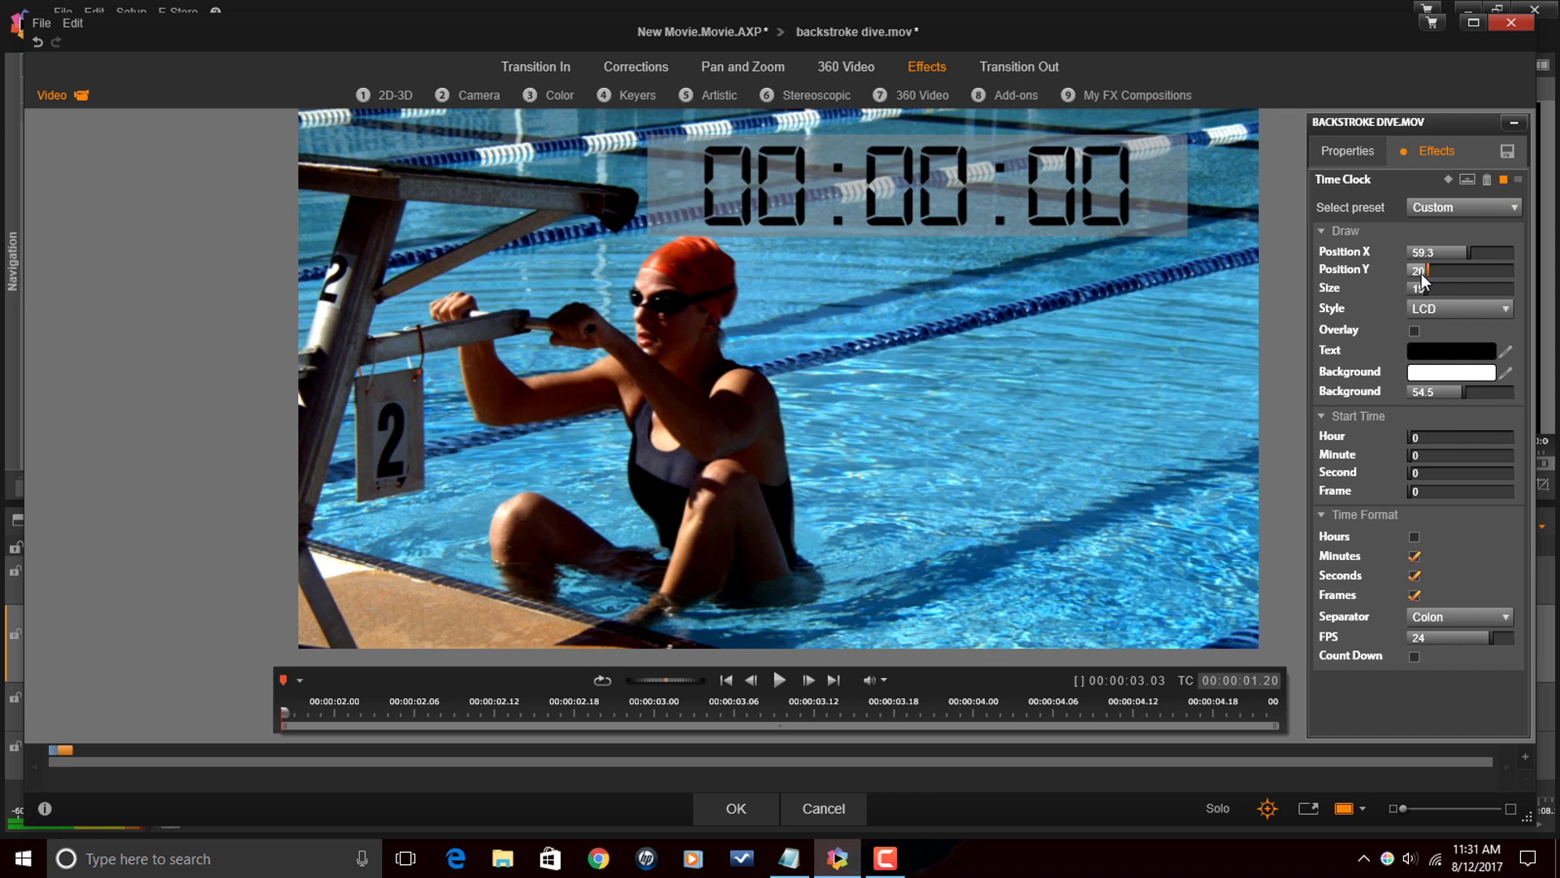
- Try 65 for the clock's Position X, settle on 60, and apply the effect settings to the second clip
click(1447, 255)
text(65)
key(Return)
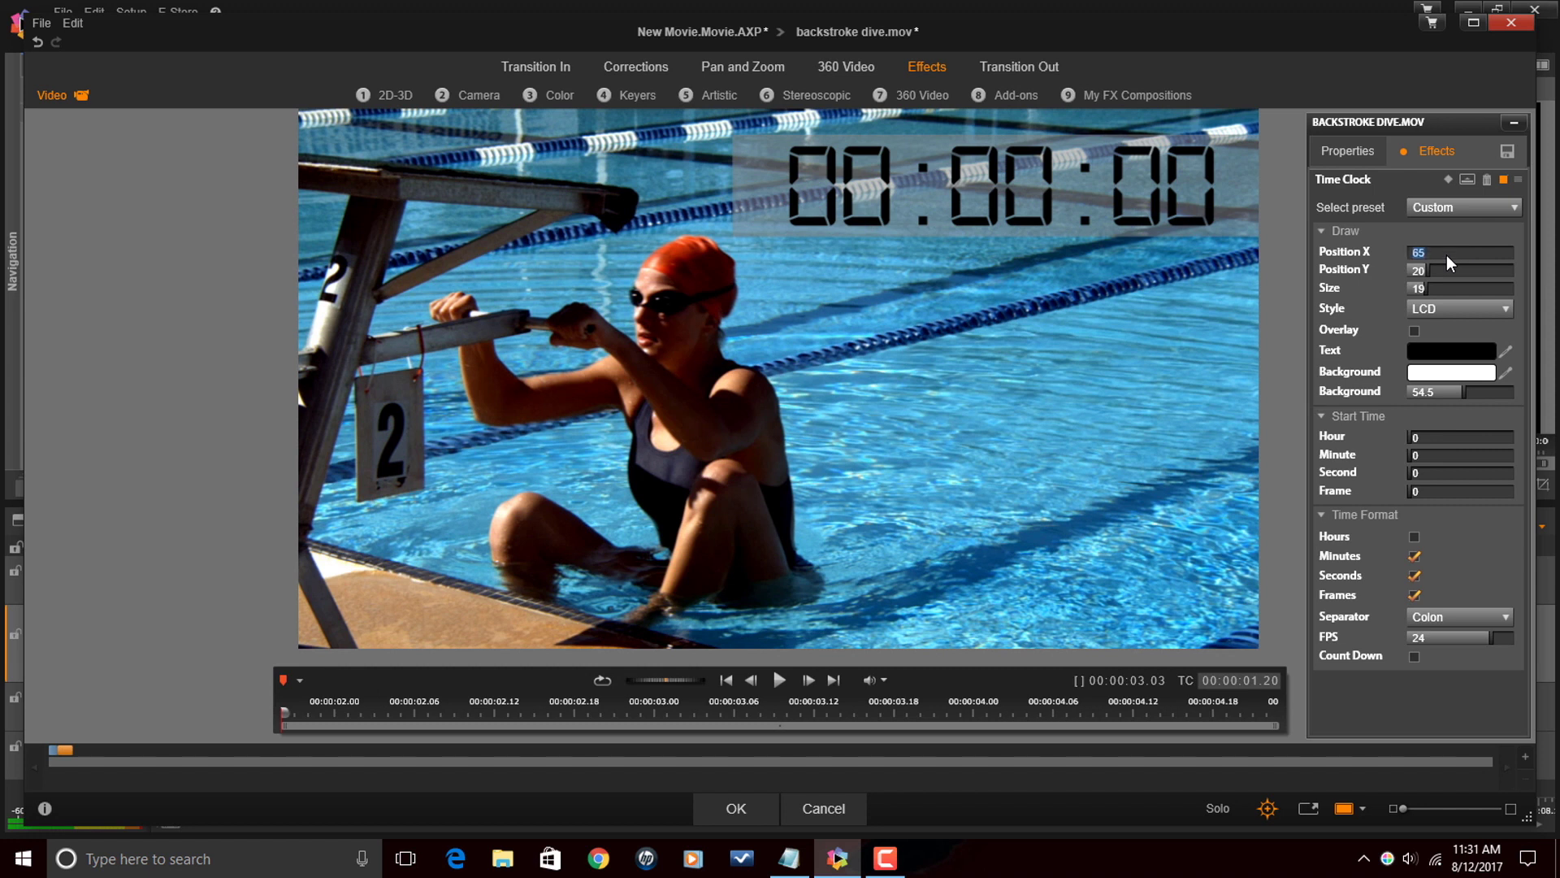
text(60)
key(Return)
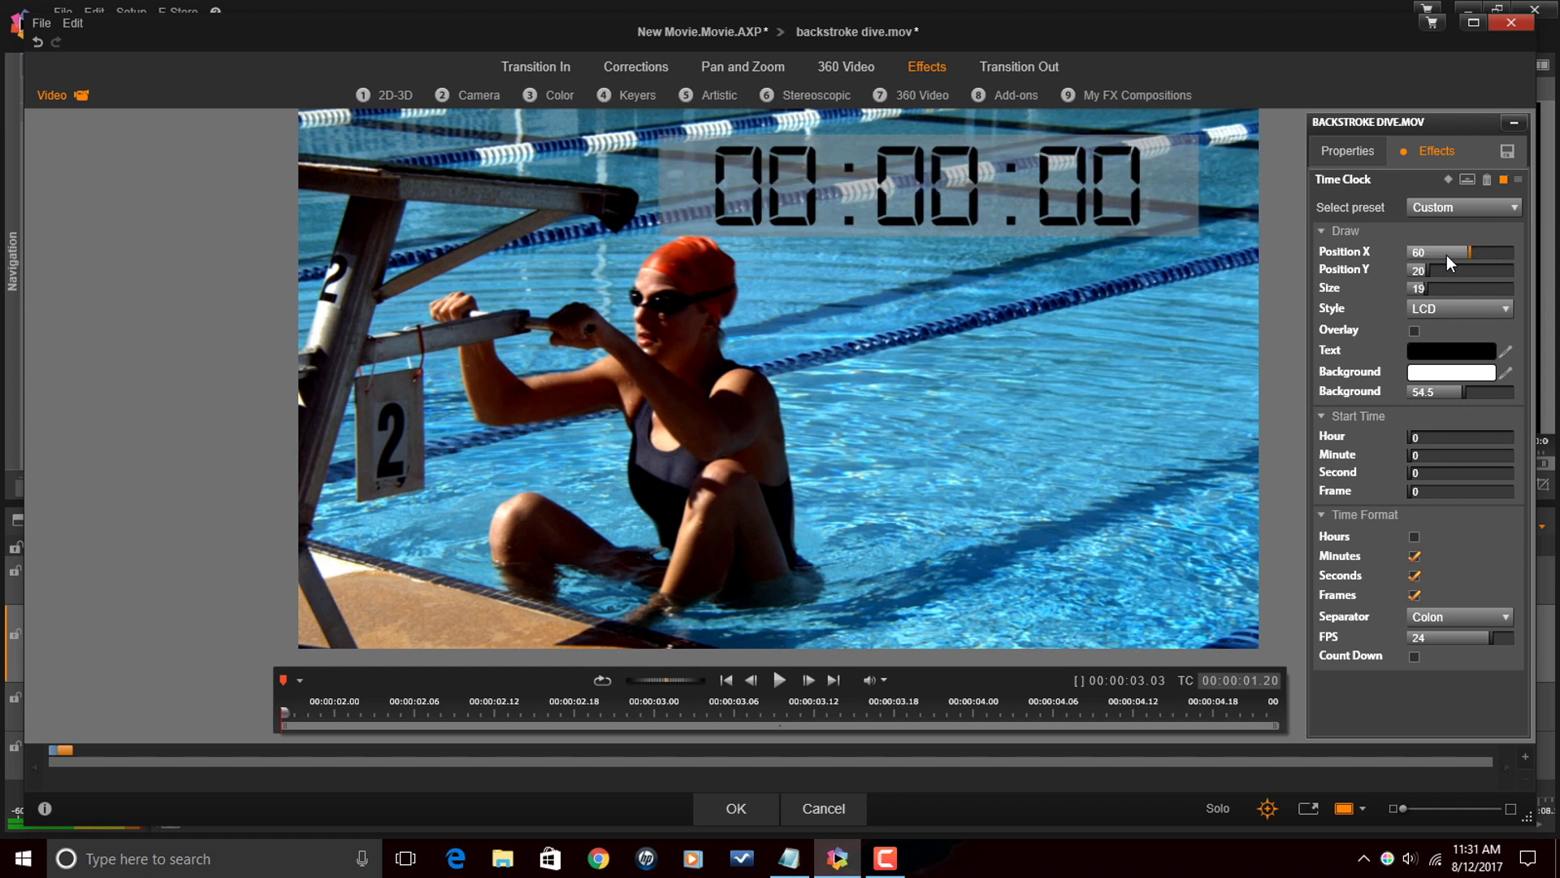
click(736, 808)
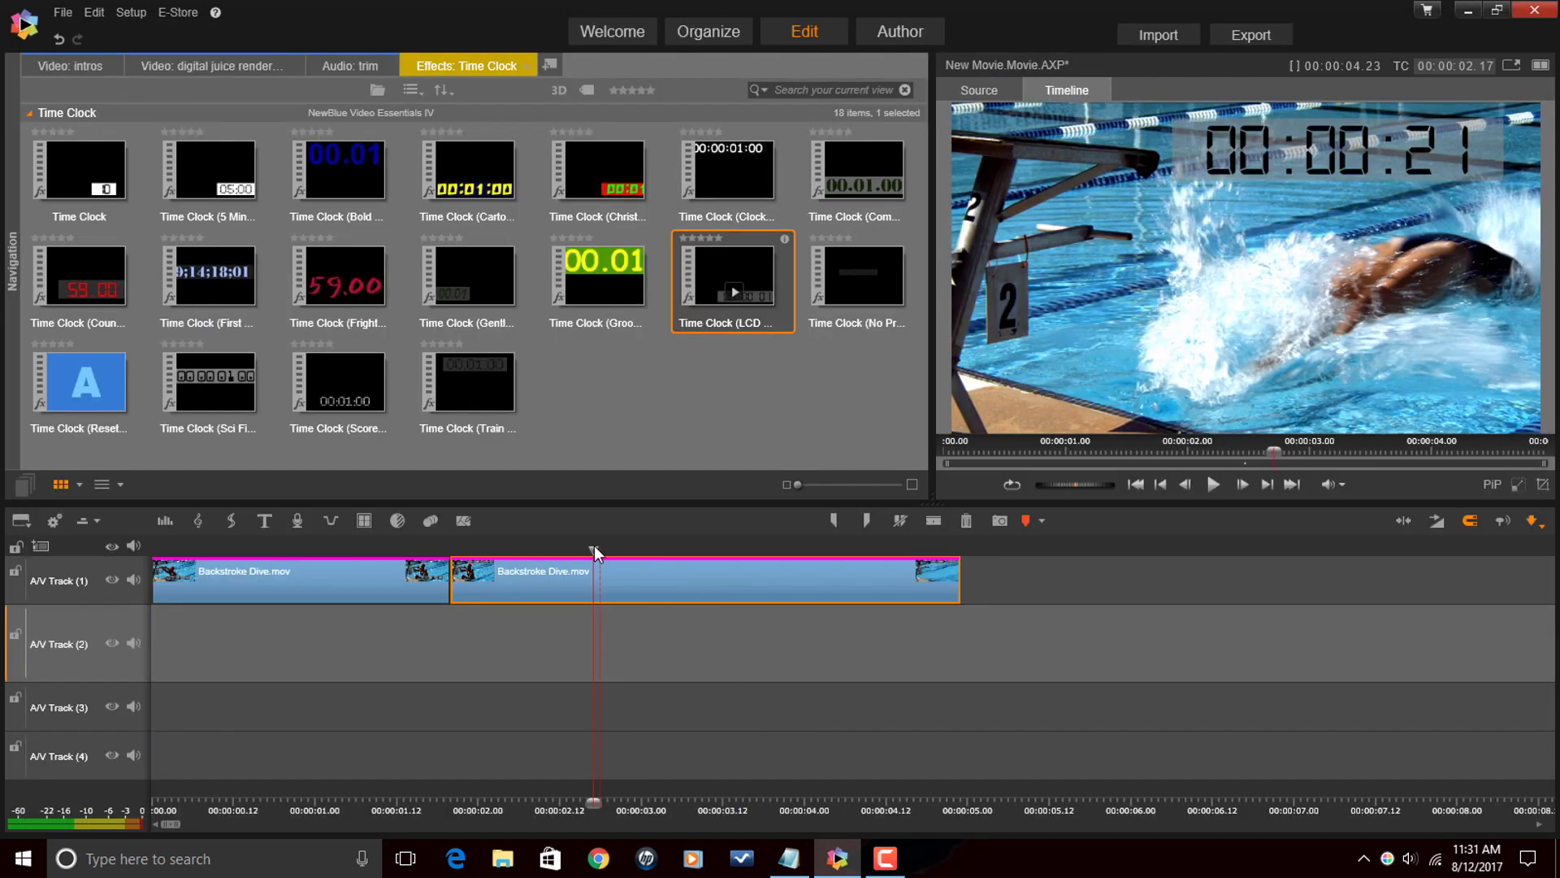
- Play the timeline from its start to review the clocks on both clips
drag(587, 549, 153, 549)
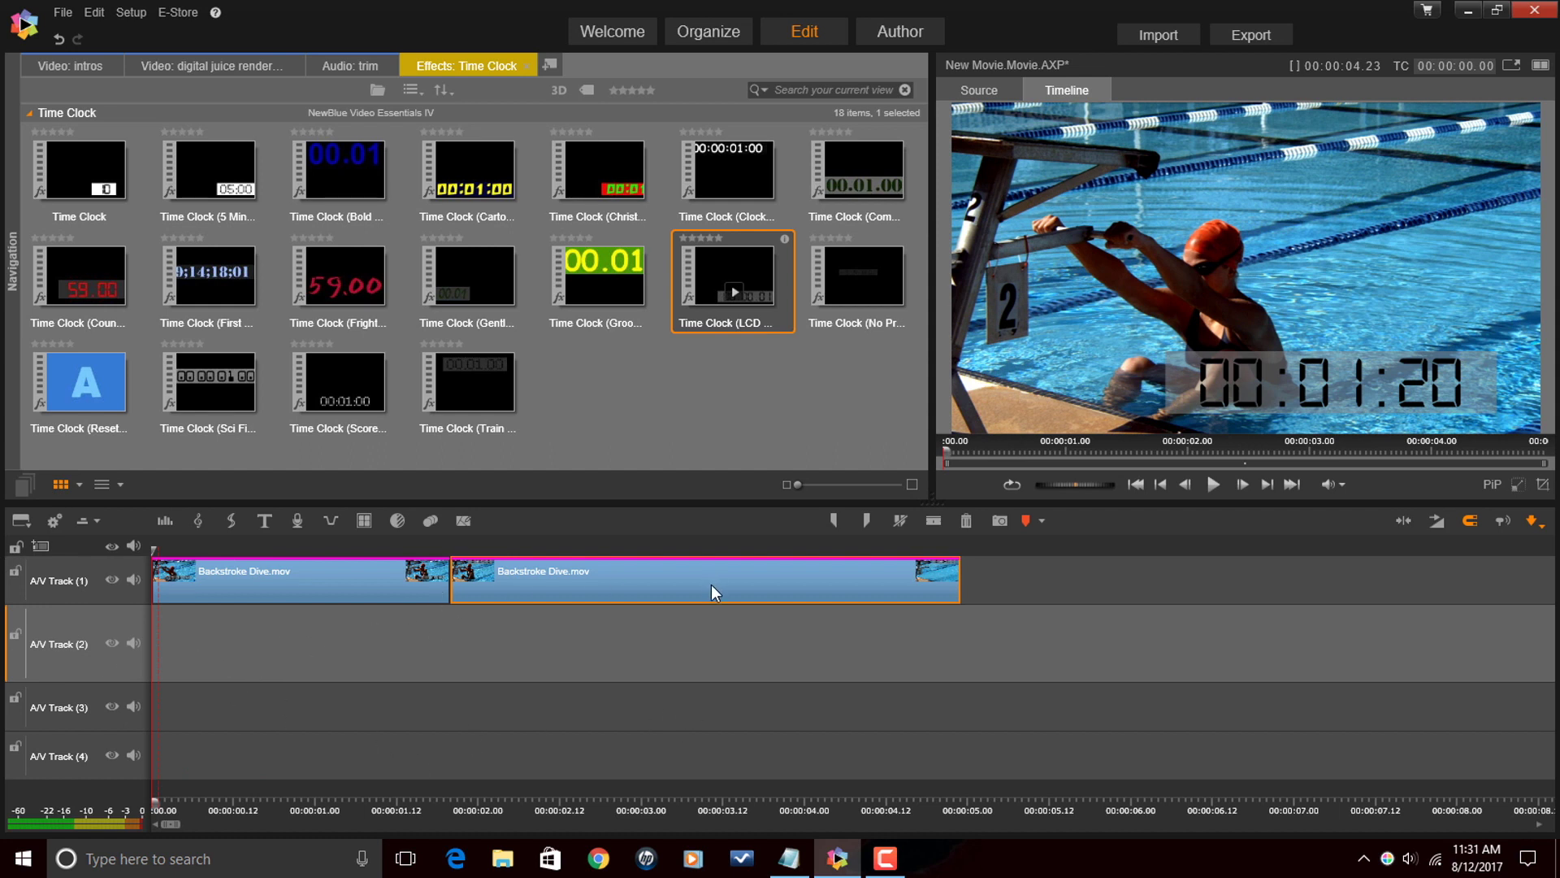
click(1211, 486)
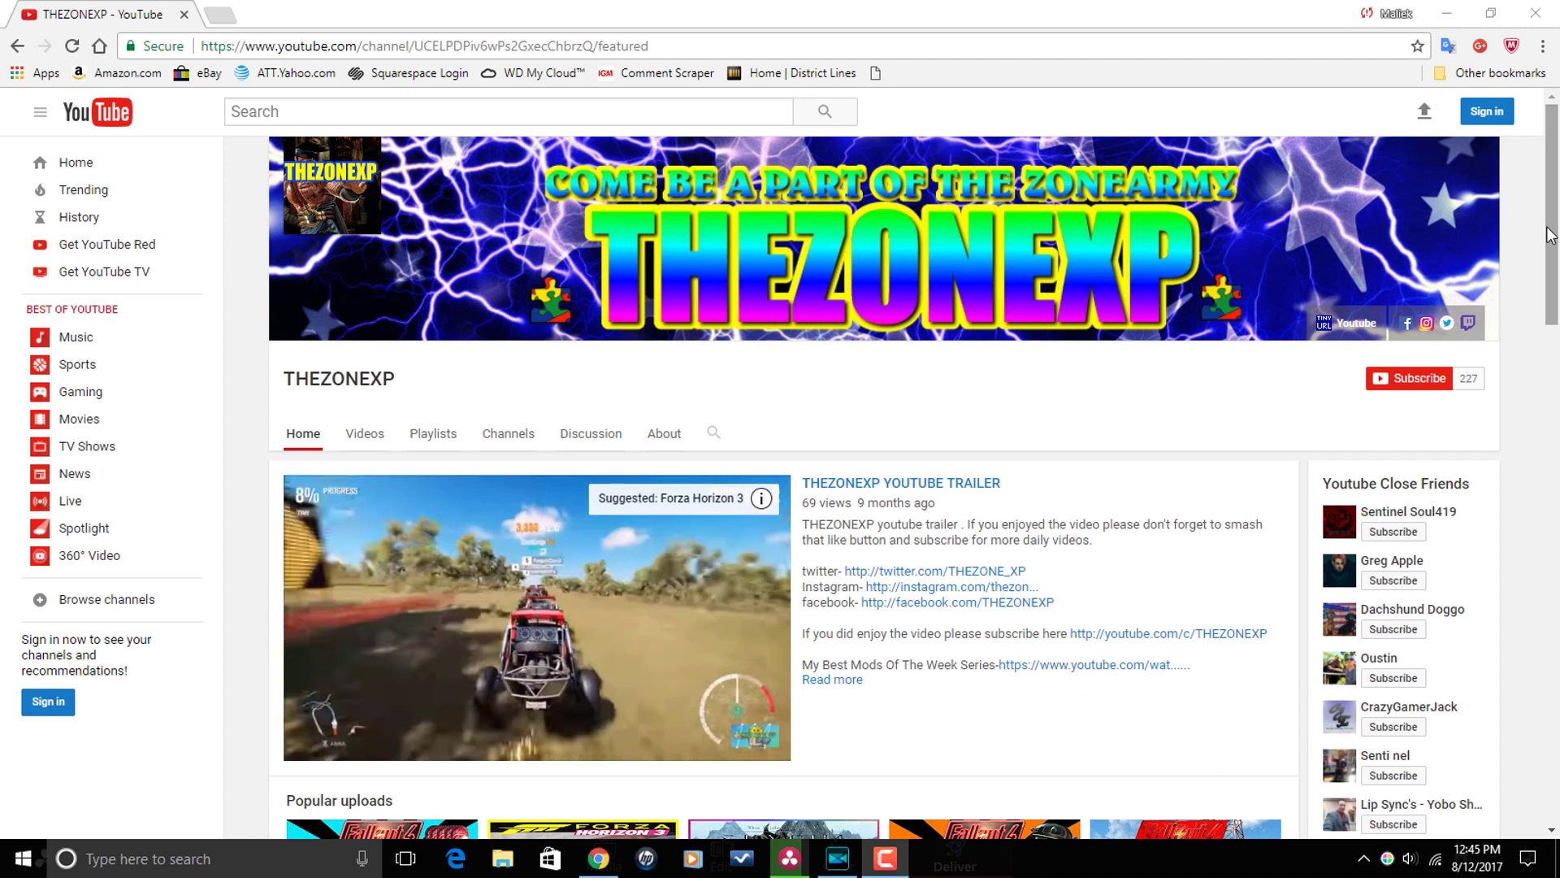
- Look through the THEZONEXP YouTube channel's home page in the browser, down to its liked videos
scroll(1536, 243, down, 1)
scroll(1536, 242, down, 6)
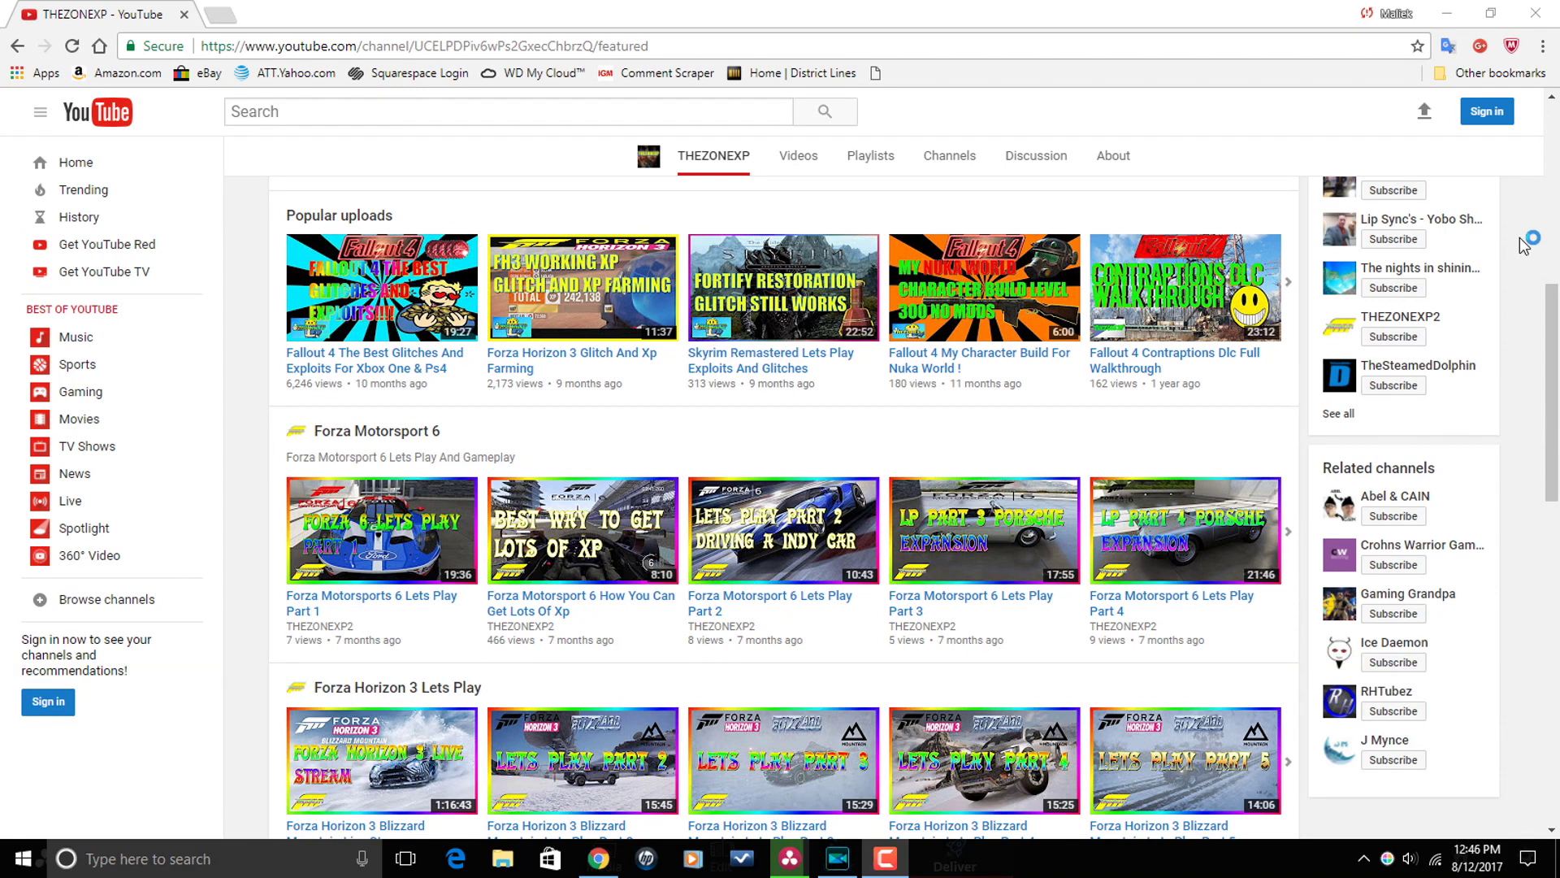
scroll(1523, 247, down, 6)
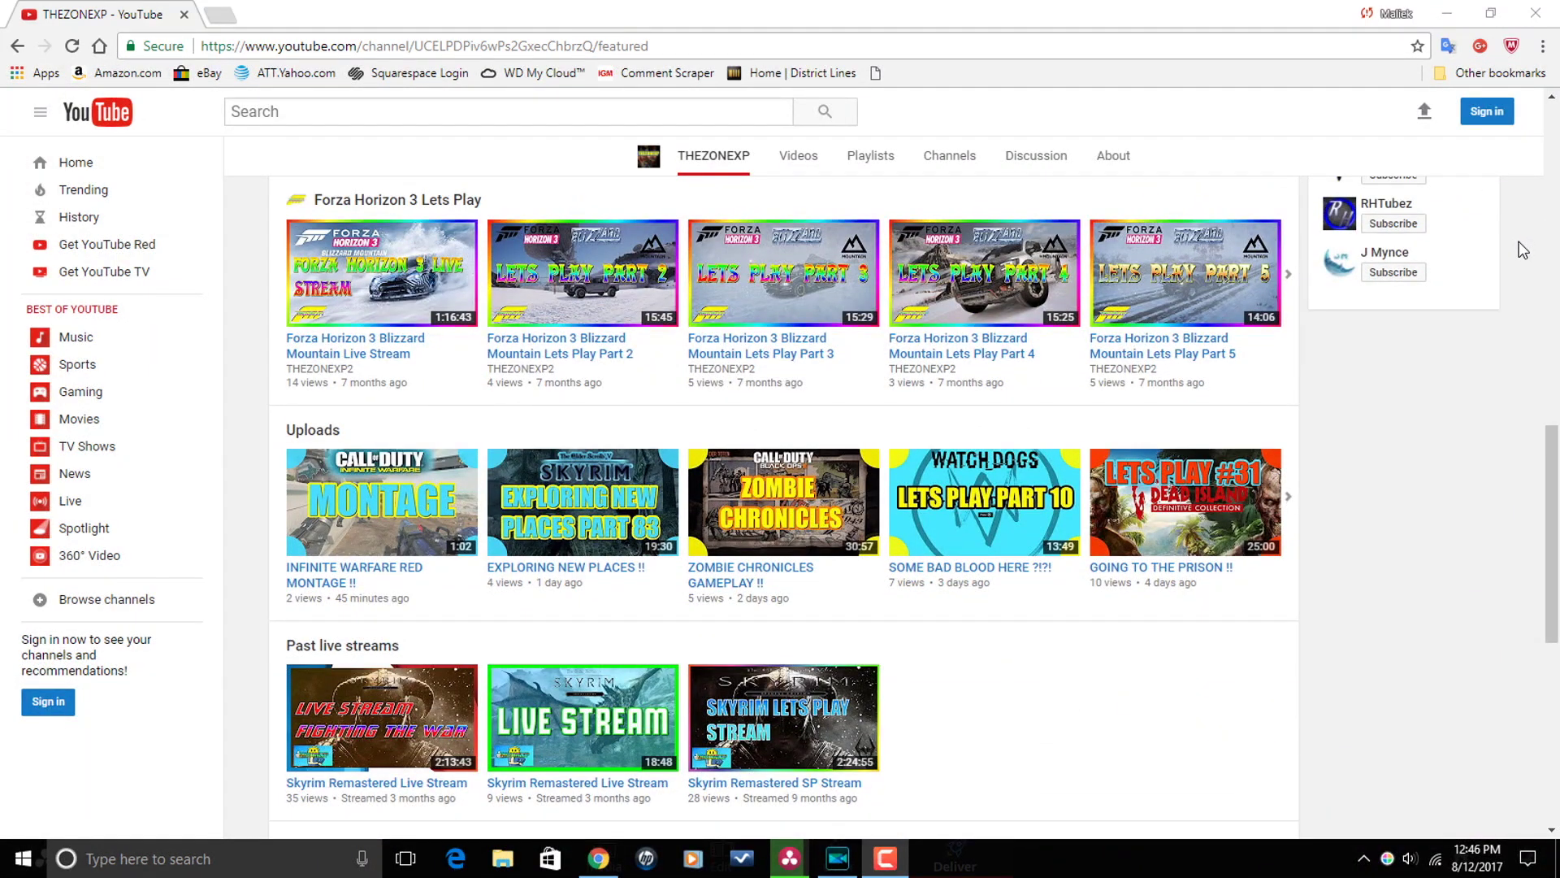
scroll(1519, 242, down, 6)
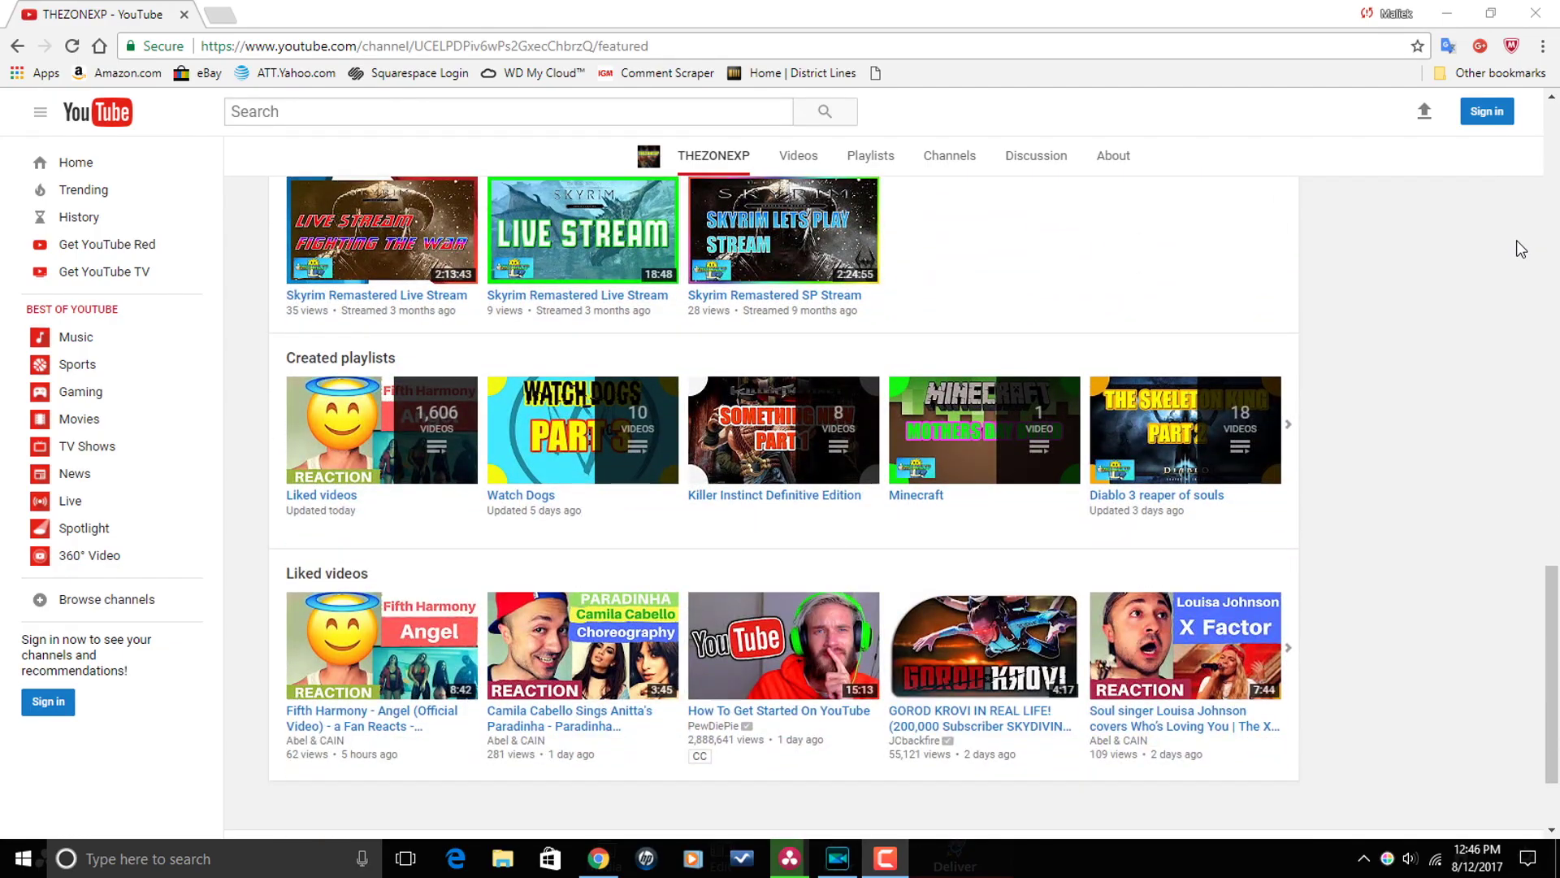